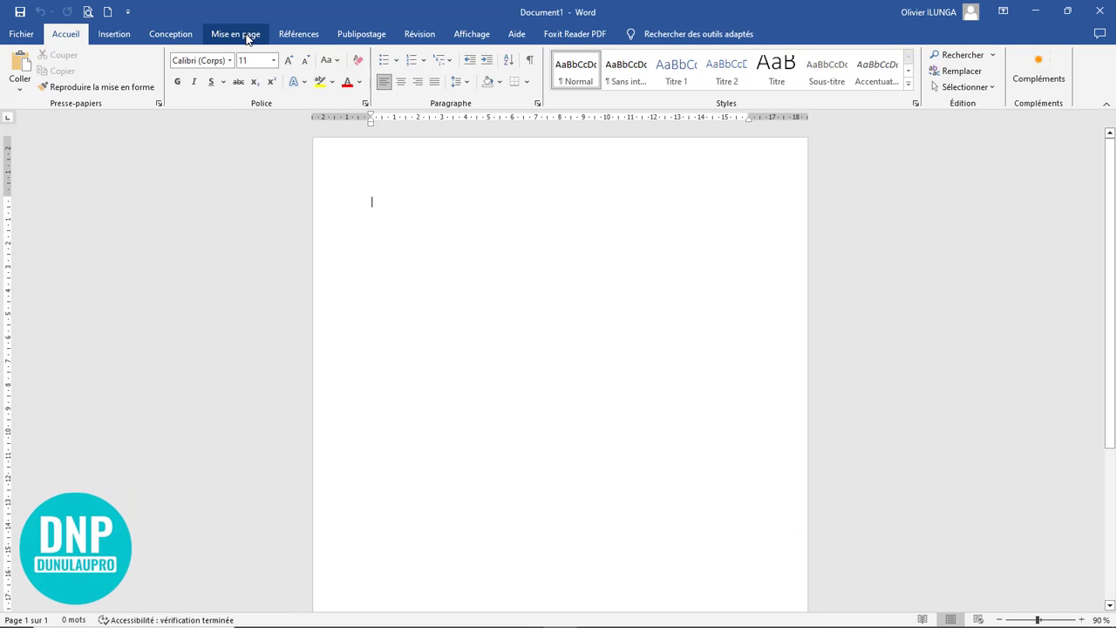
Step: Open the custom paper size settings and set the paper width to 9,9 cm
{"action": "left_click", "coordinate": [237, 35]}
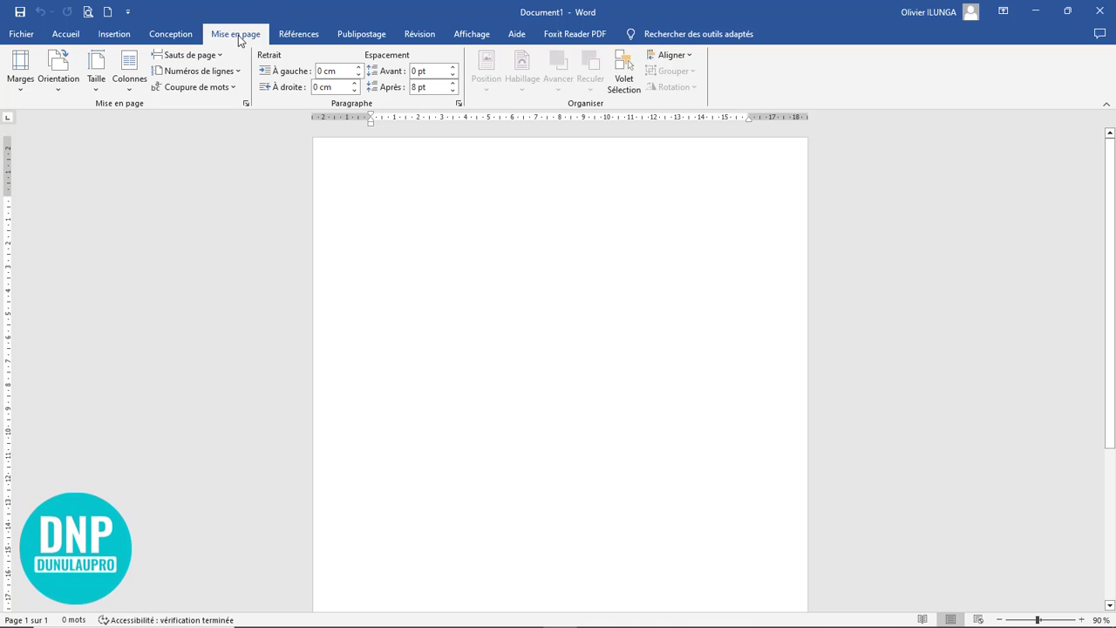
{"action": "left_click", "coordinate": [98, 88]}
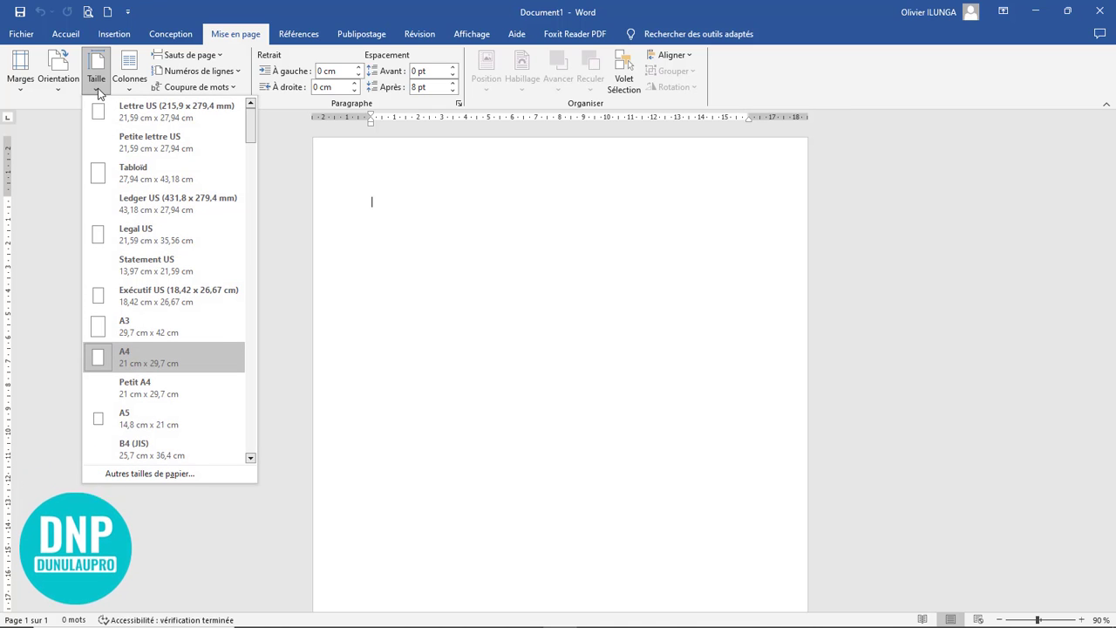
{"action": "left_click", "coordinate": [150, 475]}
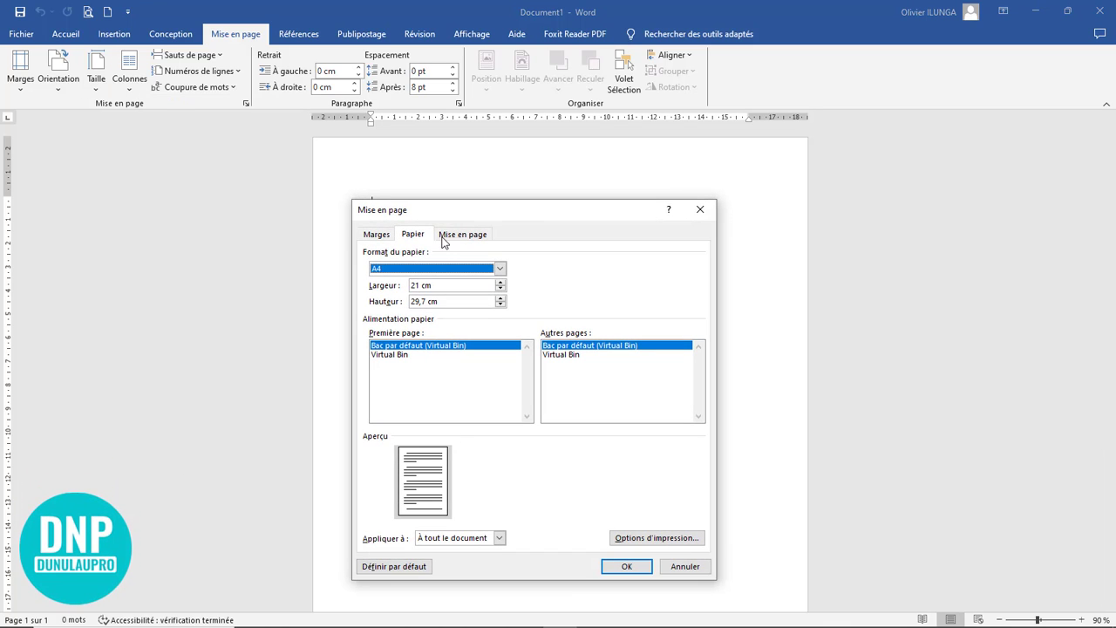
{"action": "left_click_drag", "start_coordinate": [518, 217], "coordinate": [526, 201]}
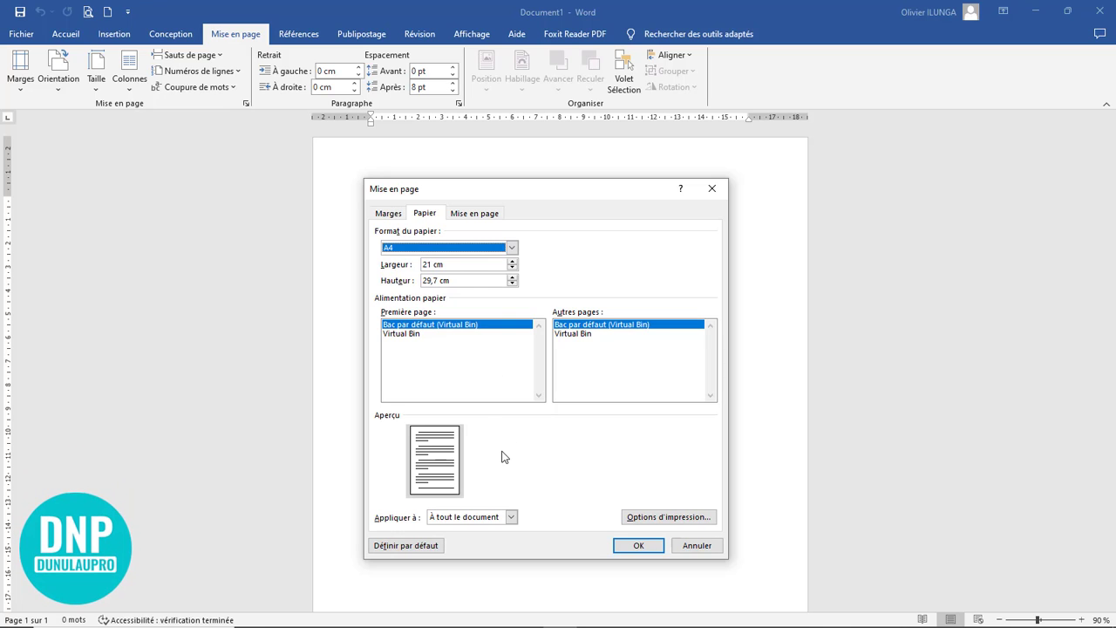
{"action": "left_click", "coordinate": [456, 266]}
{"action": "left_click_drag", "start_coordinate": [456, 266], "coordinate": [400, 270]}
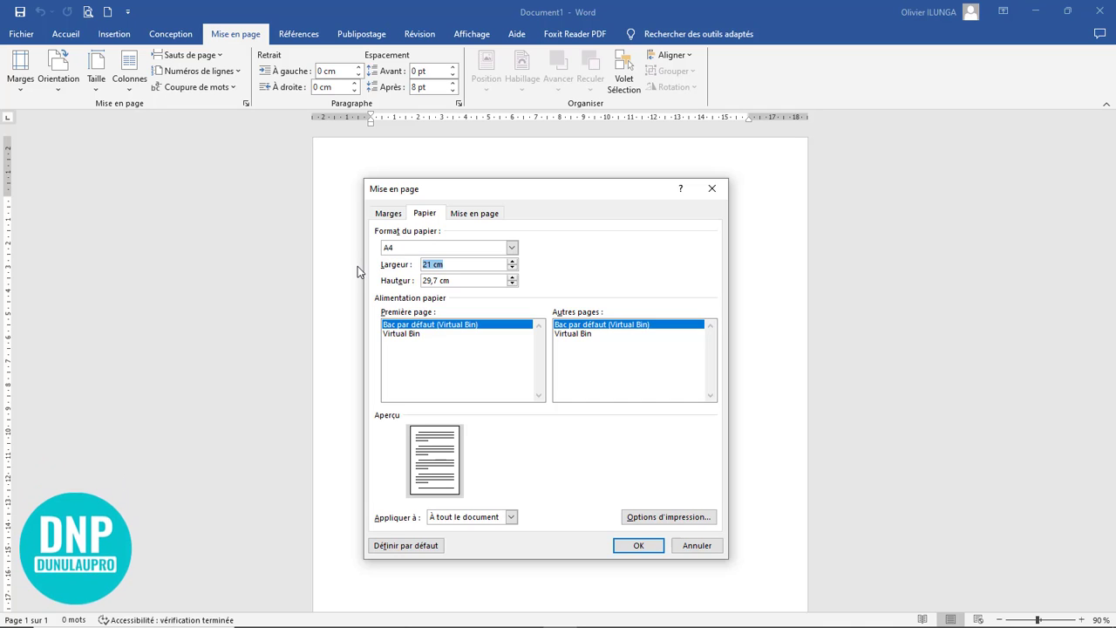
{"action": "type", "text": "9,9"}
Step: Set the paper height to 20 cm and apply the custom size to the whole document
{"action": "left_click", "coordinate": [463, 281]}
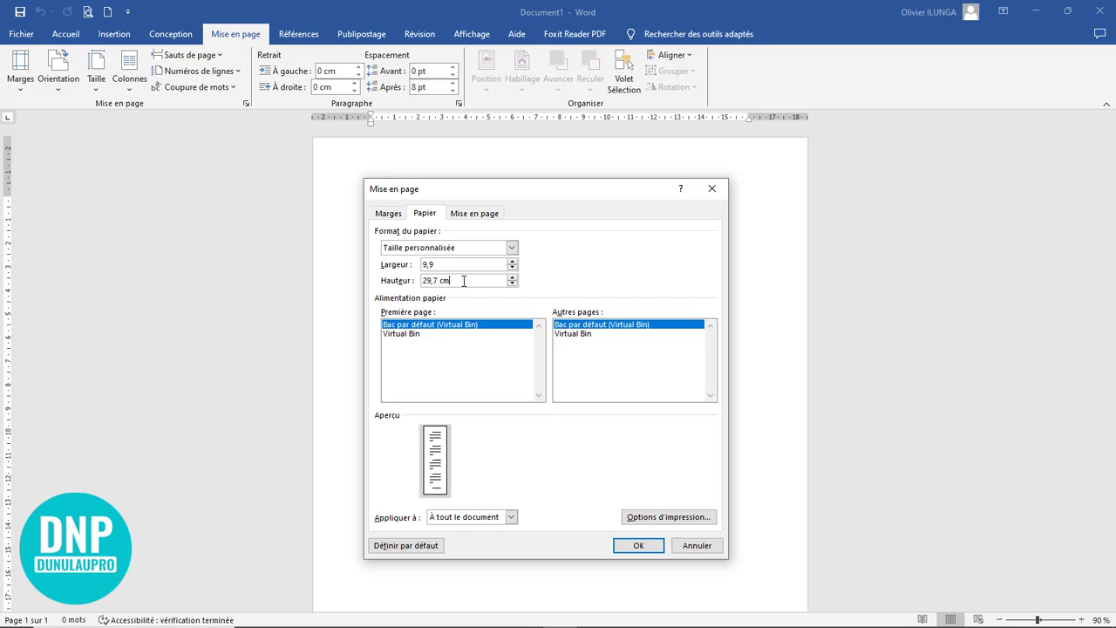
{"action": "left_click_drag", "start_coordinate": [463, 281], "coordinate": [422, 282]}
{"action": "type", "text": "20,9"}
{"action": "double_click", "coordinate": [442, 280]}
{"action": "key", "text": "BackSpace"}
{"action": "left_click", "coordinate": [638, 545]}
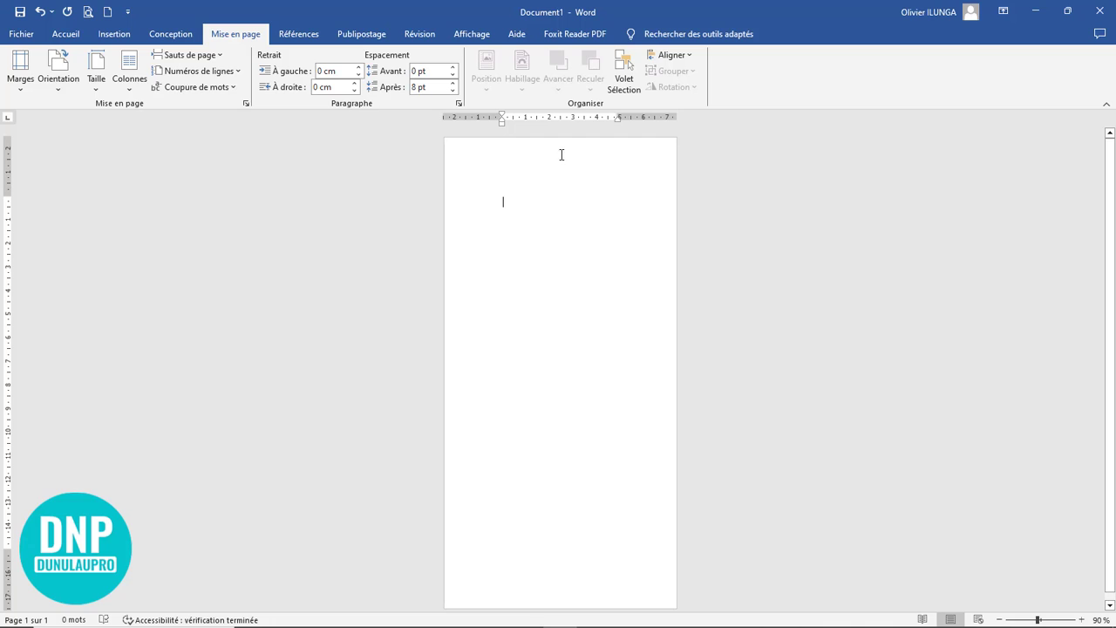
Step: Open the custom margin settings and set the top and left margins to 0,1 cm
{"action": "left_click_drag", "start_coordinate": [502, 124], "coordinate": [503, 126]}
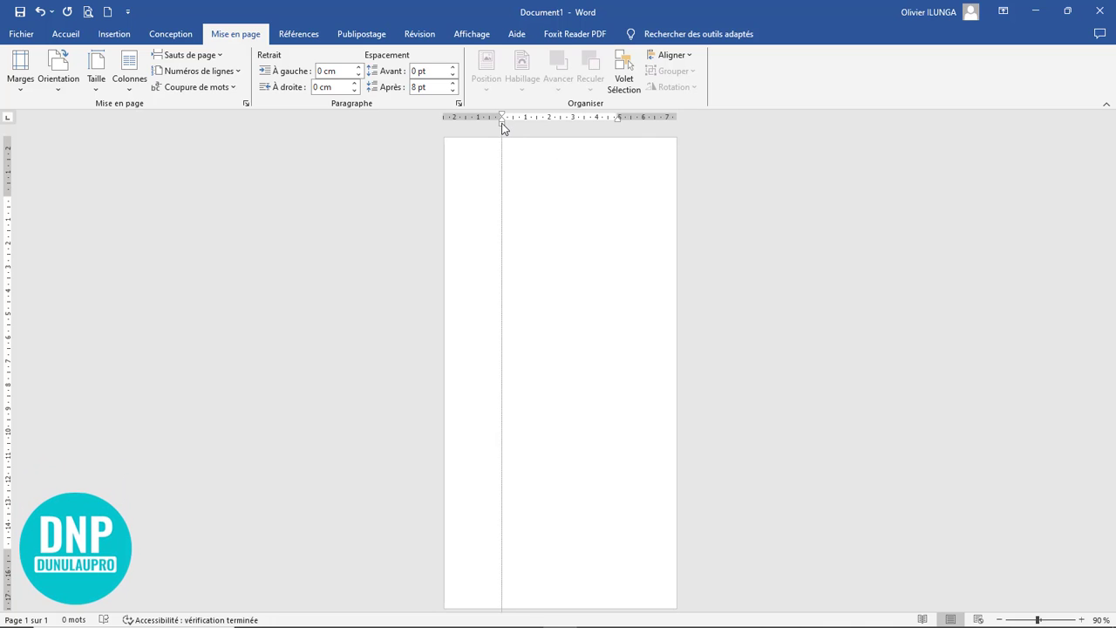
{"action": "left_click", "coordinate": [618, 123]}
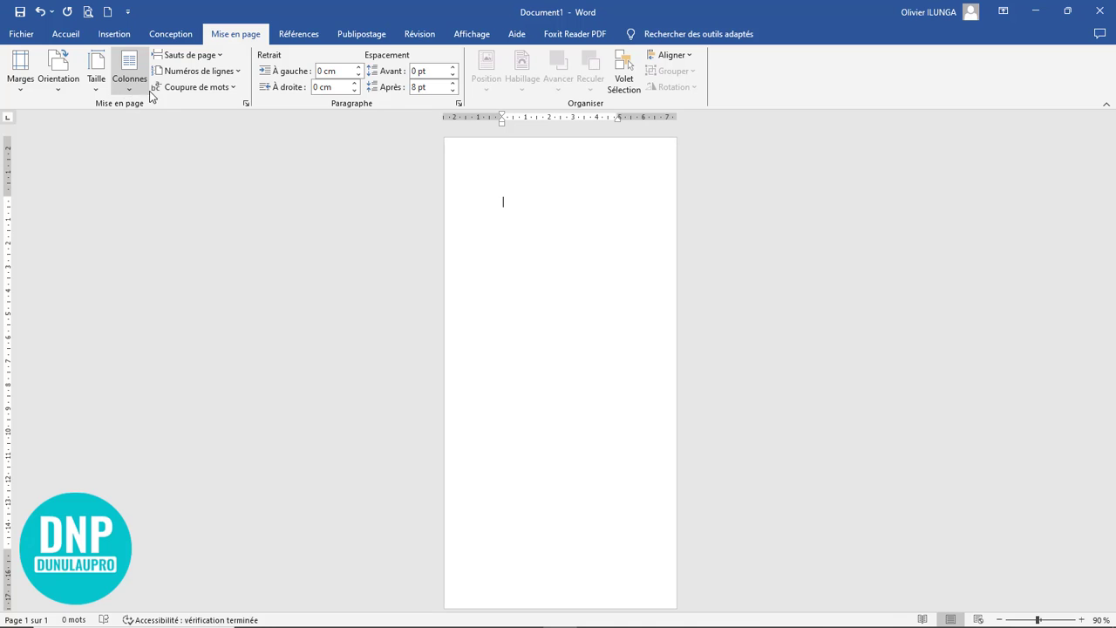
{"action": "left_click", "coordinate": [19, 91]}
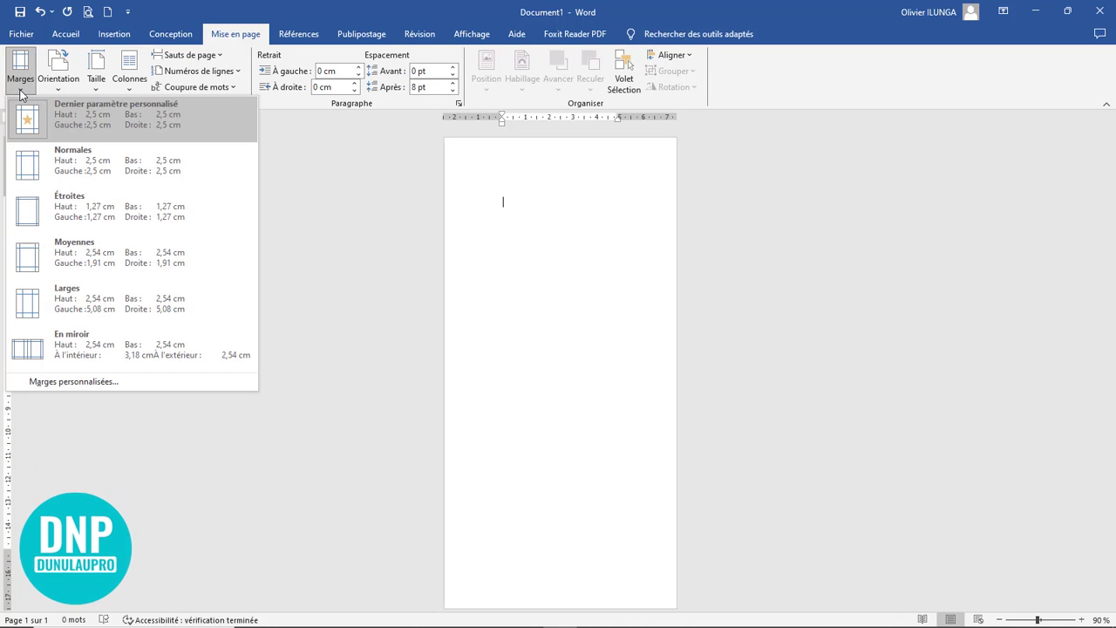
{"action": "left_click", "coordinate": [85, 382]}
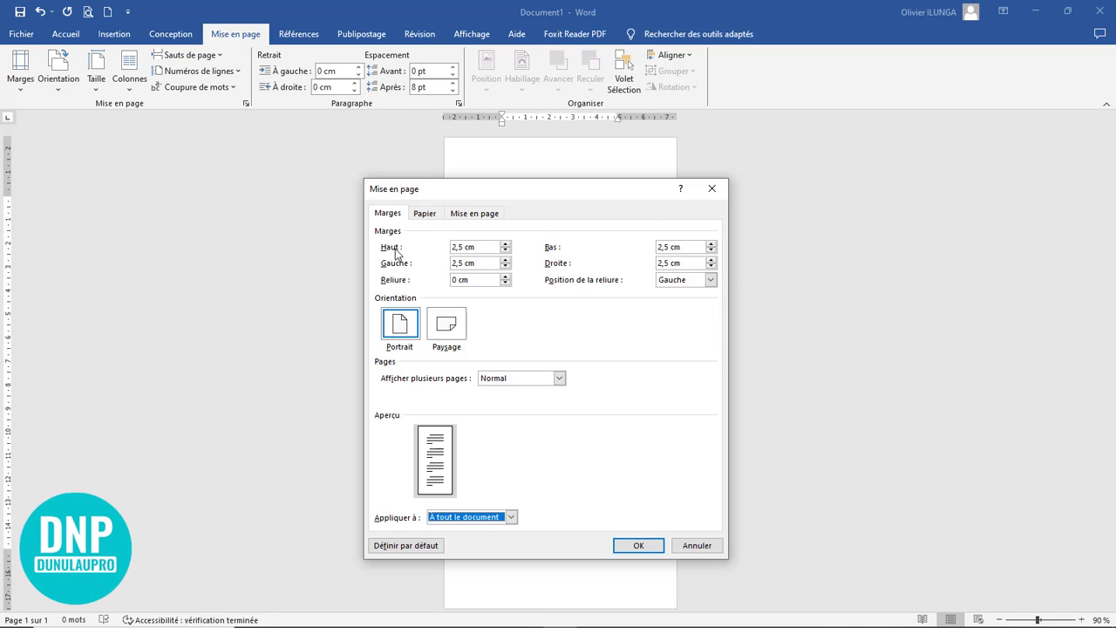
{"action": "left_click_drag", "start_coordinate": [482, 250], "coordinate": [382, 237]}
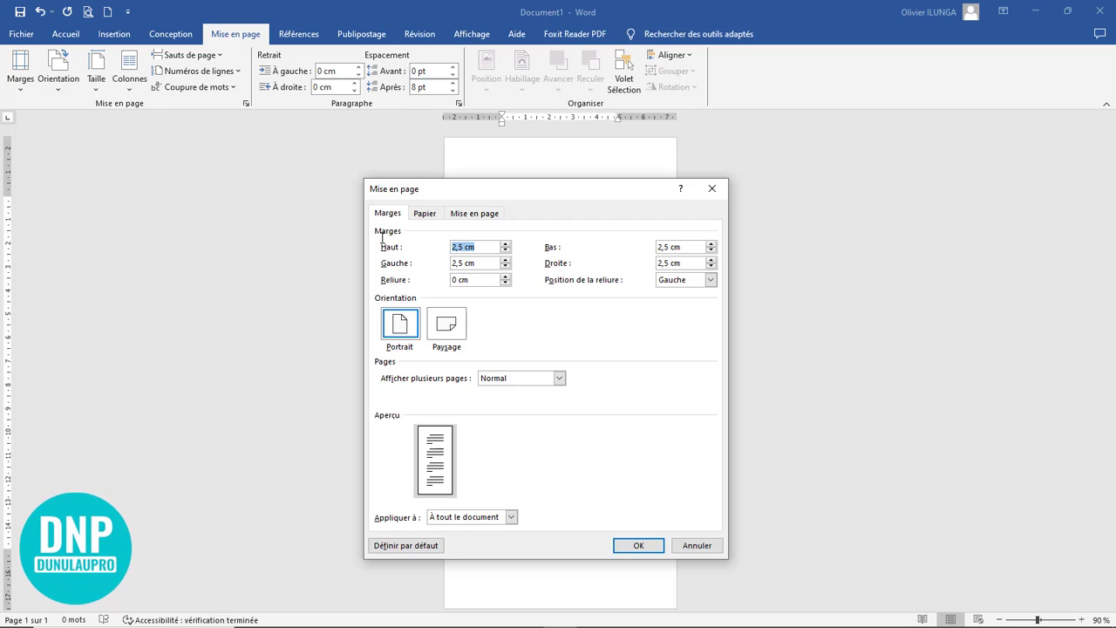
{"action": "type", "text": "0,1"}
{"action": "left_click_drag", "start_coordinate": [482, 263], "coordinate": [433, 251]}
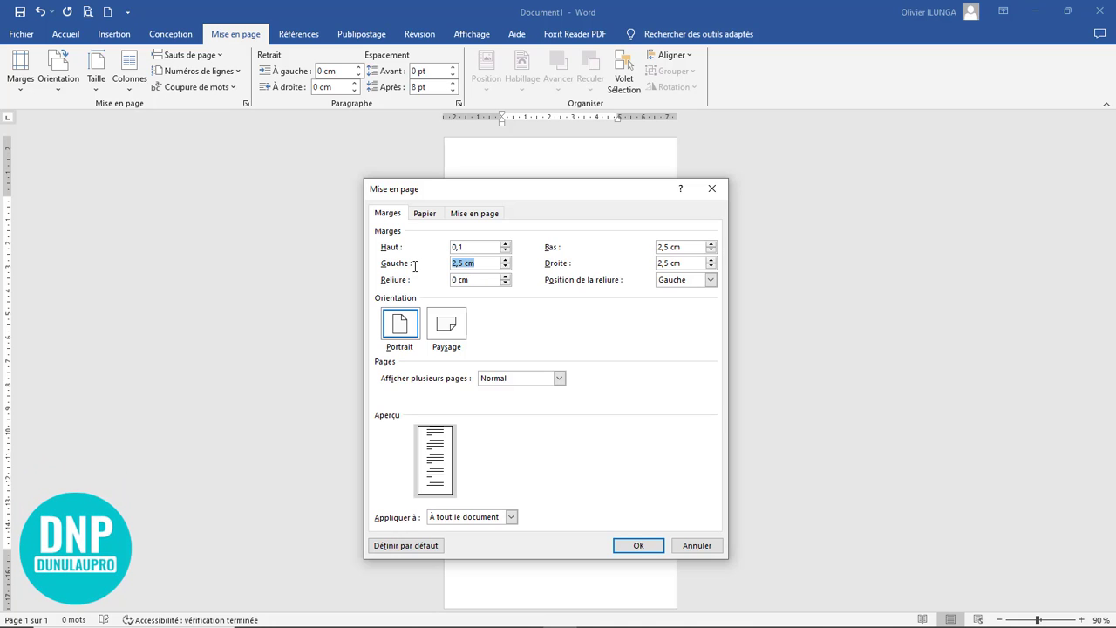
{"action": "type", "text": "0,1"}
Step: Set the bottom and right margins to 0,1 cm and apply the margins to the document
{"action": "left_click_drag", "start_coordinate": [689, 248], "coordinate": [628, 252]}
{"action": "type", "text": "0,1"}
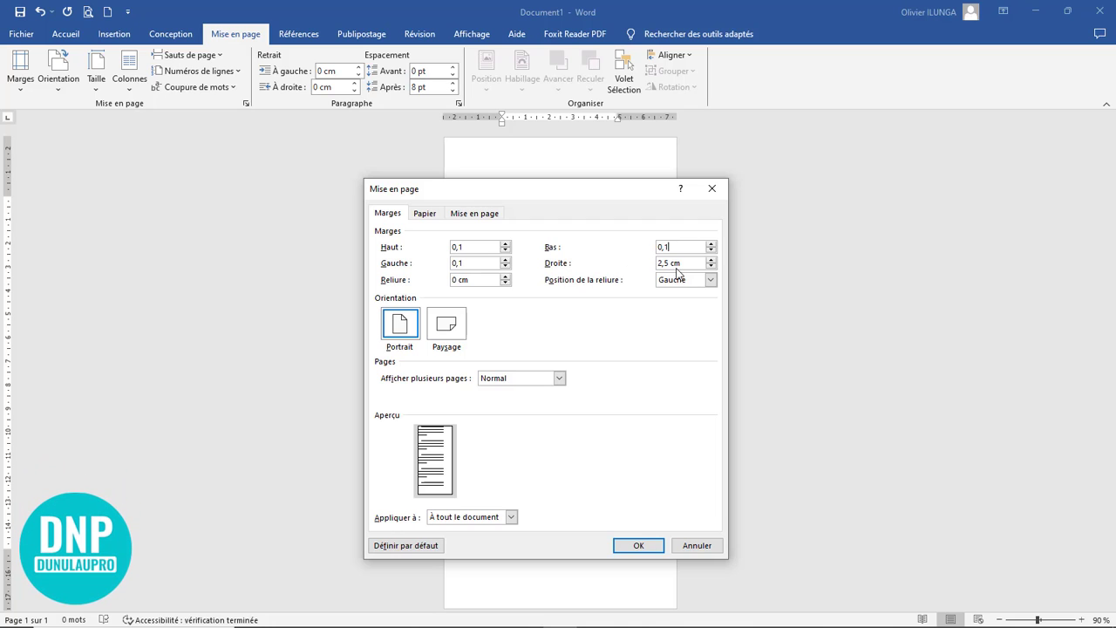
{"action": "left_click_drag", "start_coordinate": [686, 263], "coordinate": [622, 266]}
{"action": "left_click", "coordinate": [648, 549]}
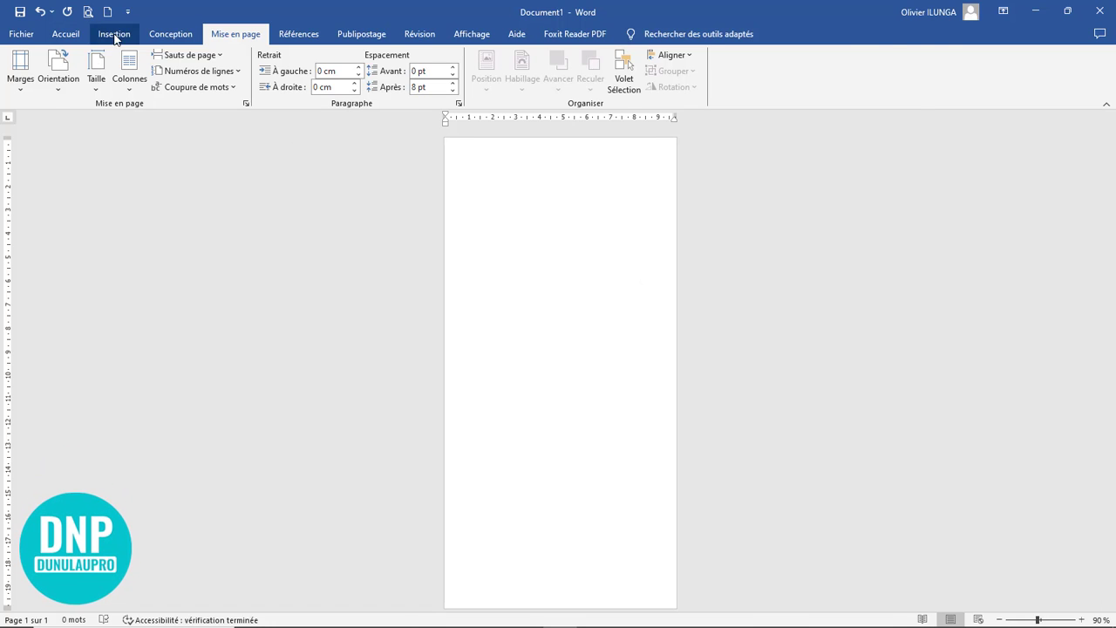
Step: Insert a rounded rectangle about 10 cm high and 13,2 cm wide near the top of the page
{"action": "left_click", "coordinate": [114, 35]}
{"action": "left_click", "coordinate": [198, 87]}
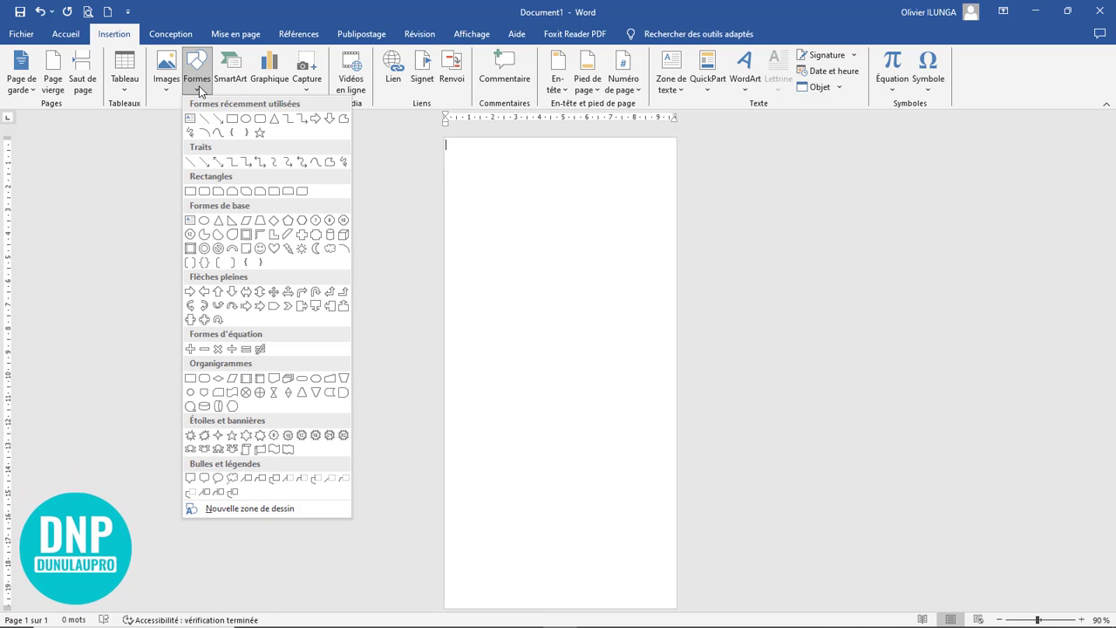
{"action": "left_click", "coordinate": [259, 121]}
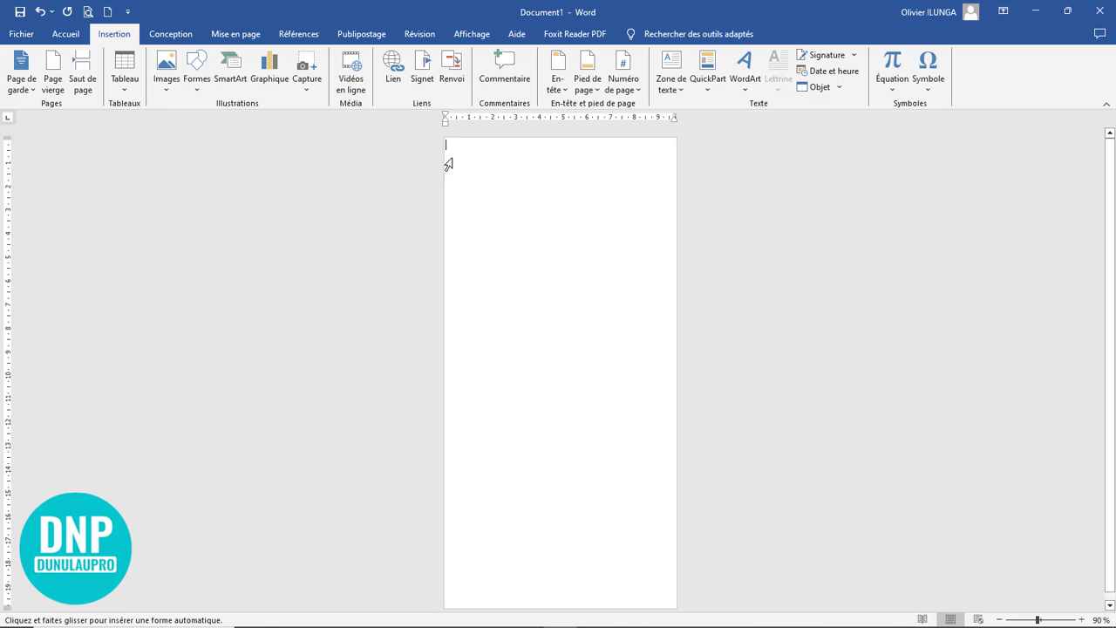
{"action": "mouse_move", "coordinate": [461, 153]}
{"action": "left_mouse_down"}
{"action": "mouse_move", "coordinate": [570, 356]}
{"action": "mouse_move", "coordinate": [774, 389]}
{"action": "left_mouse_up"}
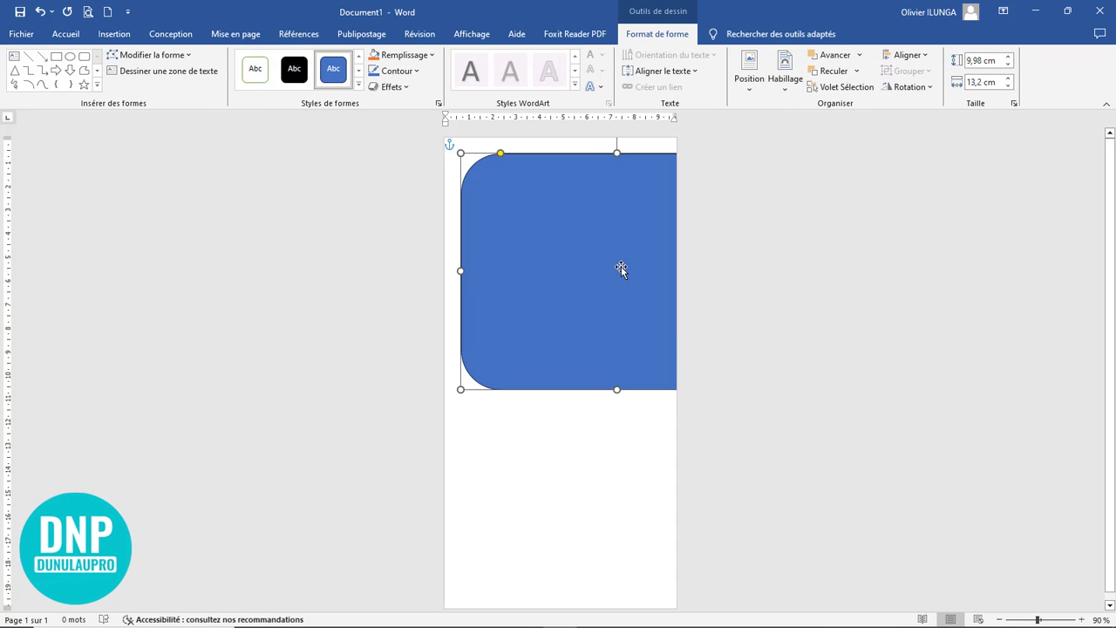
Step: Tilt the rounded rectangle counterclockwise, stretch it to about 10,14 cm high and place it over the page's upper part with a slanted lower edge
{"action": "left_click_drag", "start_coordinate": [619, 153], "coordinate": [558, 185]}
{"action": "left_click_drag", "start_coordinate": [587, 276], "coordinate": [621, 289]}
{"action": "left_click_drag", "start_coordinate": [547, 190], "coordinate": [520, 152]}
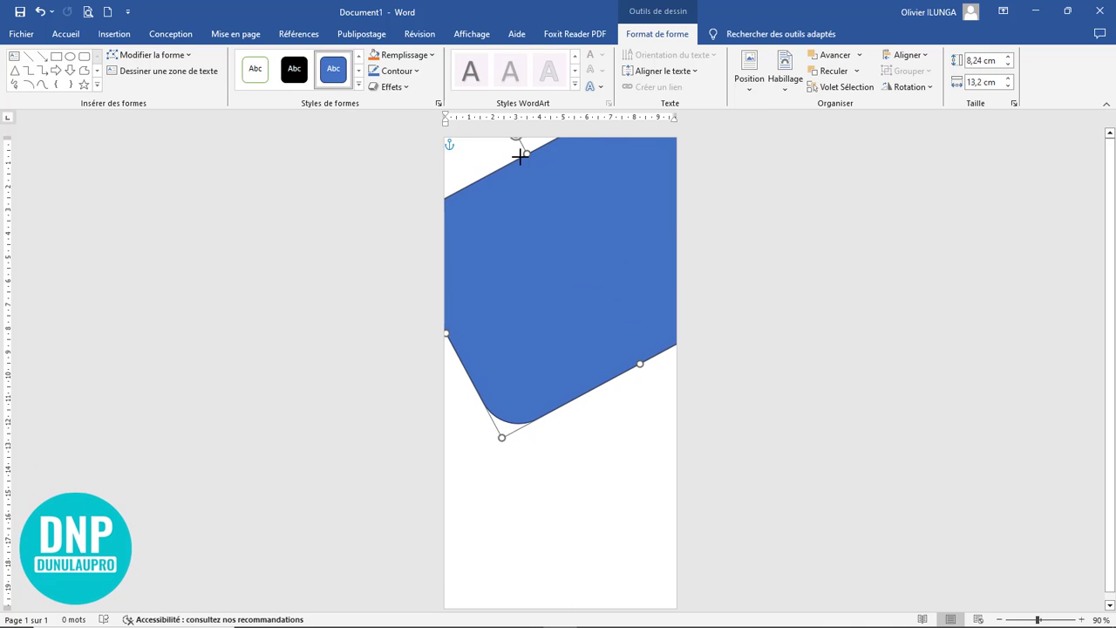
{"action": "left_click_drag", "start_coordinate": [586, 281], "coordinate": [558, 238]}
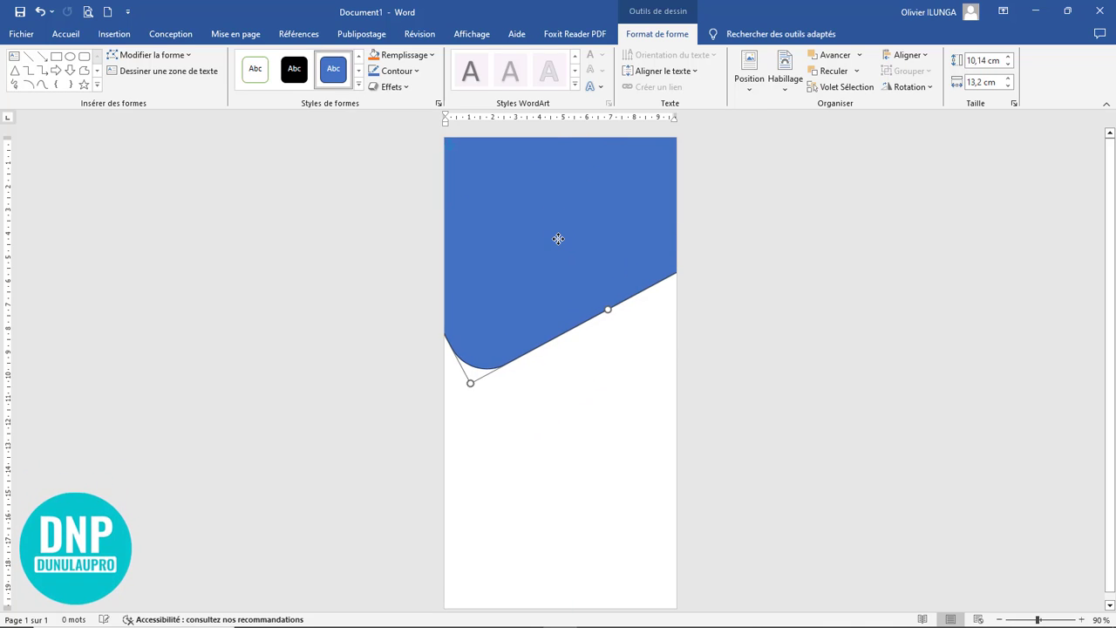
{"action": "scroll", "coordinate": [700, 409], "scroll_direction": "down", "scroll_amount": 1}
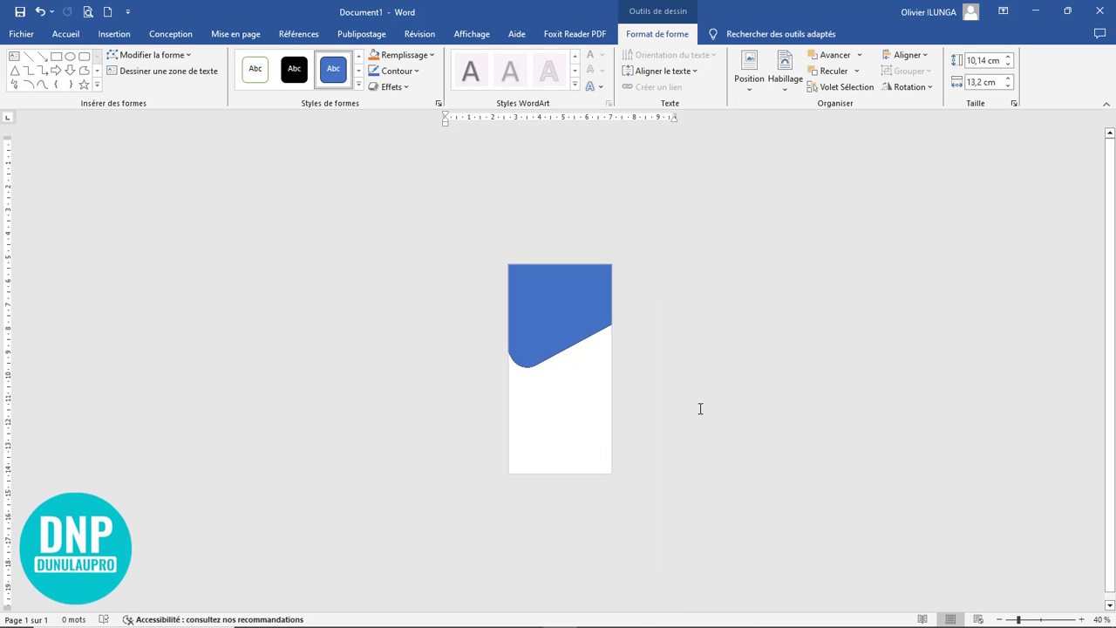
{"action": "left_click_drag", "start_coordinate": [561, 333], "coordinate": [563, 282]}
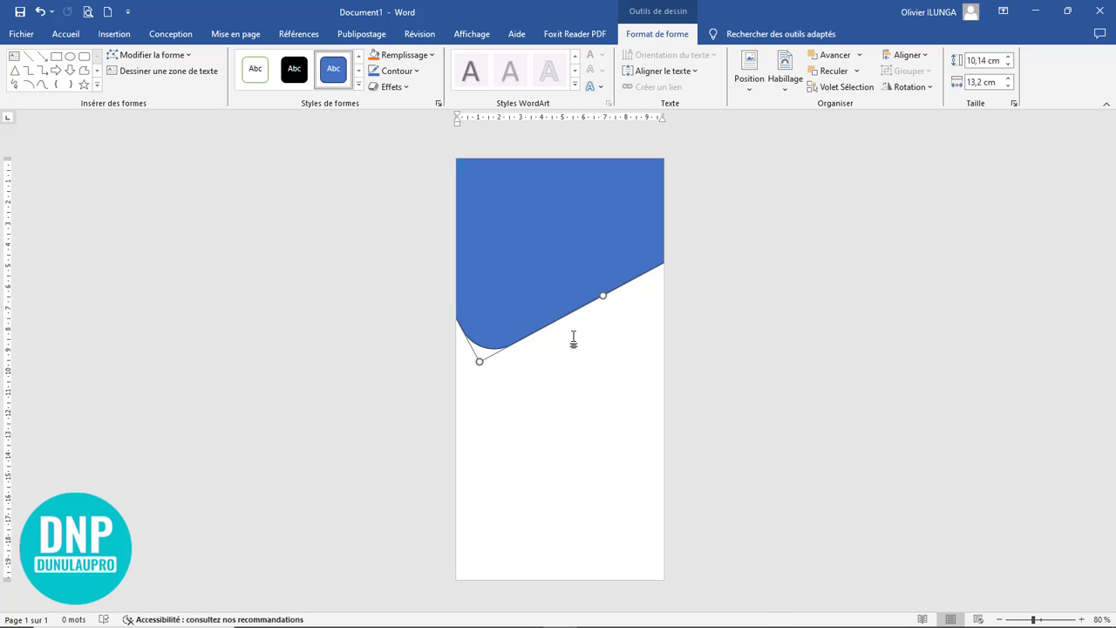
Step: Remove the rounded rectangle's outline and shift the shape slightly upward on the page
{"action": "left_click", "coordinate": [416, 72]}
{"action": "left_click", "coordinate": [405, 251]}
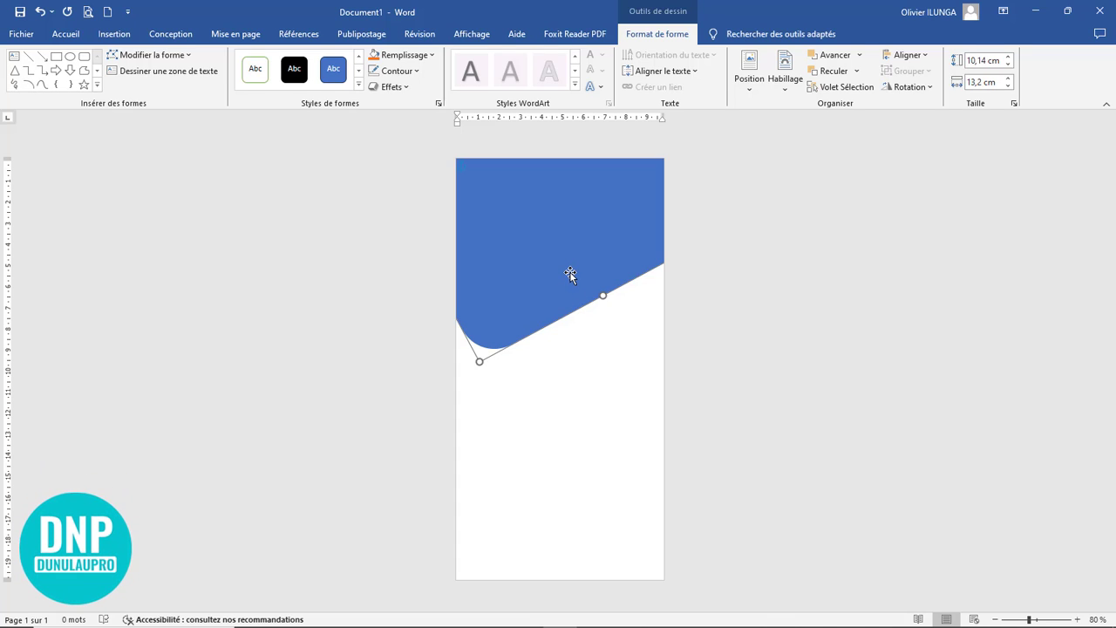
{"action": "left_click_drag", "start_coordinate": [571, 266], "coordinate": [571, 259]}
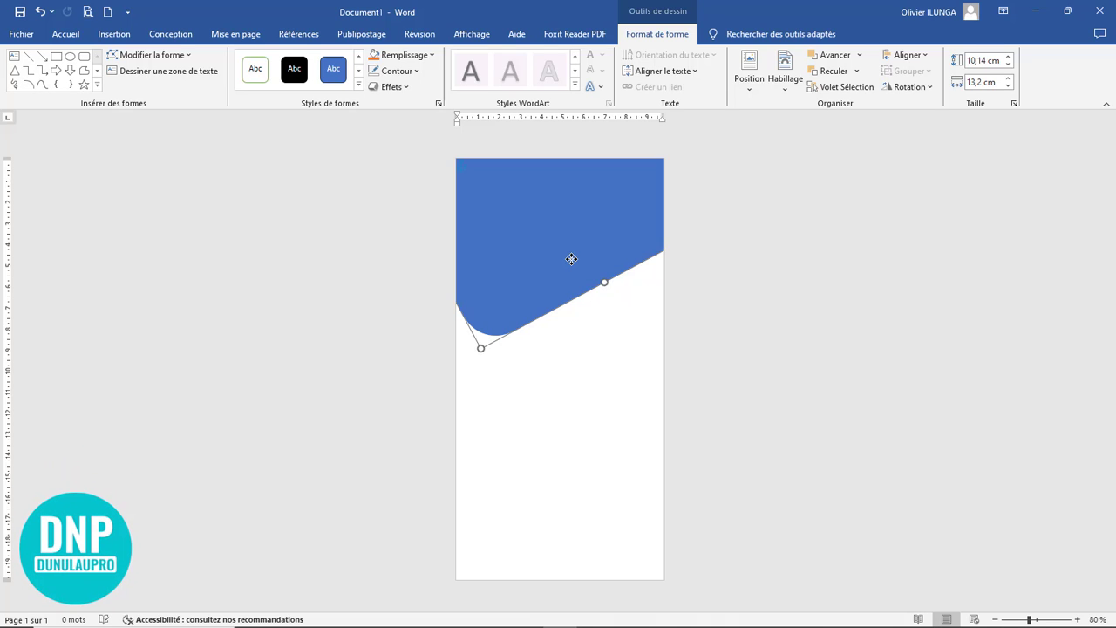
Step: Fill the rounded rectangle with the standard red colour and deselect it
{"action": "left_click", "coordinate": [390, 57]}
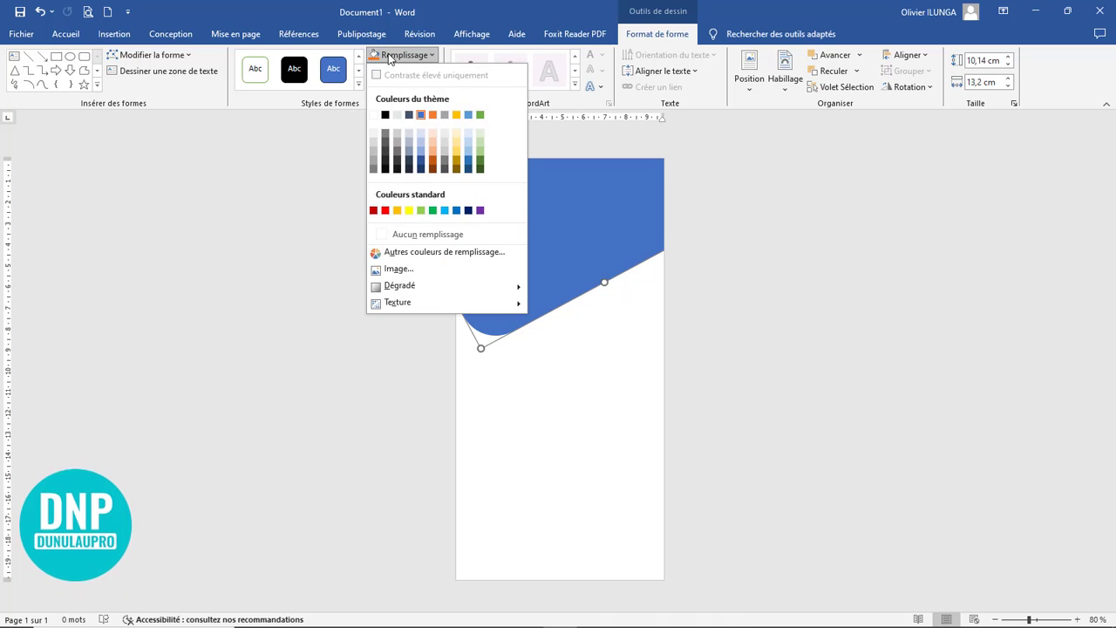
{"action": "left_click", "coordinate": [386, 217]}
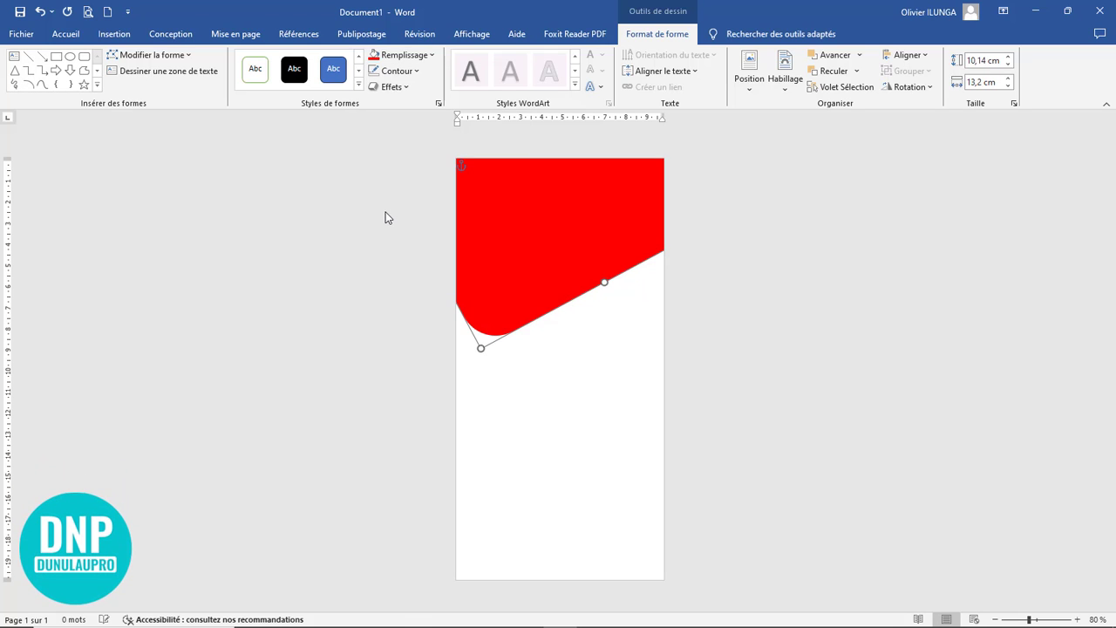
{"action": "left_click", "coordinate": [780, 339]}
Step: Draw an ellipse about 6,5 cm high and 6,3 cm wide over the red shape's slanted lower edge
{"action": "scroll", "coordinate": [782, 339], "scroll_direction": "up", "scroll_amount": 6}
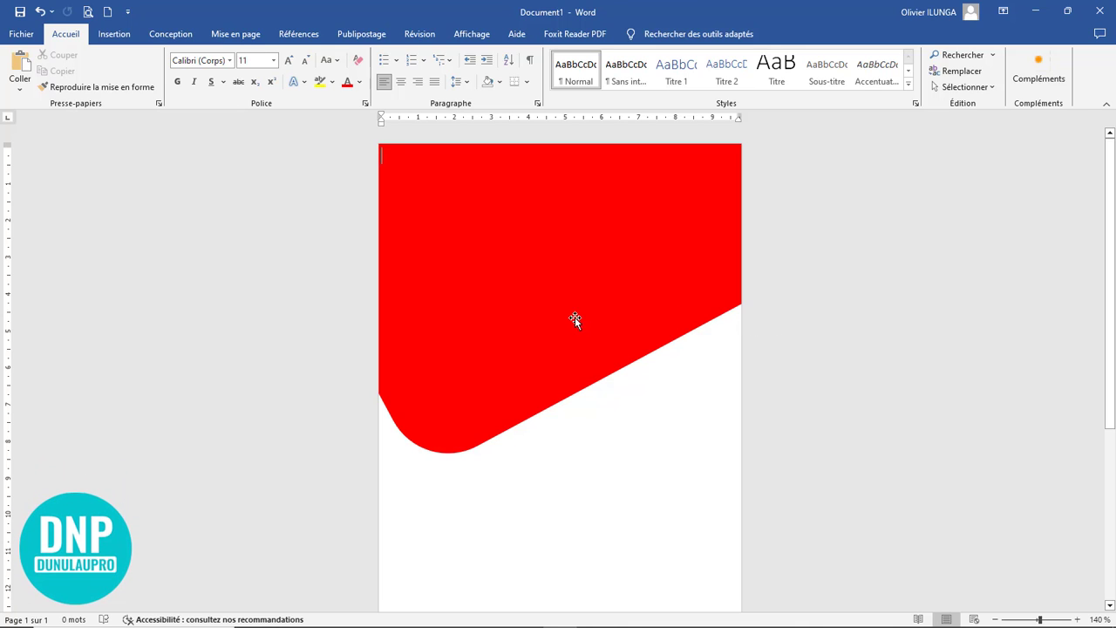
{"action": "left_click", "coordinate": [114, 34]}
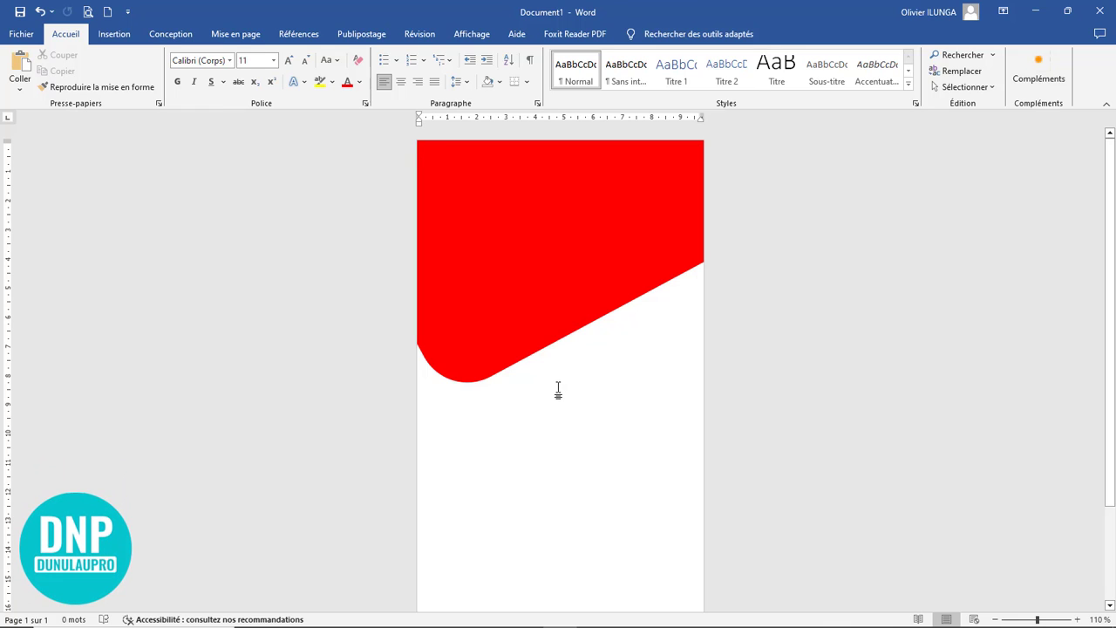
{"action": "left_click", "coordinate": [117, 37]}
{"action": "left_click", "coordinate": [195, 91]}
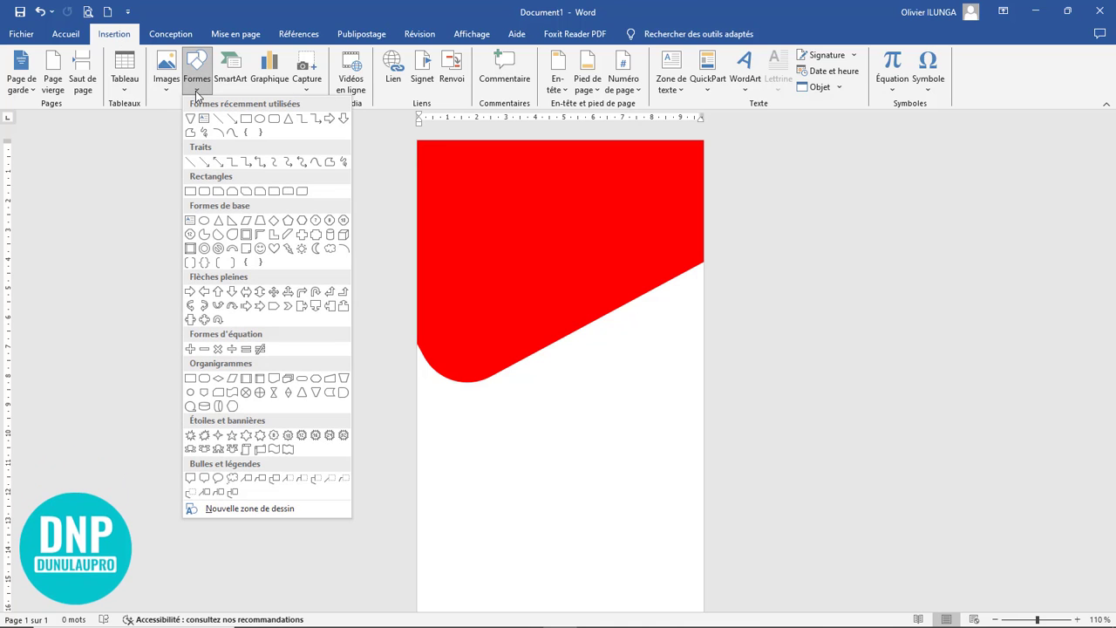
{"action": "left_click", "coordinate": [262, 121]}
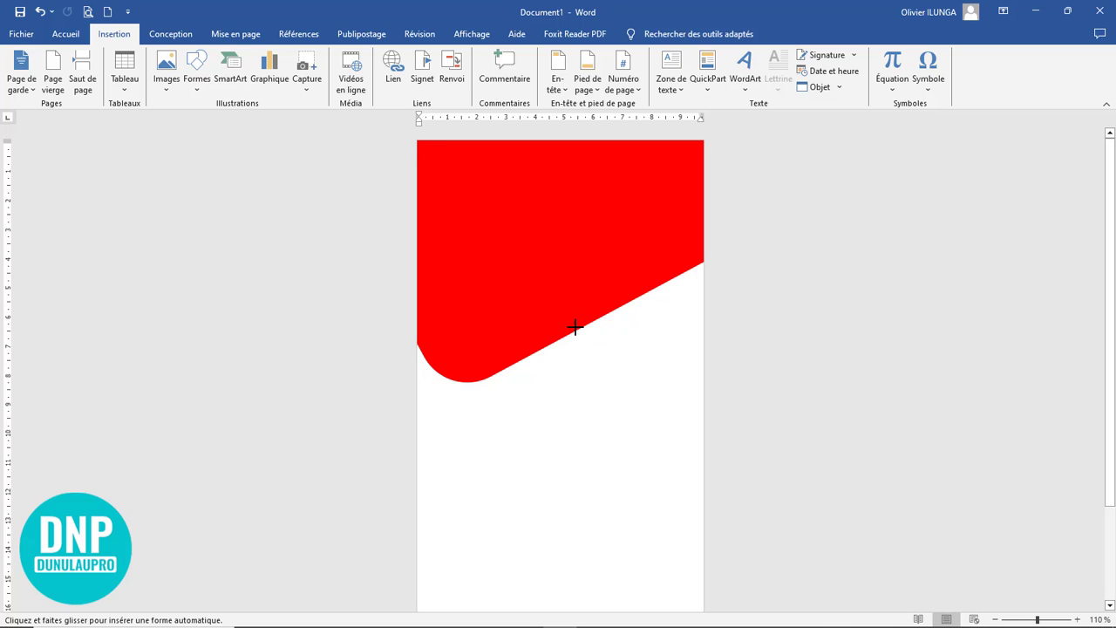
{"action": "left_click_drag", "start_coordinate": [485, 267], "coordinate": [663, 459]}
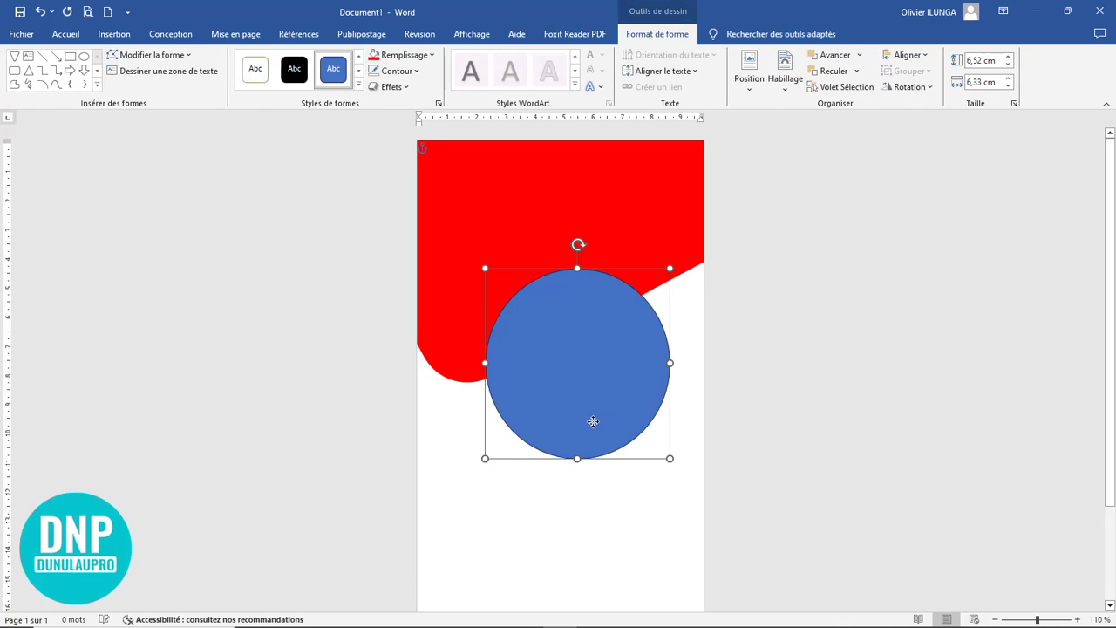
Step: Shrink the ellipse's height to 6,33 cm to form a circle, centring it horizontally on the page and moving it slightly up
{"action": "left_click_drag", "start_coordinate": [591, 423], "coordinate": [579, 423]}
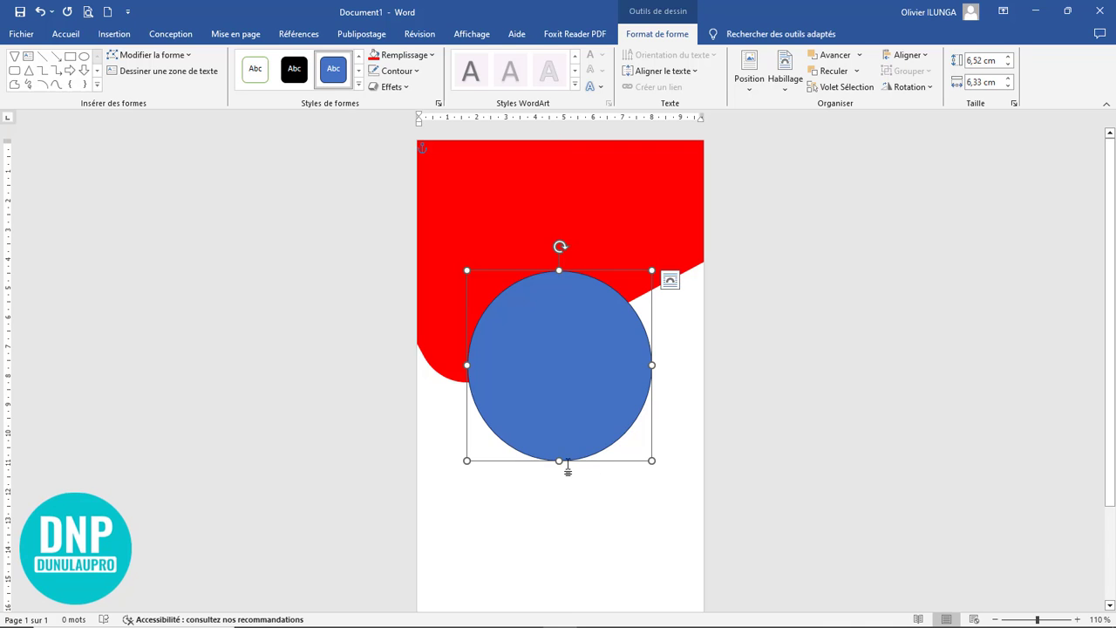
{"action": "left_click_drag", "start_coordinate": [559, 461], "coordinate": [561, 454]}
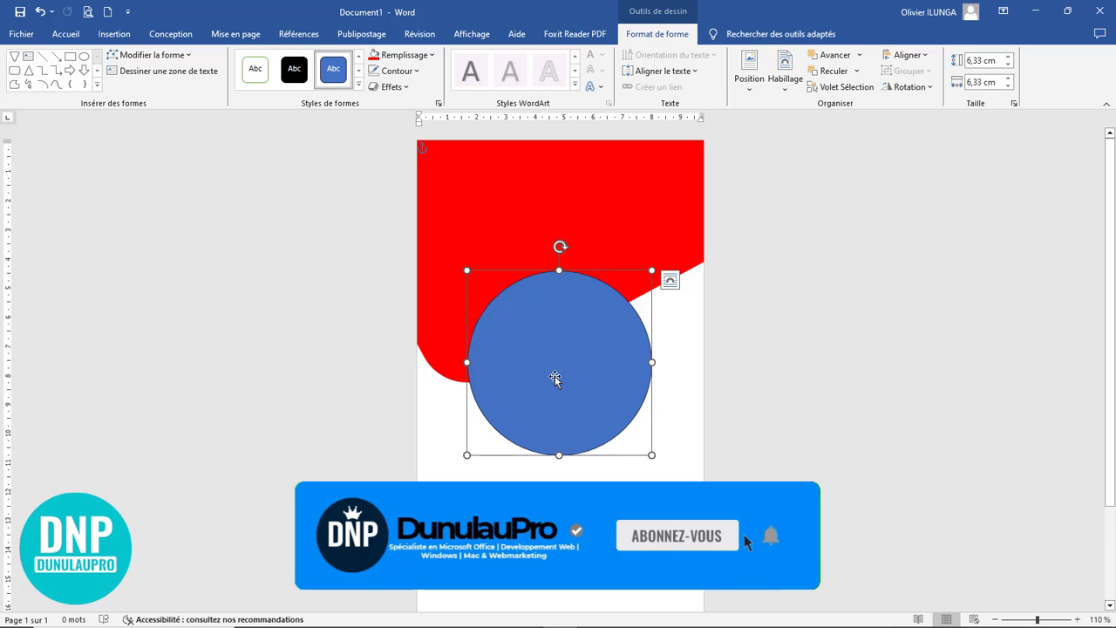
{"action": "left_click_drag", "start_coordinate": [555, 377], "coordinate": [552, 358]}
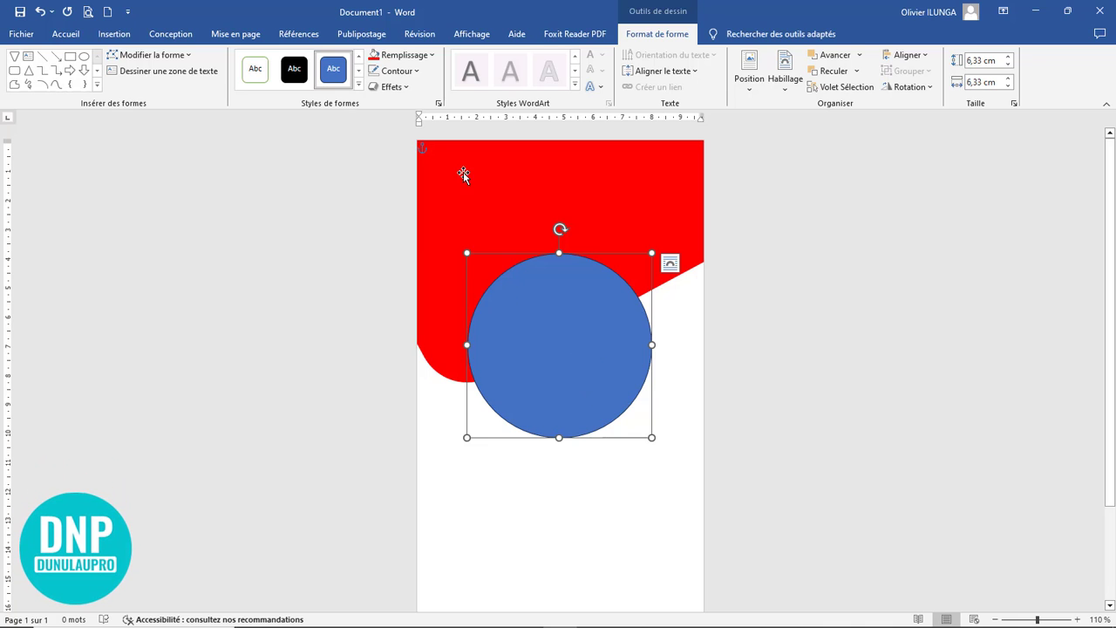
{"action": "left_click", "coordinate": [419, 58]}
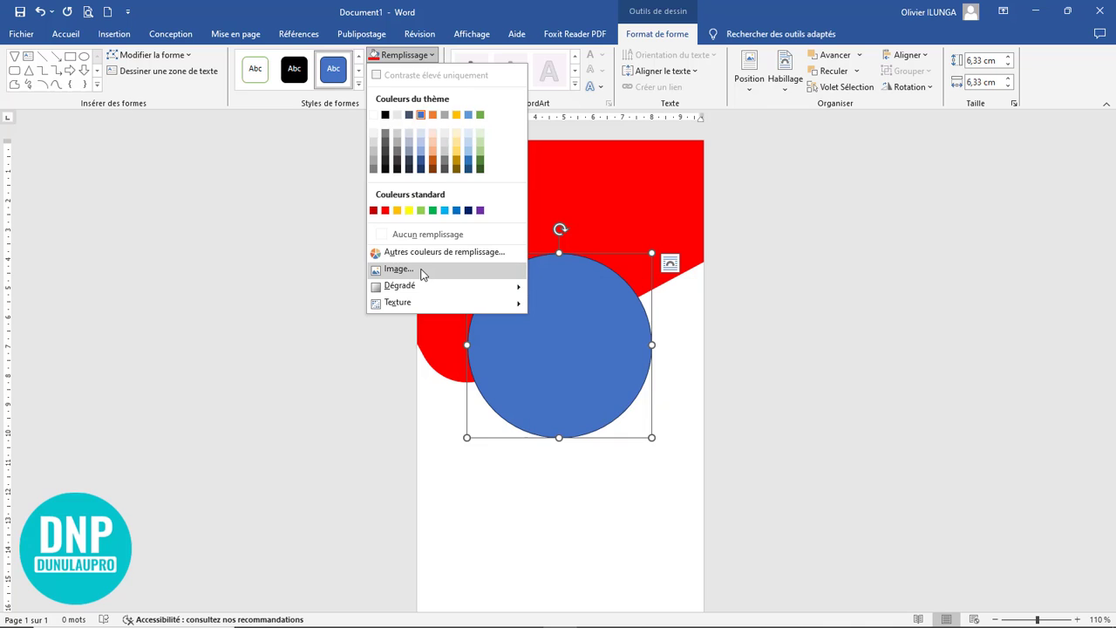
{"action": "left_click", "coordinate": [422, 272]}
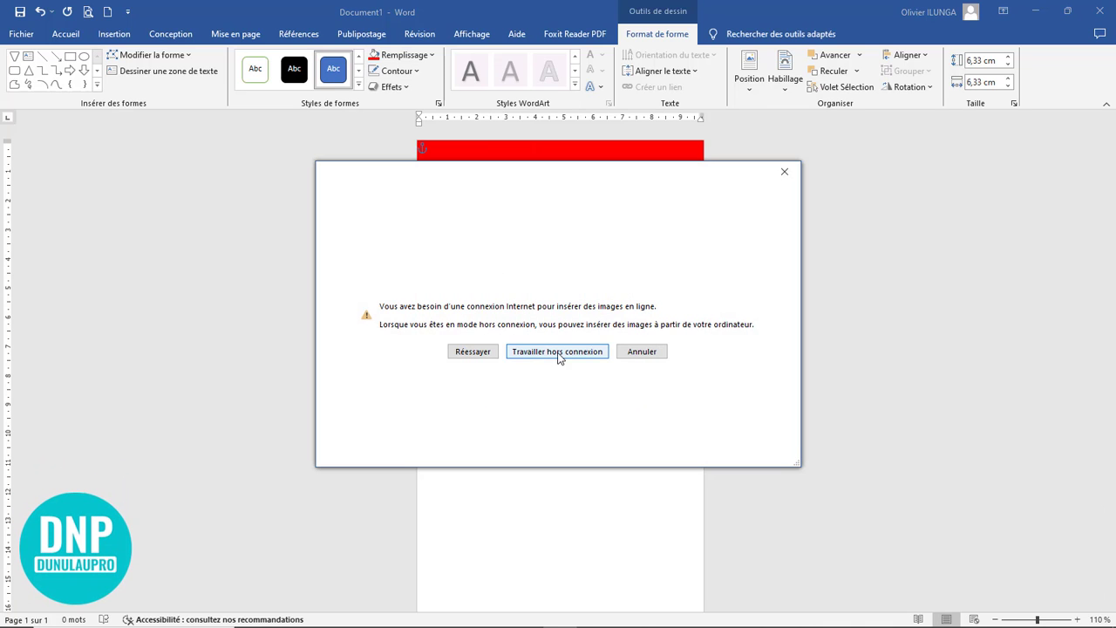
{"action": "left_click", "coordinate": [558, 352]}
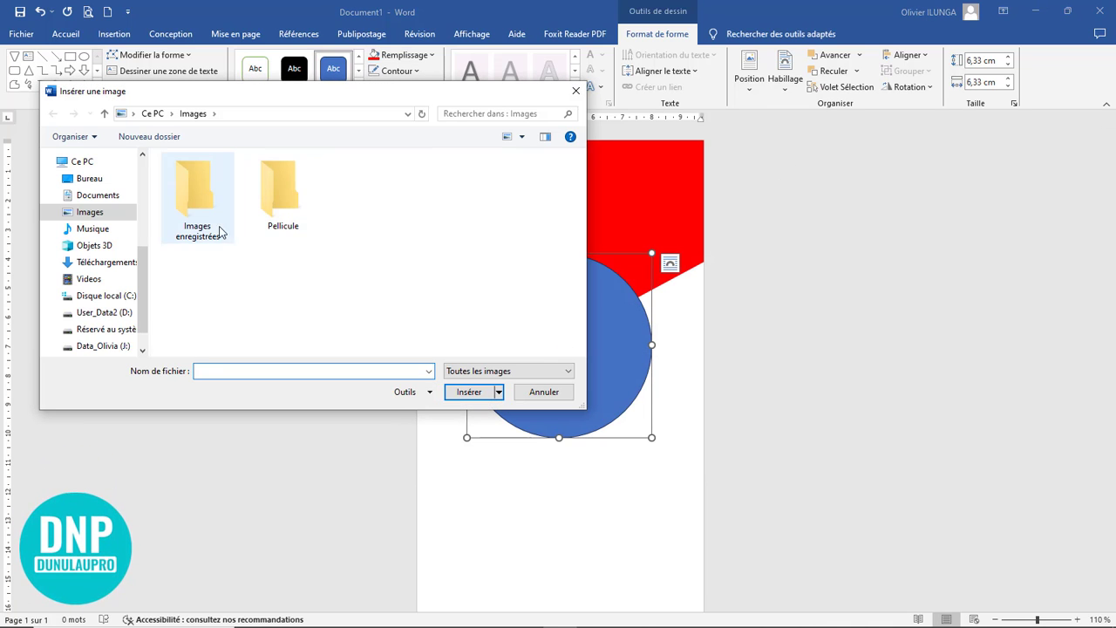
{"action": "left_click", "coordinate": [90, 178]}
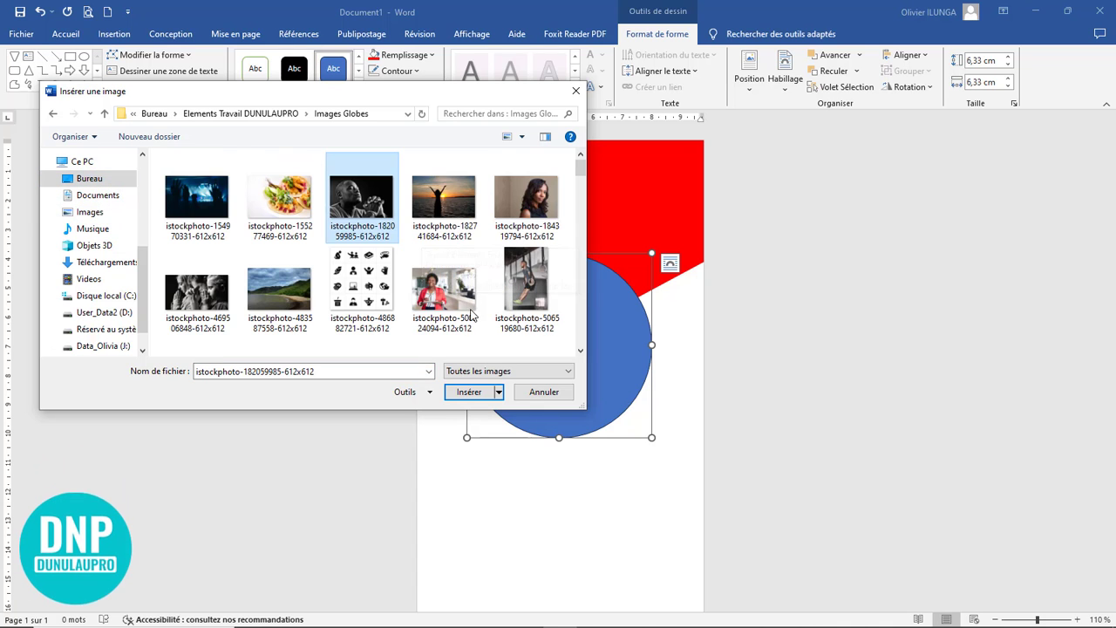
{"action": "left_click", "coordinate": [451, 300]}
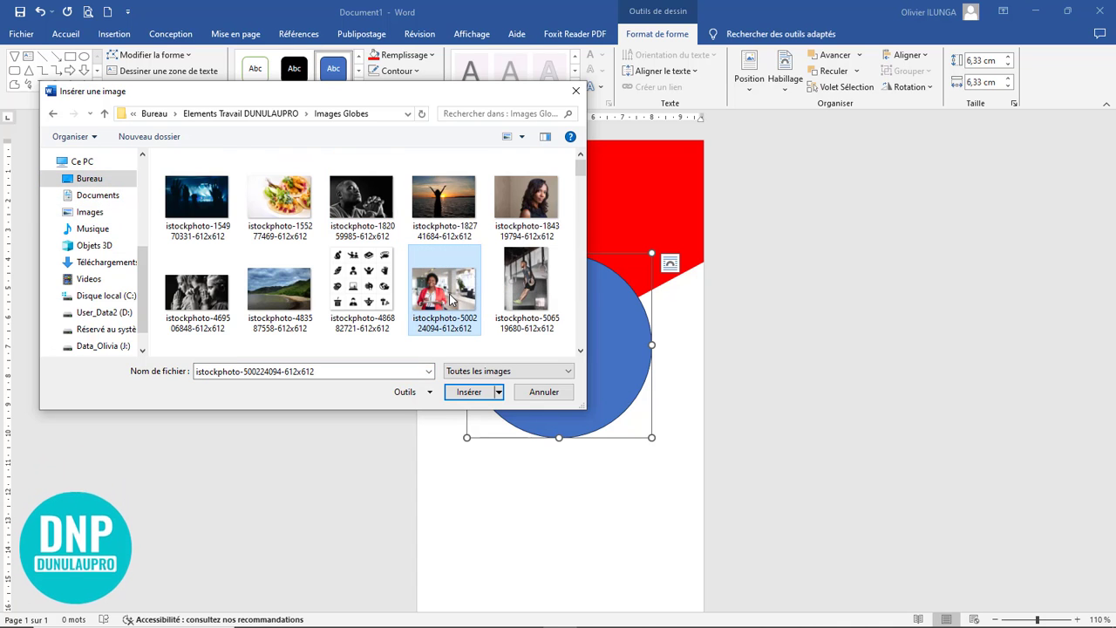
{"action": "left_click", "coordinate": [468, 392]}
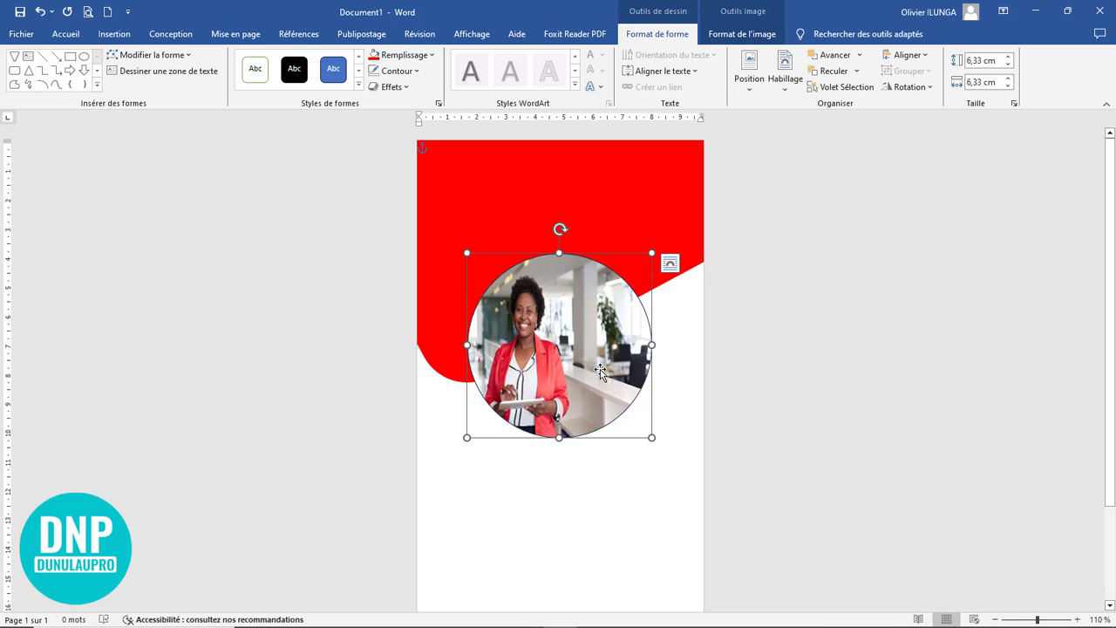
Step: Crop the circle's photo to fill the shape, enlarge and reposition it so the woman is centred, and deselect it
{"action": "left_click", "coordinate": [739, 35]}
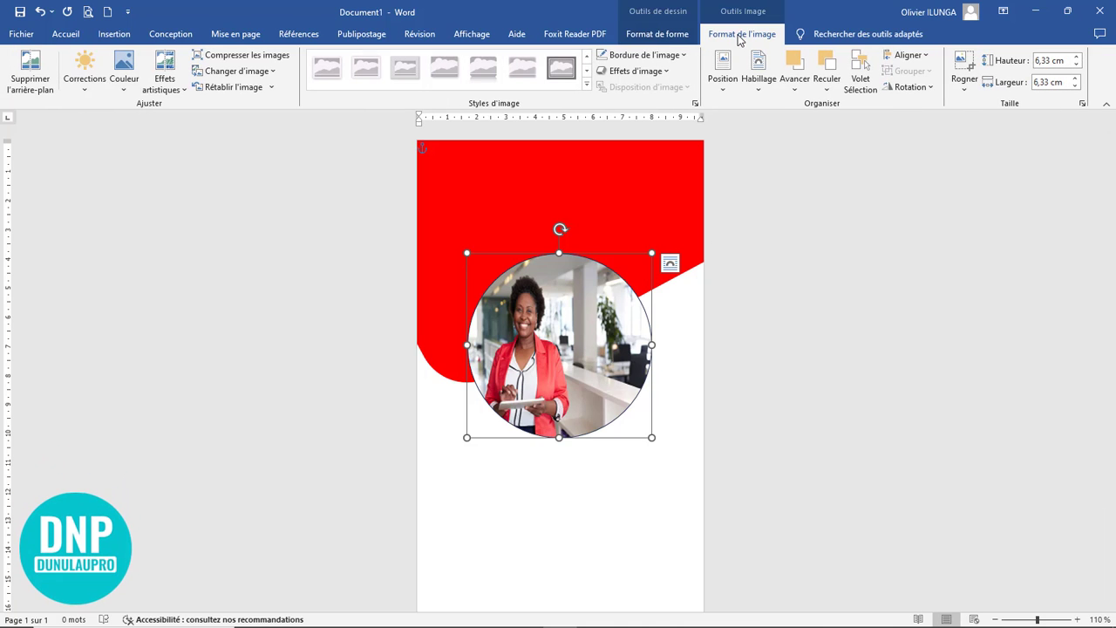
{"action": "left_click", "coordinate": [965, 83]}
{"action": "left_click", "coordinate": [996, 157]}
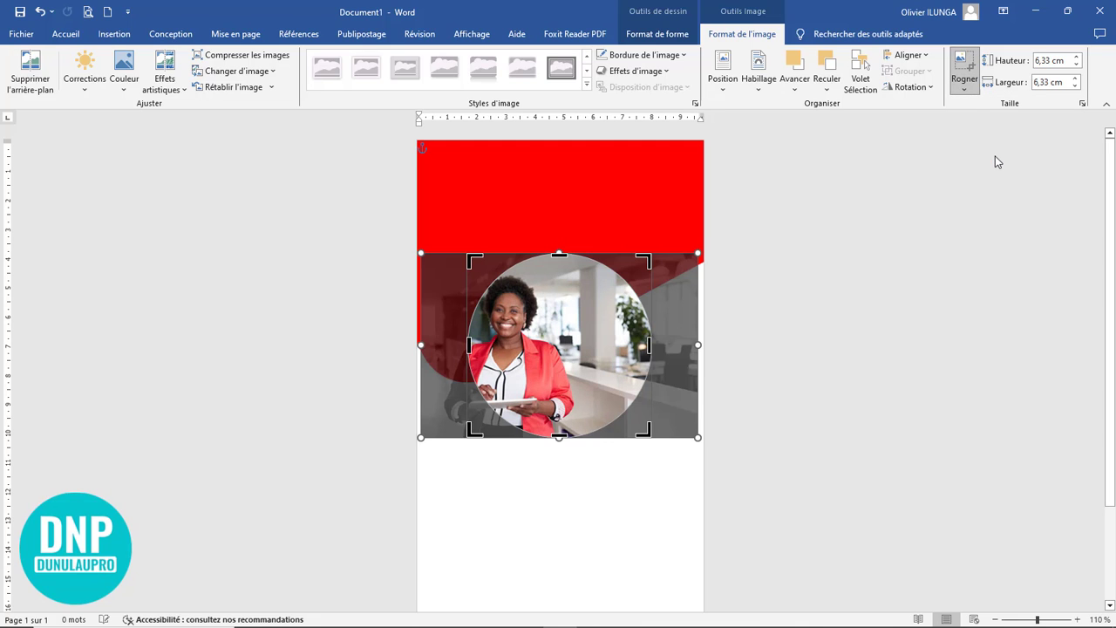
{"action": "left_click_drag", "start_coordinate": [698, 437], "coordinate": [765, 491]}
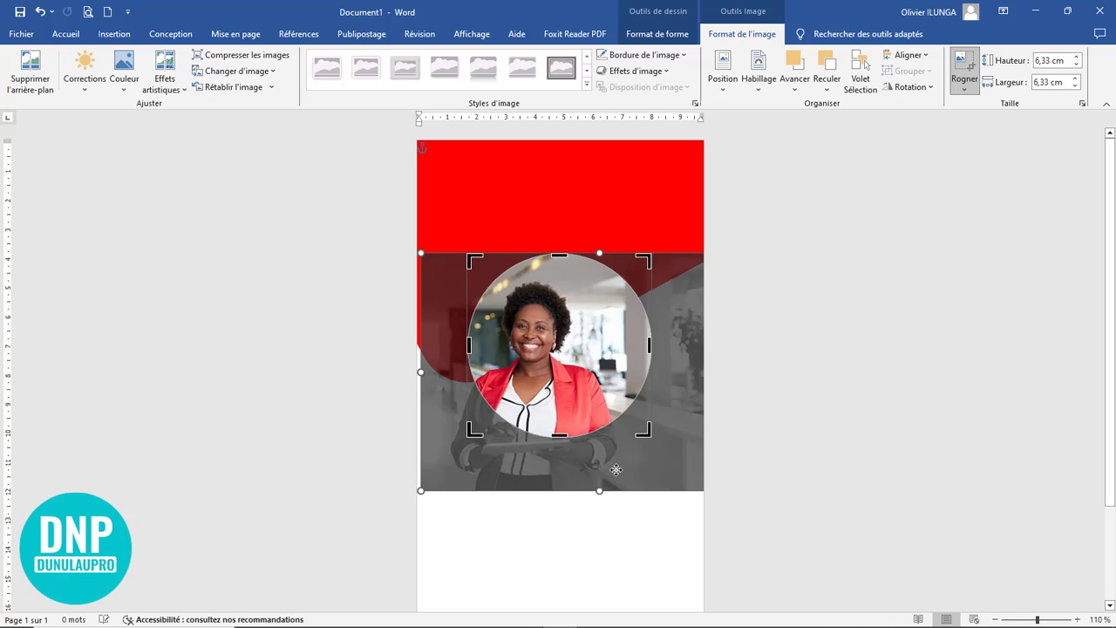
{"action": "left_click_drag", "start_coordinate": [611, 469], "coordinate": [630, 465]}
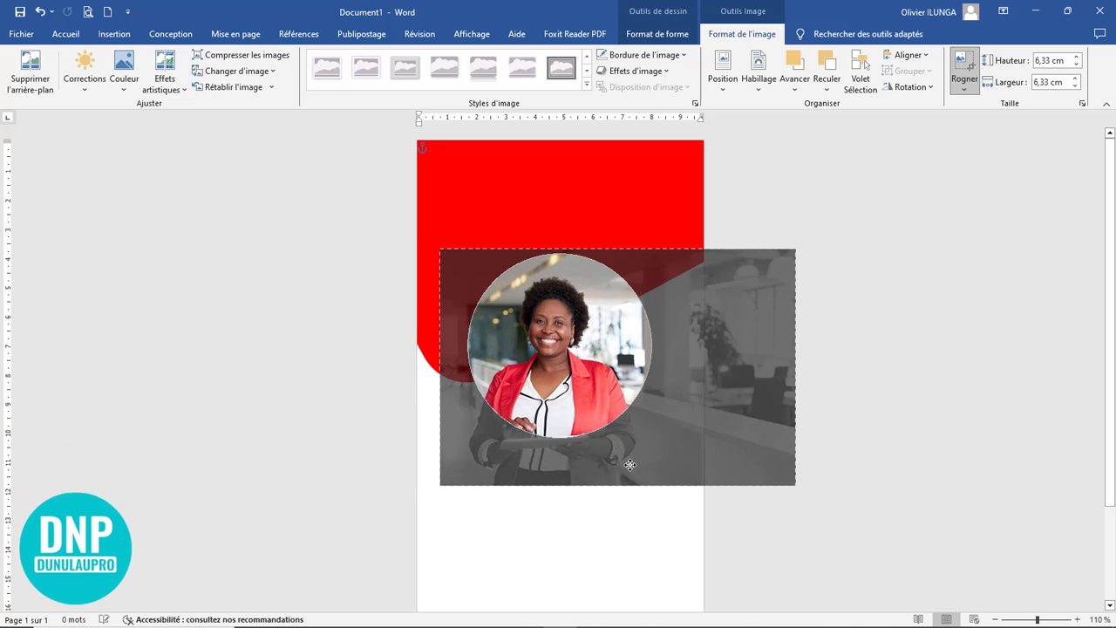
{"action": "left_click", "coordinate": [734, 401]}
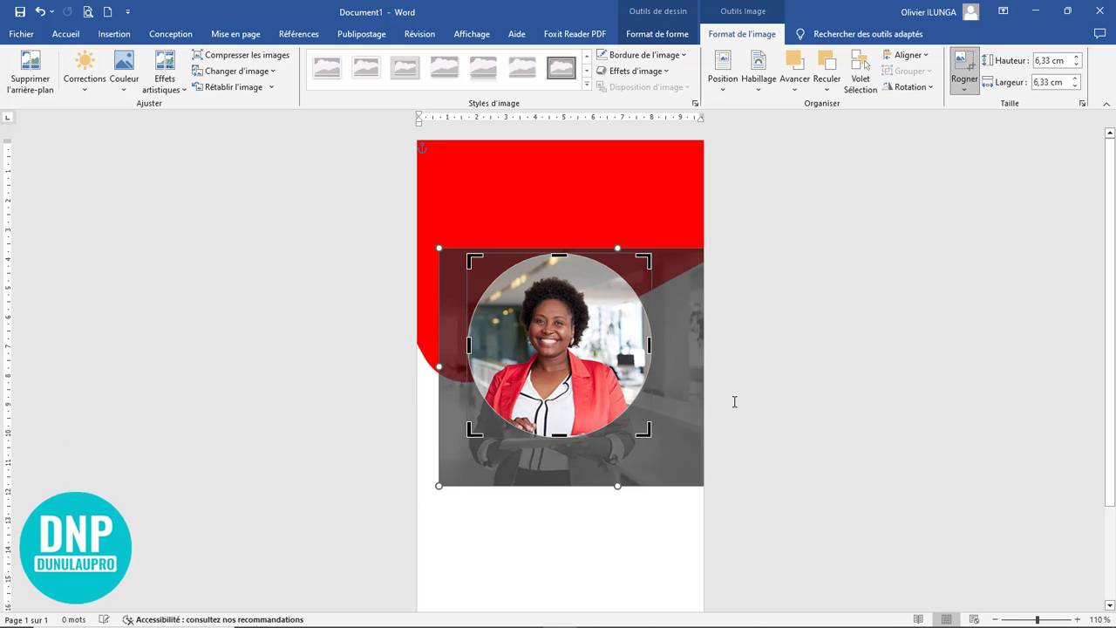
{"action": "left_click", "coordinate": [963, 61]}
{"action": "left_click", "coordinate": [797, 449]}
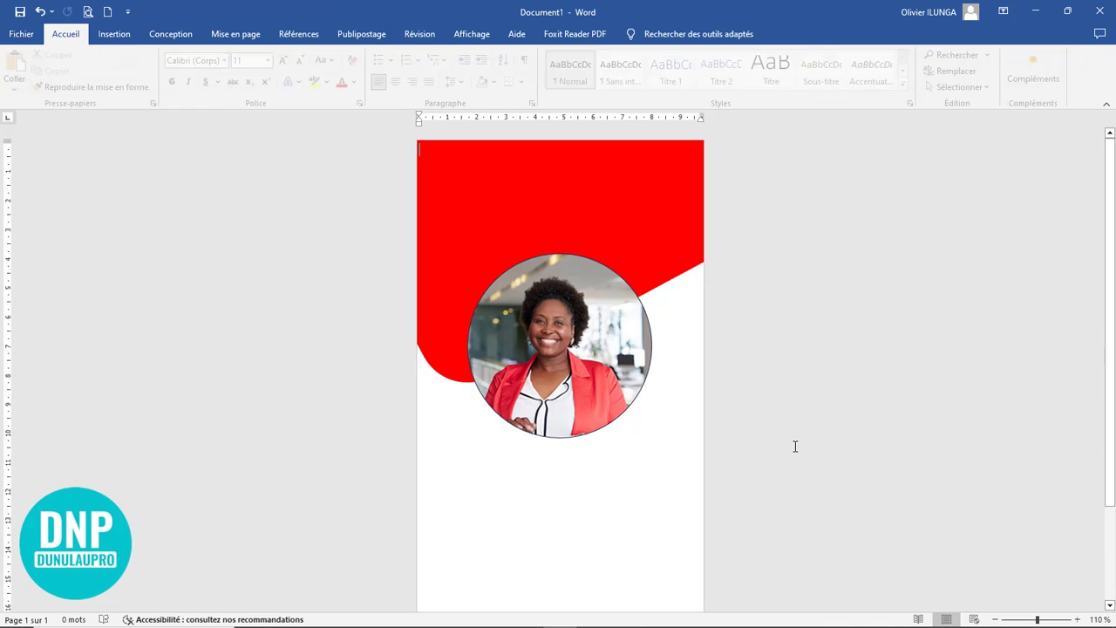
Step: Colour the photo circle's outline with White, Background 1, Darker 35 % and apply a shadow effect to the circle
{"action": "left_click", "coordinate": [508, 279]}
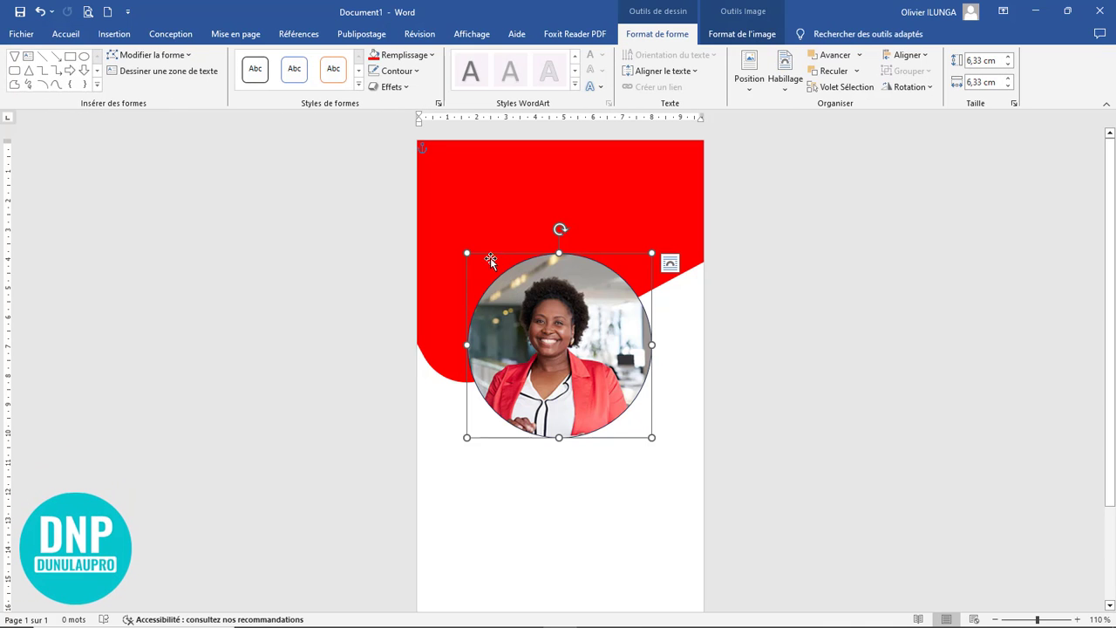
{"action": "left_click", "coordinate": [396, 72]}
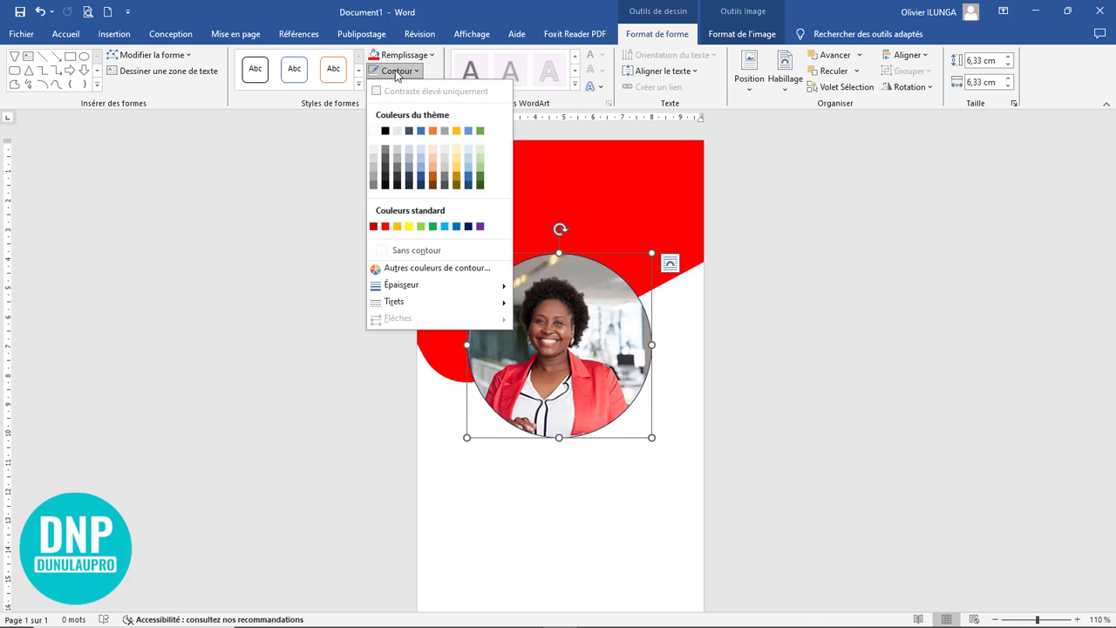
{"action": "left_click", "coordinate": [373, 178]}
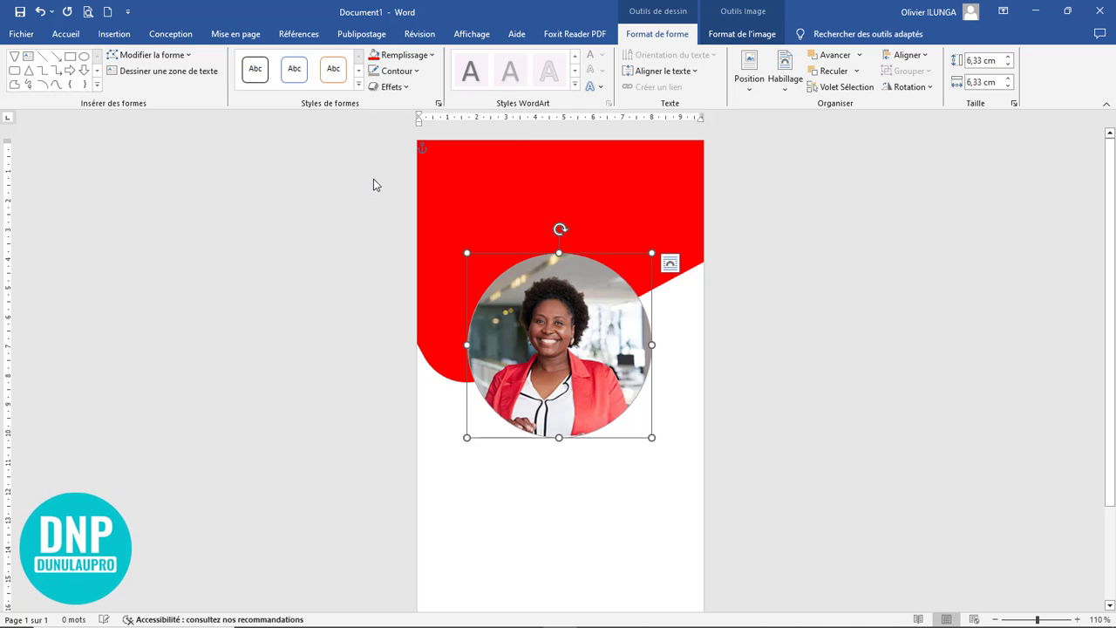
{"action": "left_click", "coordinate": [400, 87]}
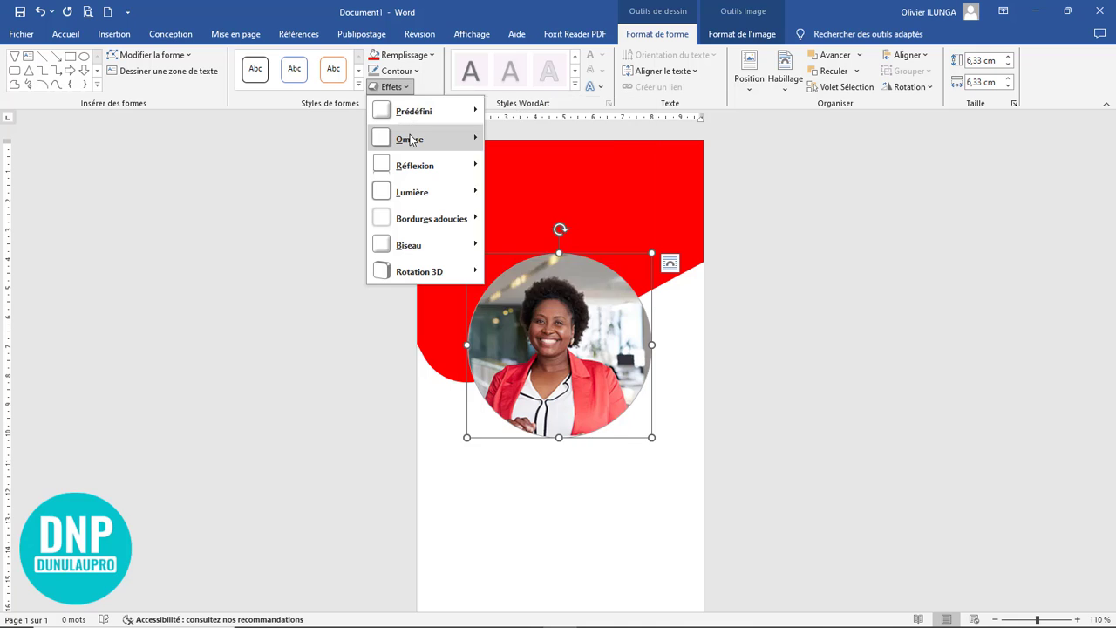
{"action": "mouse_move", "coordinate": [416, 139]}
{"action": "left_click", "coordinate": [543, 213]}
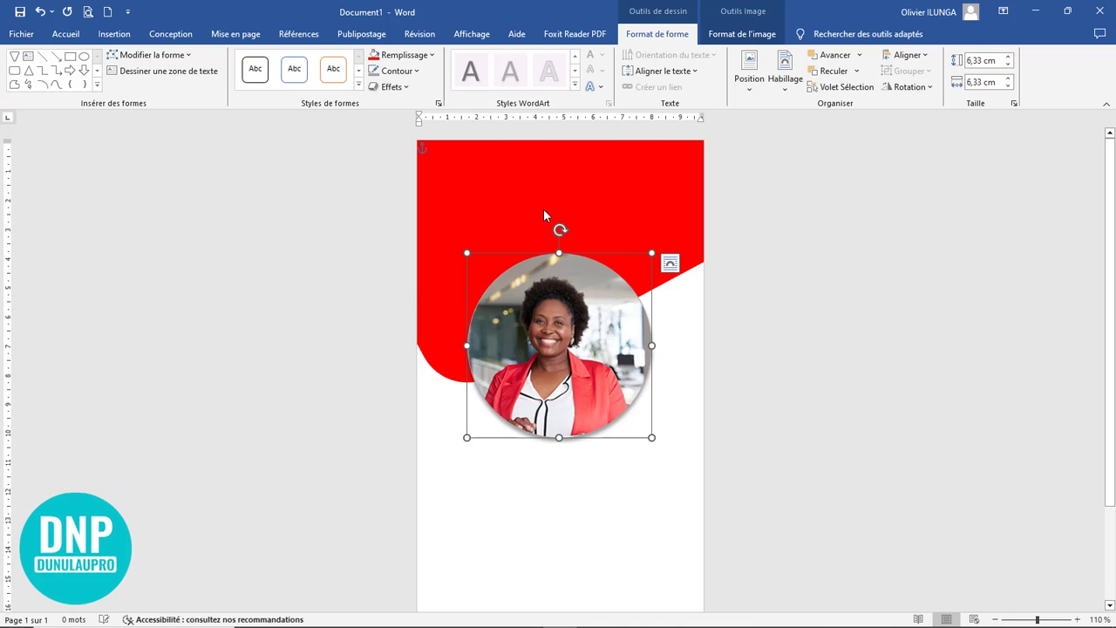
Step: Set the photo circle's outline thickness to 6 pt and deselect the circle
{"action": "left_click", "coordinate": [413, 77]}
{"action": "mouse_move", "coordinate": [489, 286]}
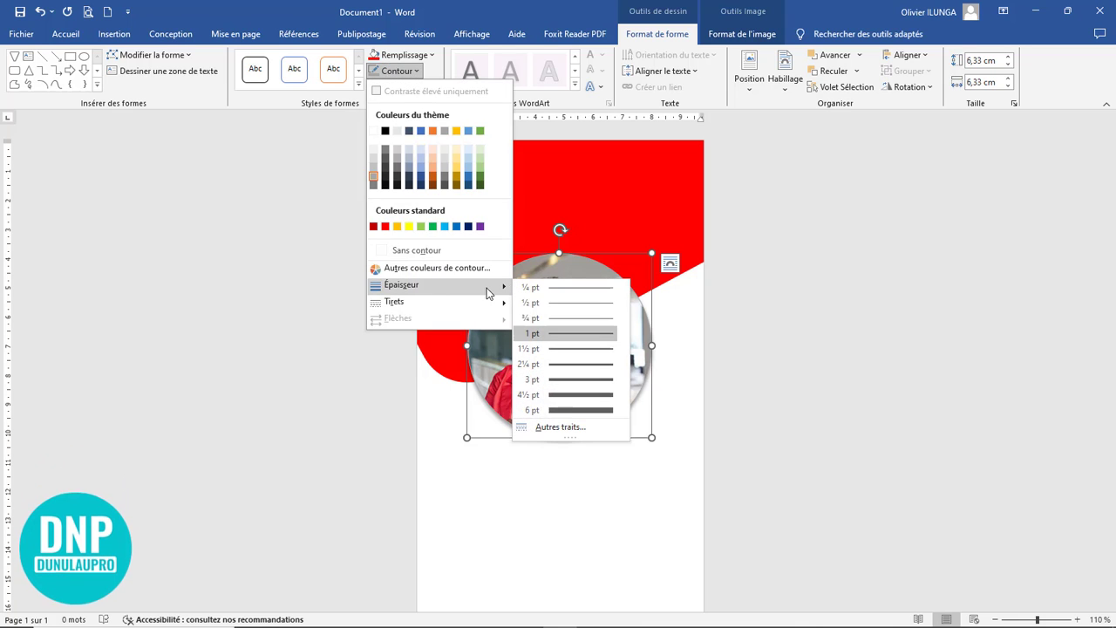
{"action": "left_click", "coordinate": [567, 414]}
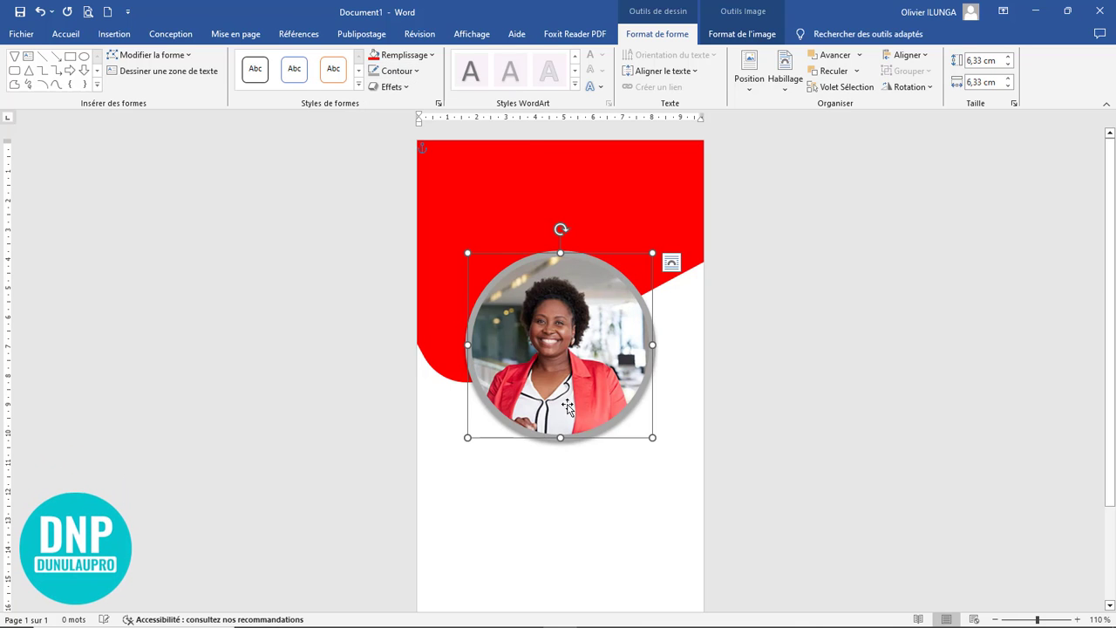
{"action": "left_click", "coordinate": [800, 369]}
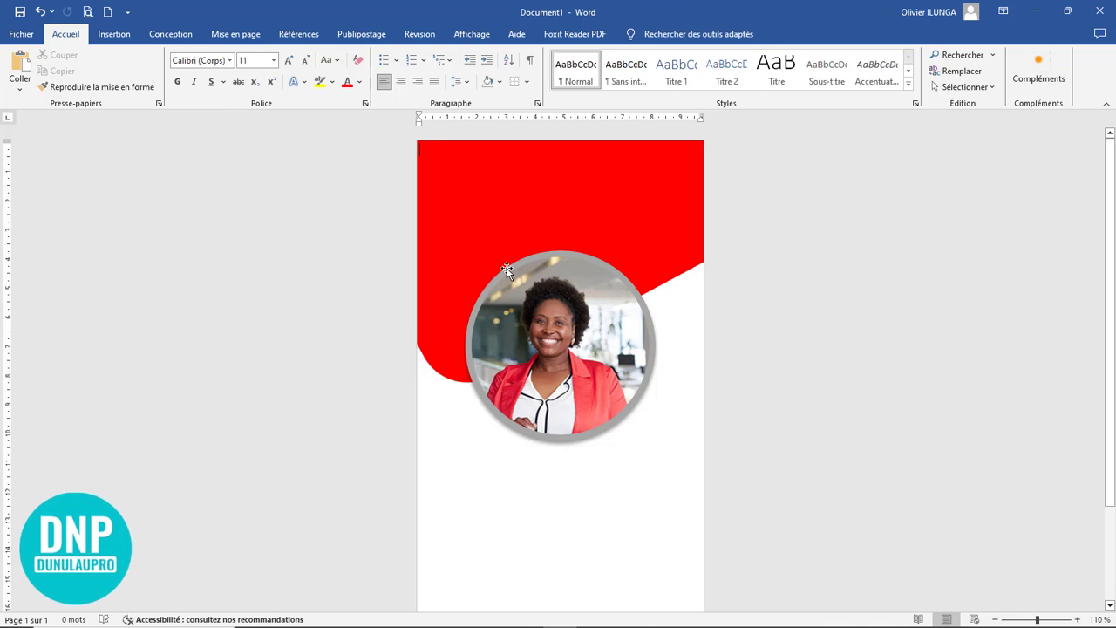
Step: Draw a text box about 1,65 cm high and 7,21 cm wide below the photo circle and enter "Digital" in it
{"action": "left_click", "coordinate": [114, 35]}
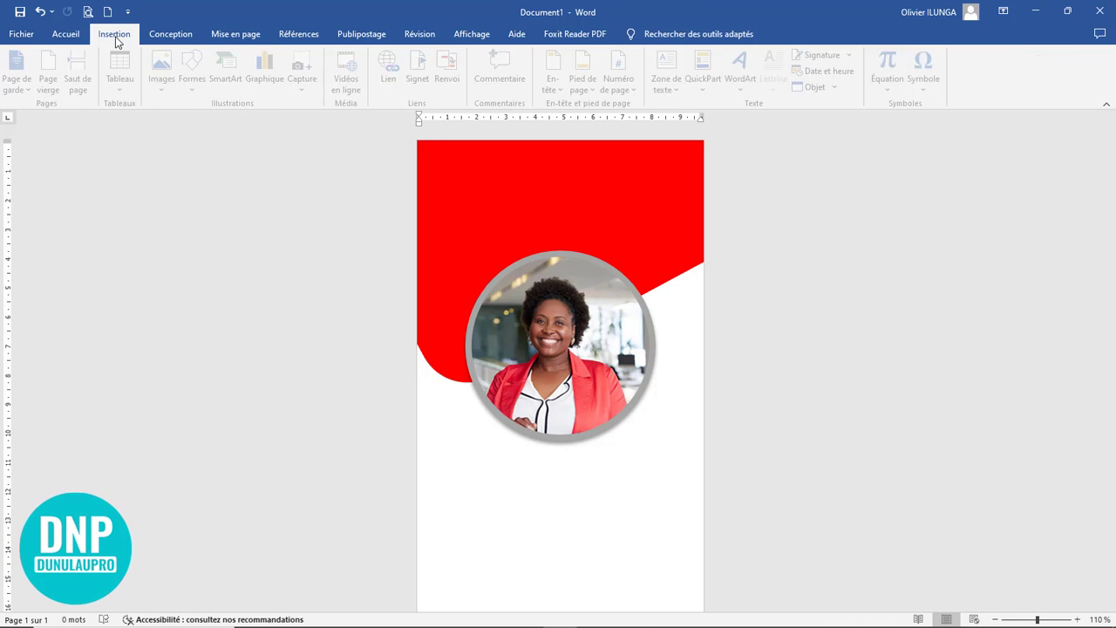
{"action": "left_click", "coordinate": [197, 83]}
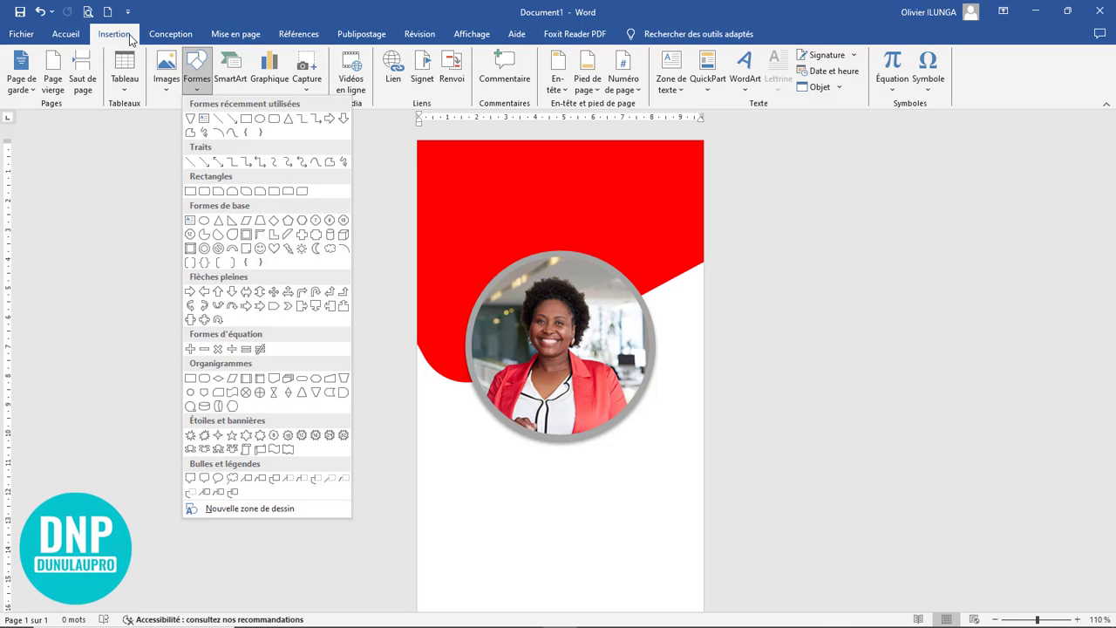
{"action": "left_click", "coordinate": [203, 119]}
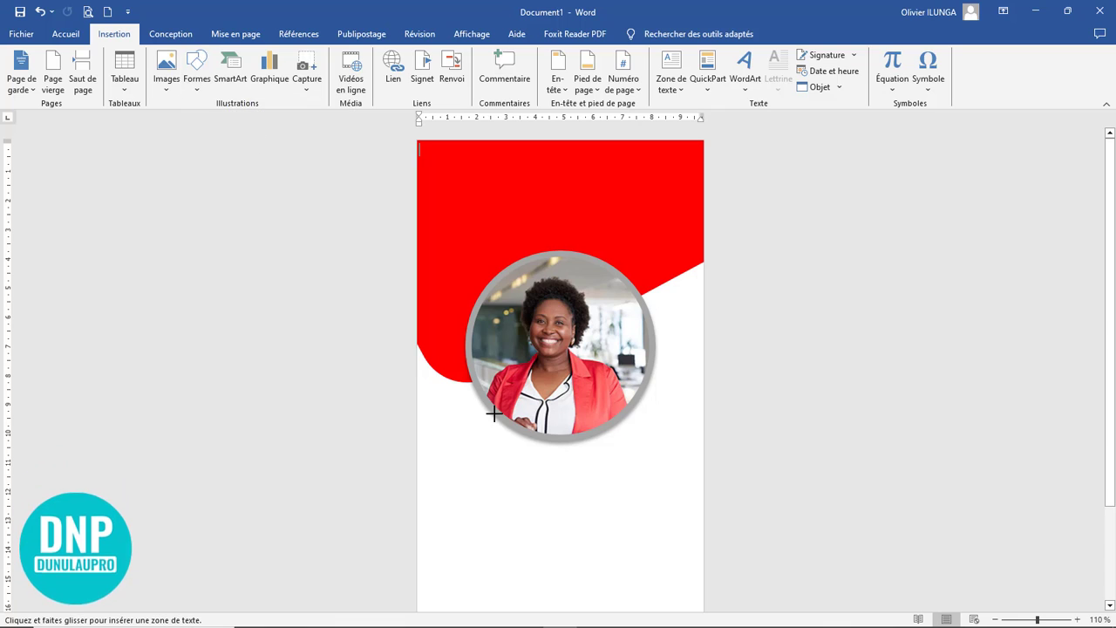
{"action": "left_click_drag", "start_coordinate": [461, 457], "coordinate": [672, 507]}
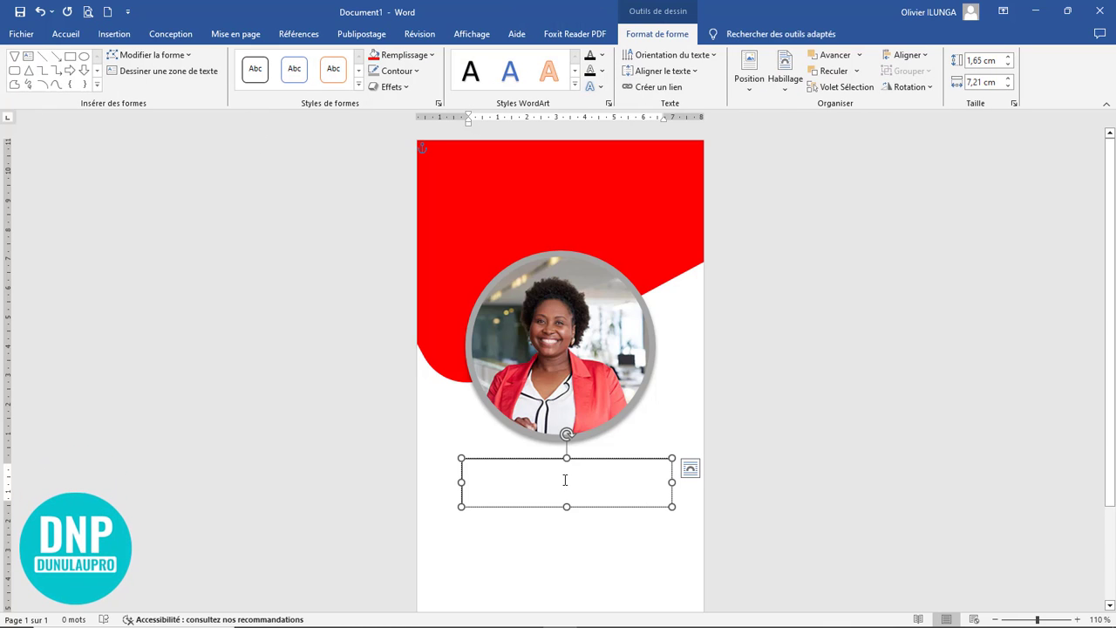
{"action": "type", "text": "digit"}
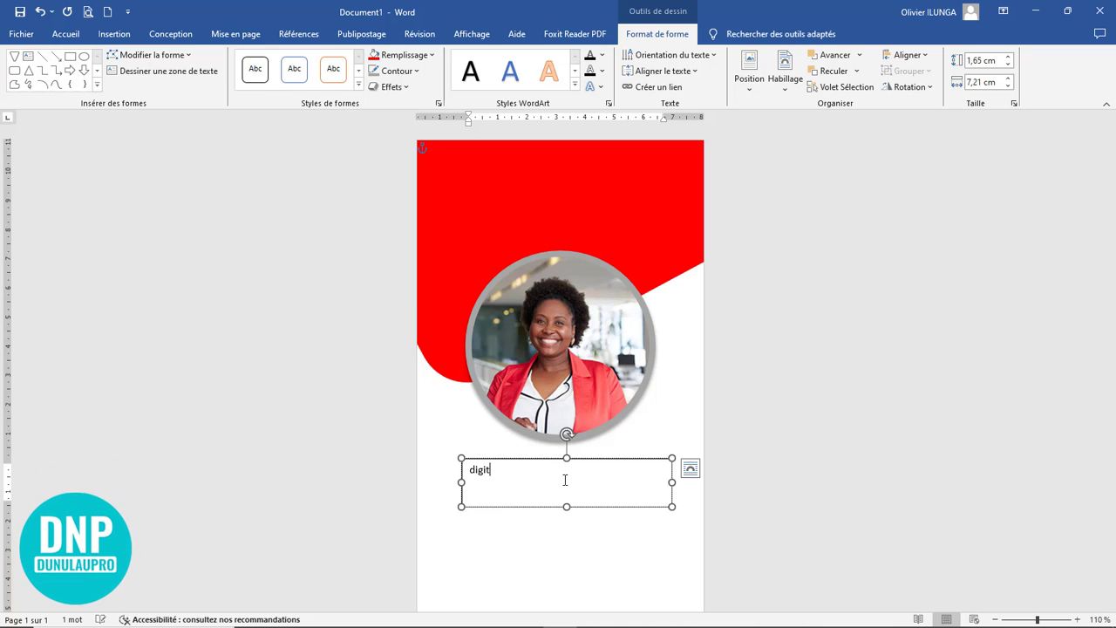
{"action": "type", "text": "al"}
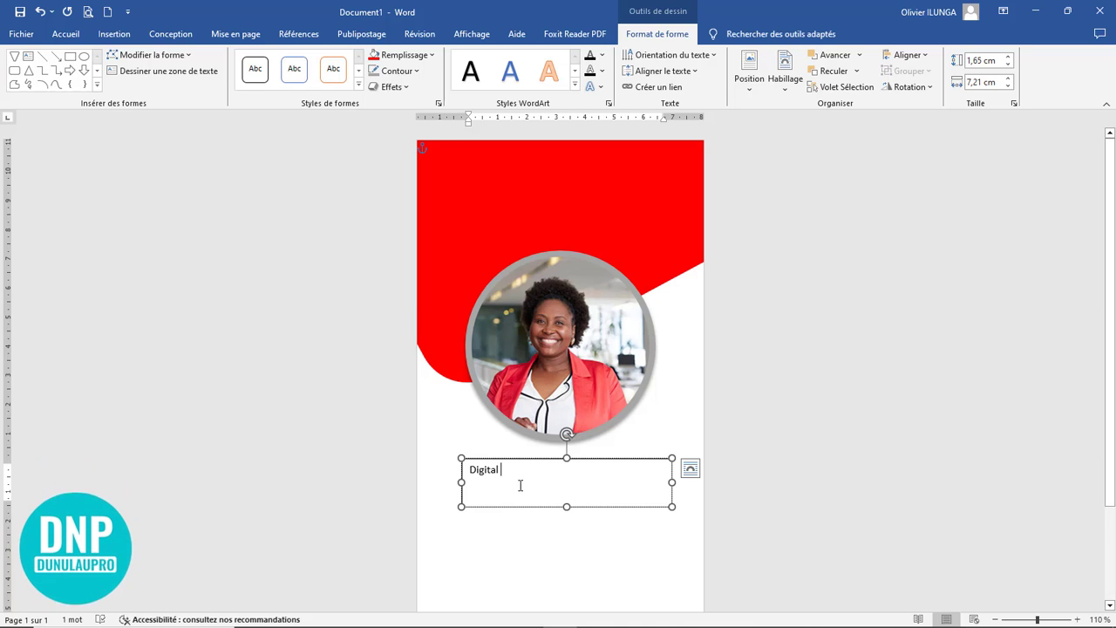
Step: Format the word "Digital" in bold 24 pt Montserrat Black and reduce the text box's height to suit the single line
{"action": "double_click", "coordinate": [521, 485]}
{"action": "left_click_drag", "start_coordinate": [568, 506], "coordinate": [567, 484]}
{"action": "left_click", "coordinate": [65, 35]}
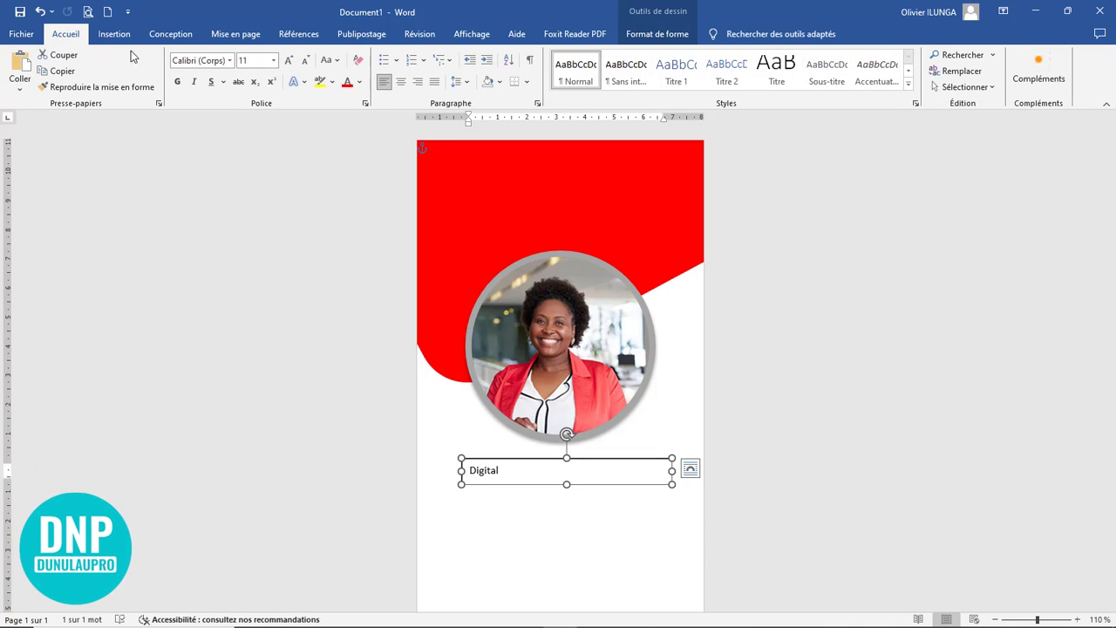
{"action": "left_click", "coordinate": [175, 83]}
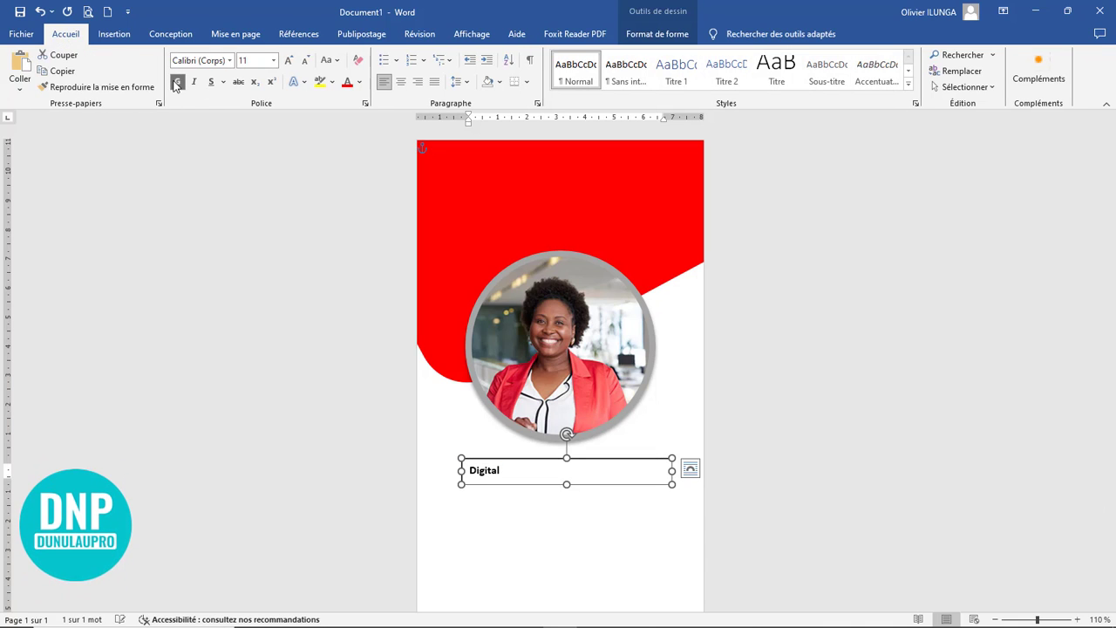
{"action": "left_click", "coordinate": [230, 61]}
{"action": "left_click", "coordinate": [232, 160]}
{"action": "left_click", "coordinate": [288, 61]}
{"action": "left_click", "coordinate": [288, 60]}
{"action": "left_click", "coordinate": [288, 61]}
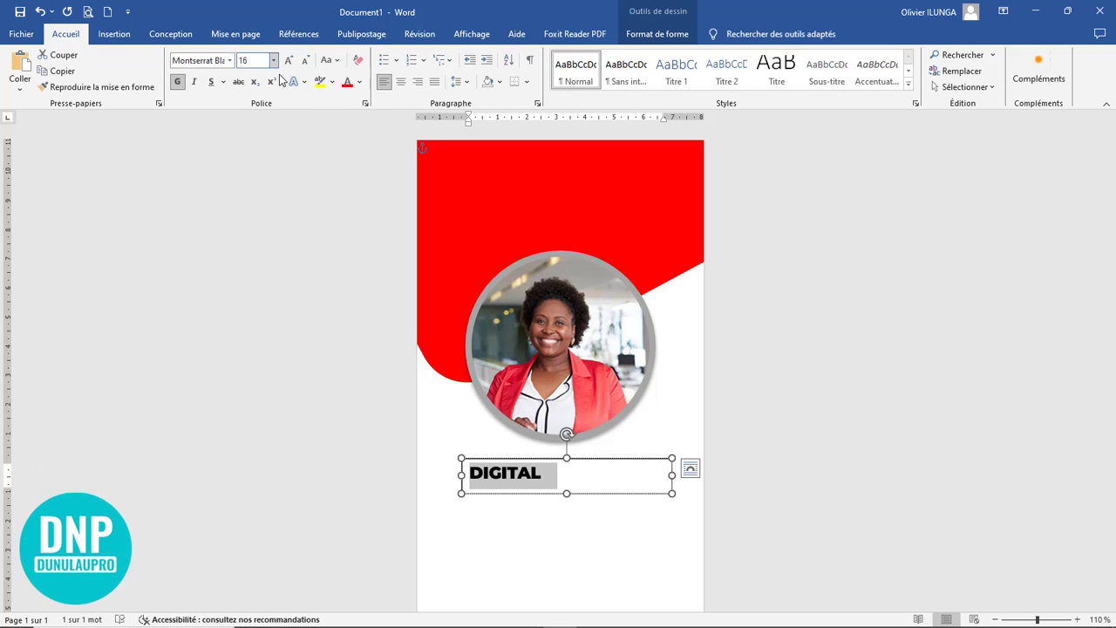
{"action": "left_click", "coordinate": [288, 60]}
{"action": "left_click", "coordinate": [288, 60]}
{"action": "left_click", "coordinate": [288, 60]}
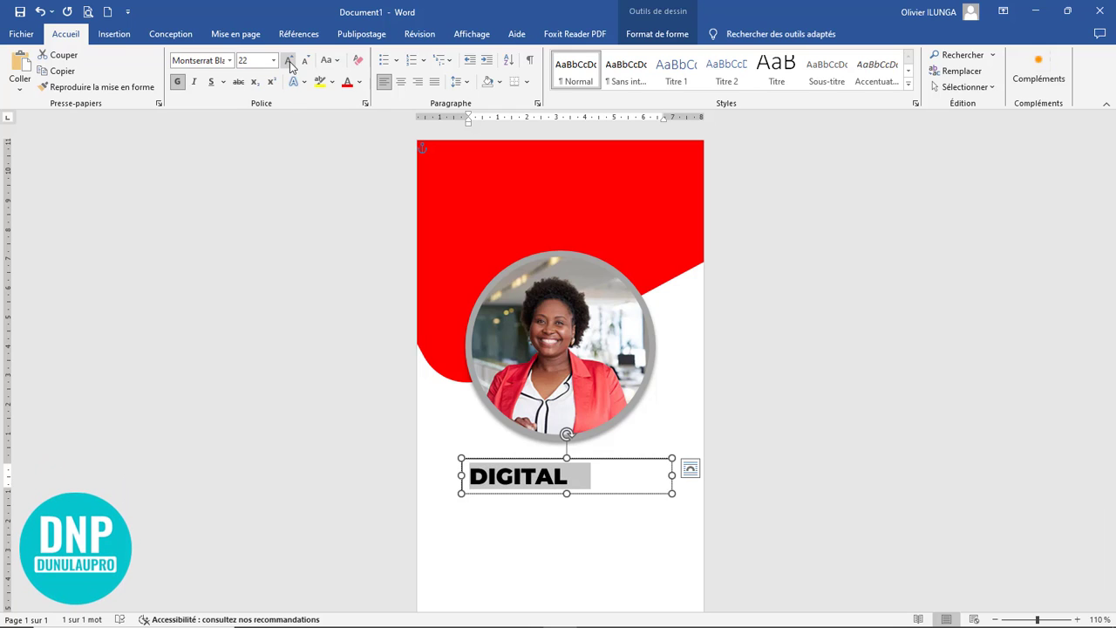
{"action": "left_click", "coordinate": [288, 60]}
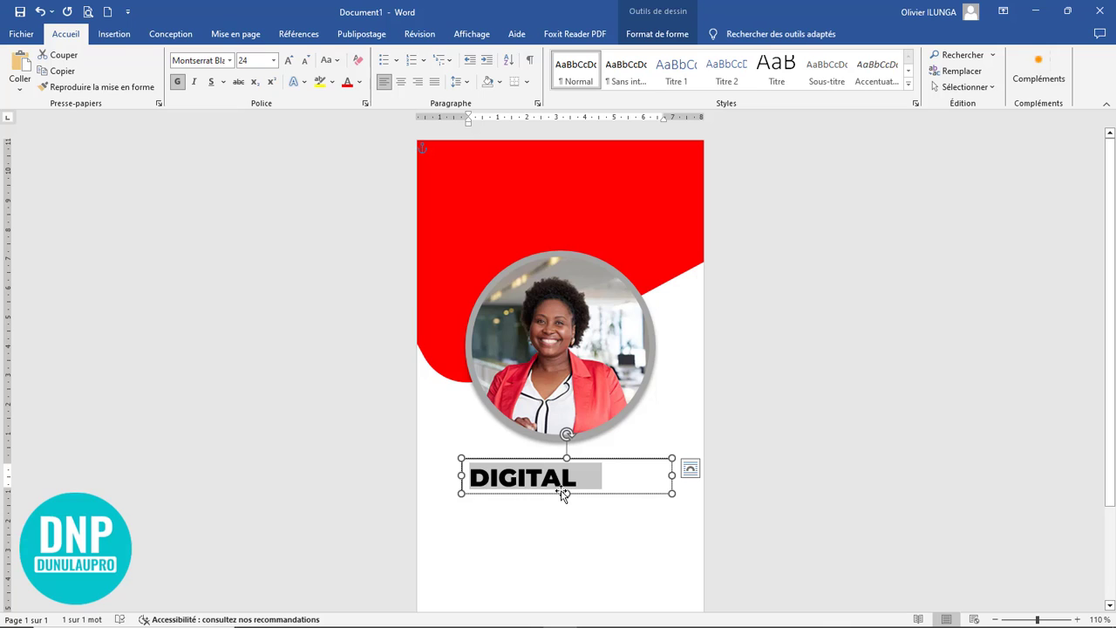
Step: Increase the text box's height slightly and change the word's case to "Digital" with only the first letter capitalised
{"action": "left_click_drag", "start_coordinate": [566, 494], "coordinate": [566, 504]}
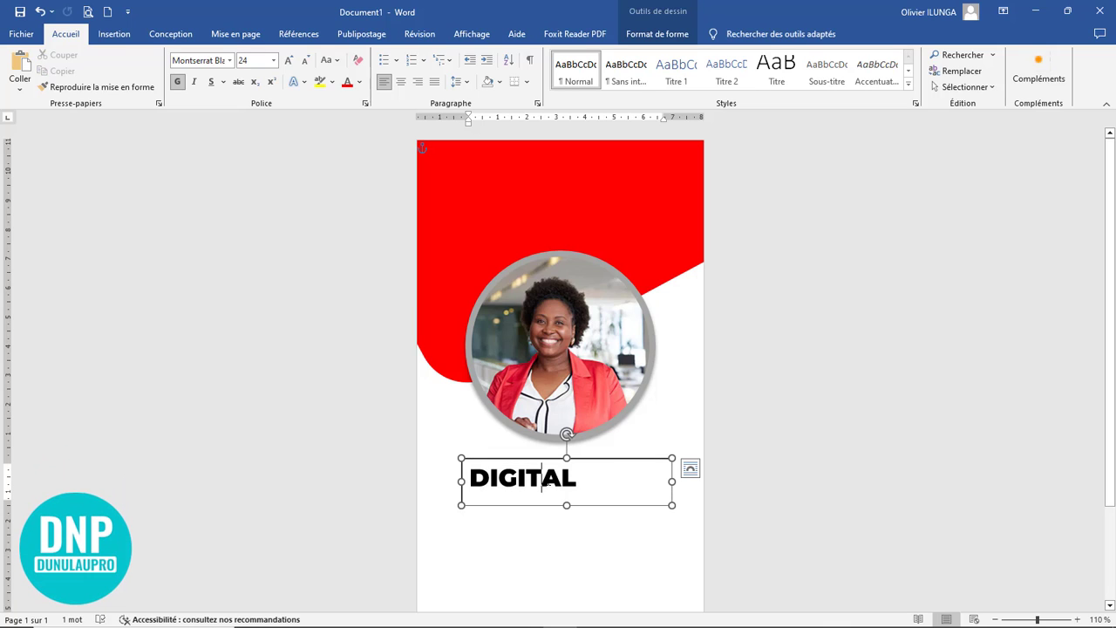
{"action": "left_click", "coordinate": [547, 480]}
{"action": "key", "text": "shift+F3"}
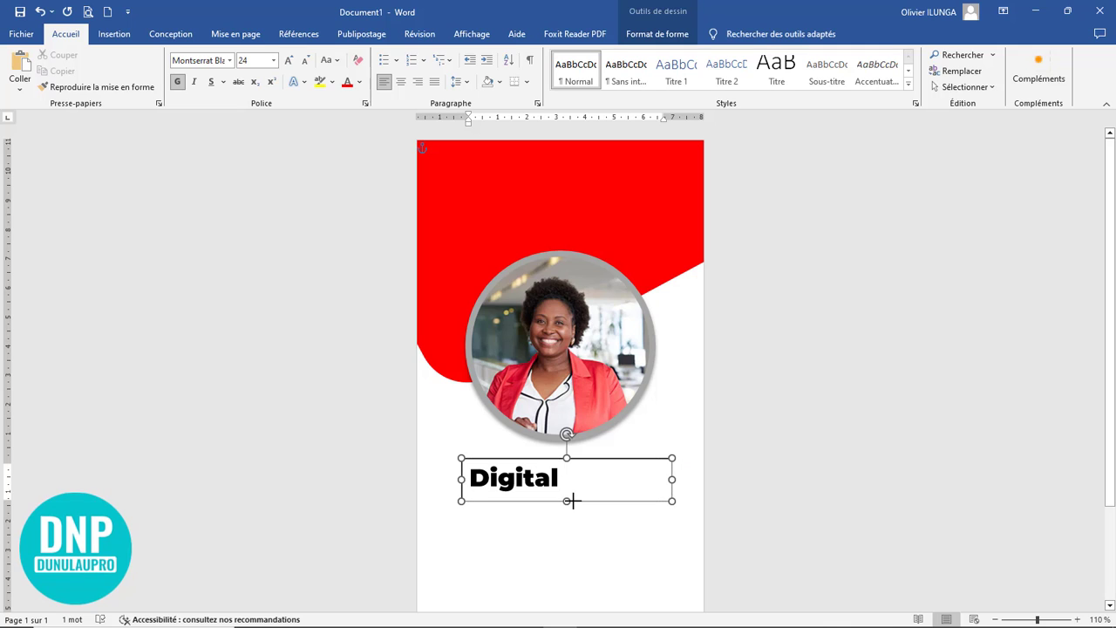
Step: Enlarge the text in the "Digital" text box to 36 pt
{"action": "left_click", "coordinate": [571, 500]}
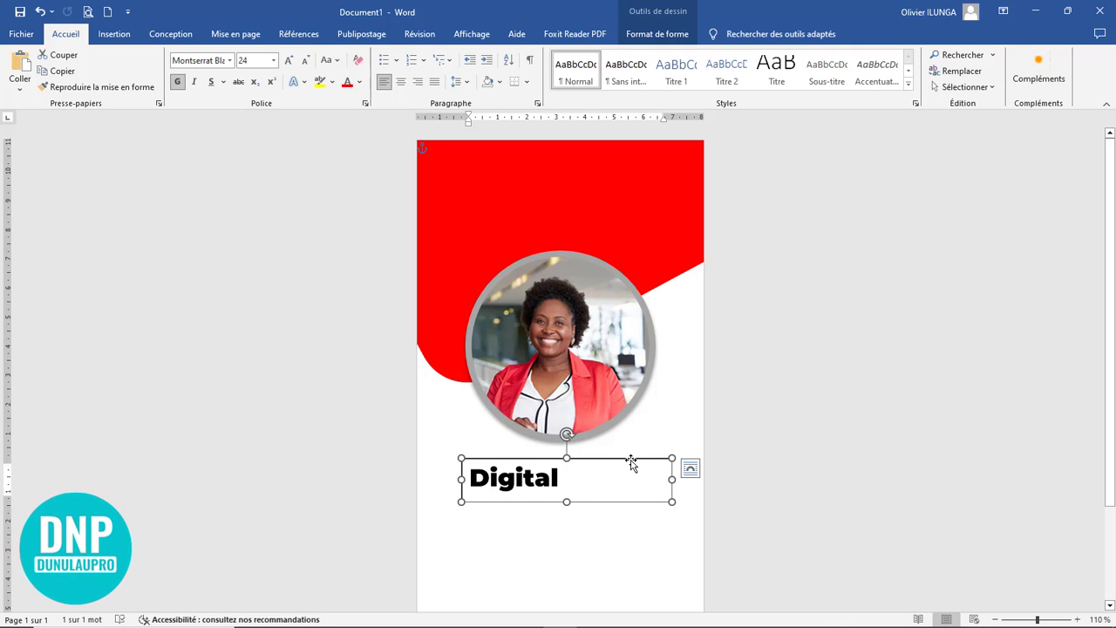
{"action": "left_click", "coordinate": [291, 61]}
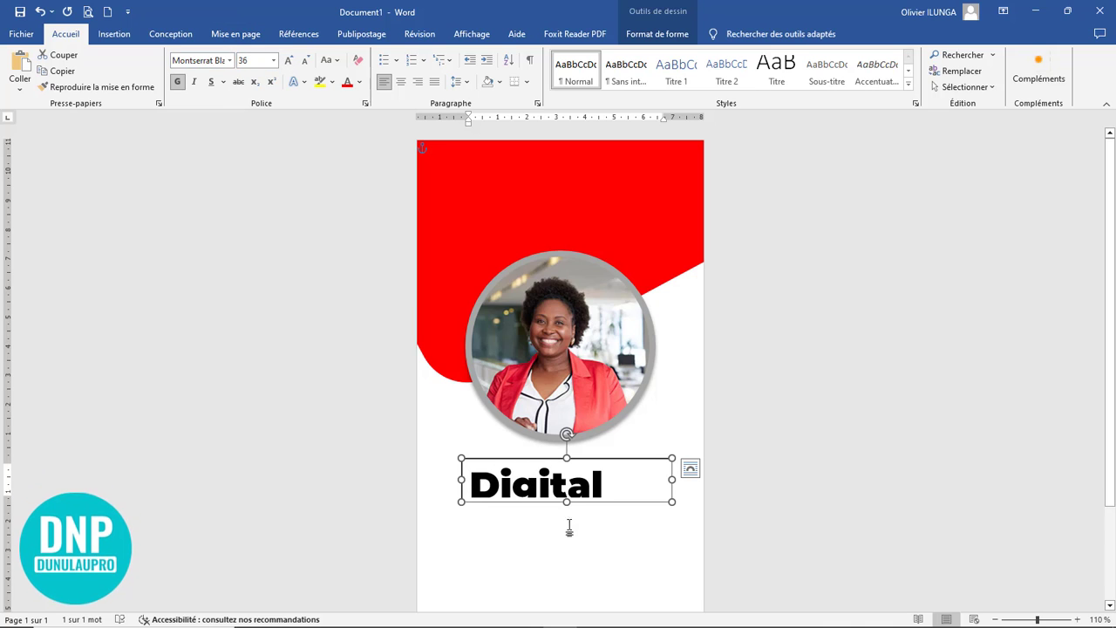
Step: Increase the "Digital" text box's height to about 1,96 cm and place a copy of it directly below, slightly overlapping the original
{"action": "left_click_drag", "start_coordinate": [567, 501], "coordinate": [568, 520]}
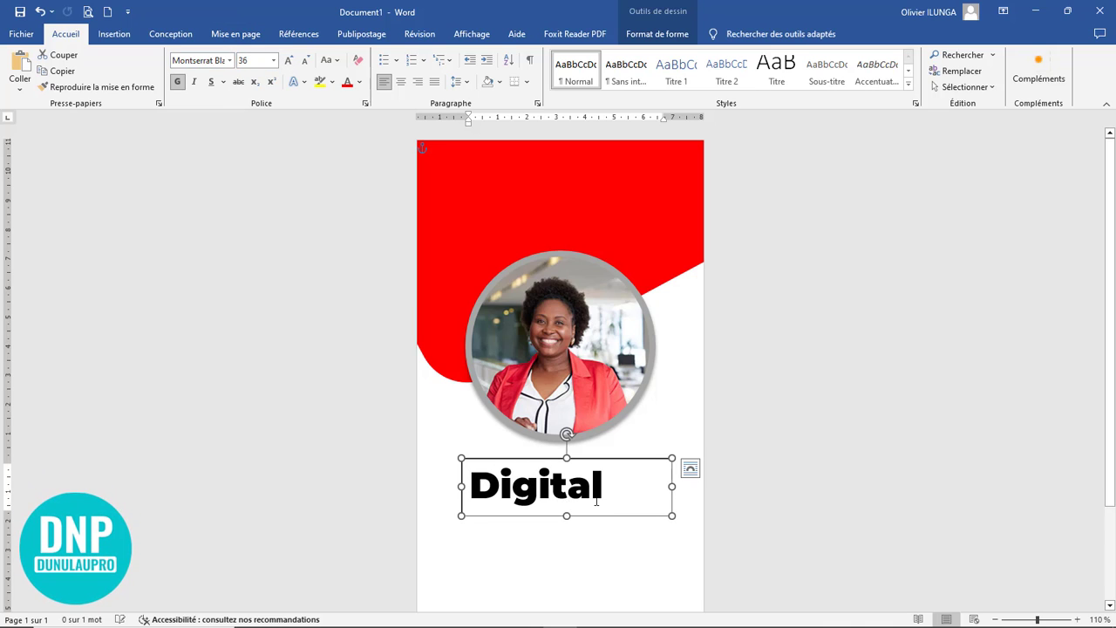
{"action": "left_click_drag", "start_coordinate": [590, 454], "coordinate": [591, 495]}
Step: Remove the fill and the outline from the upper "Digital" text box
{"action": "left_click", "coordinate": [595, 461]}
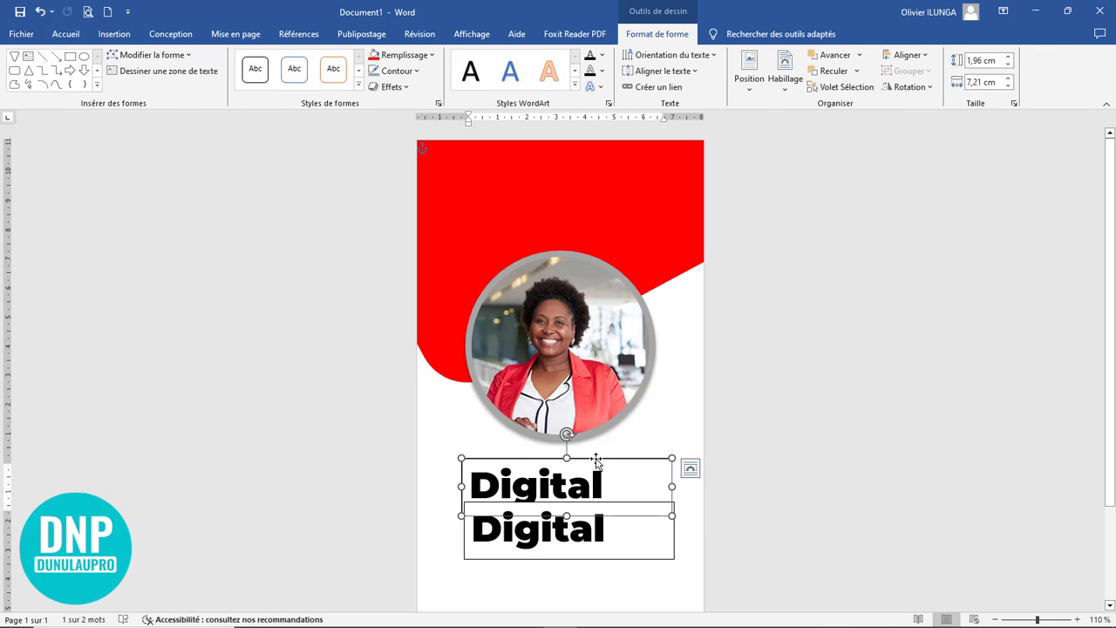
{"action": "left_click", "coordinate": [403, 55]}
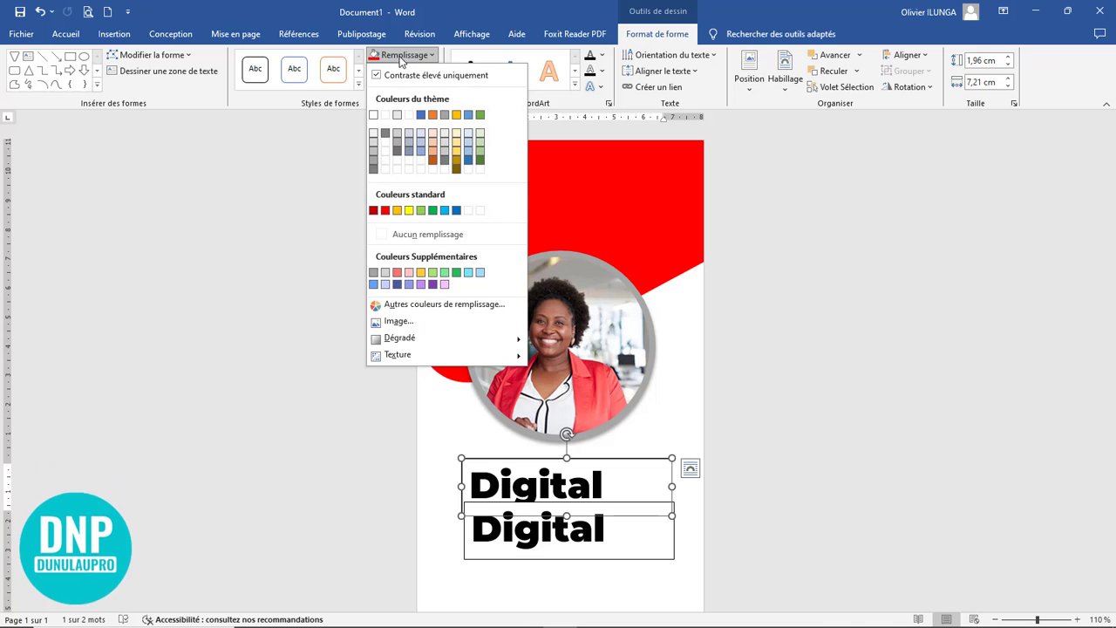
{"action": "left_click", "coordinate": [402, 55]}
{"action": "left_click", "coordinate": [403, 54]}
{"action": "left_click", "coordinate": [427, 233]}
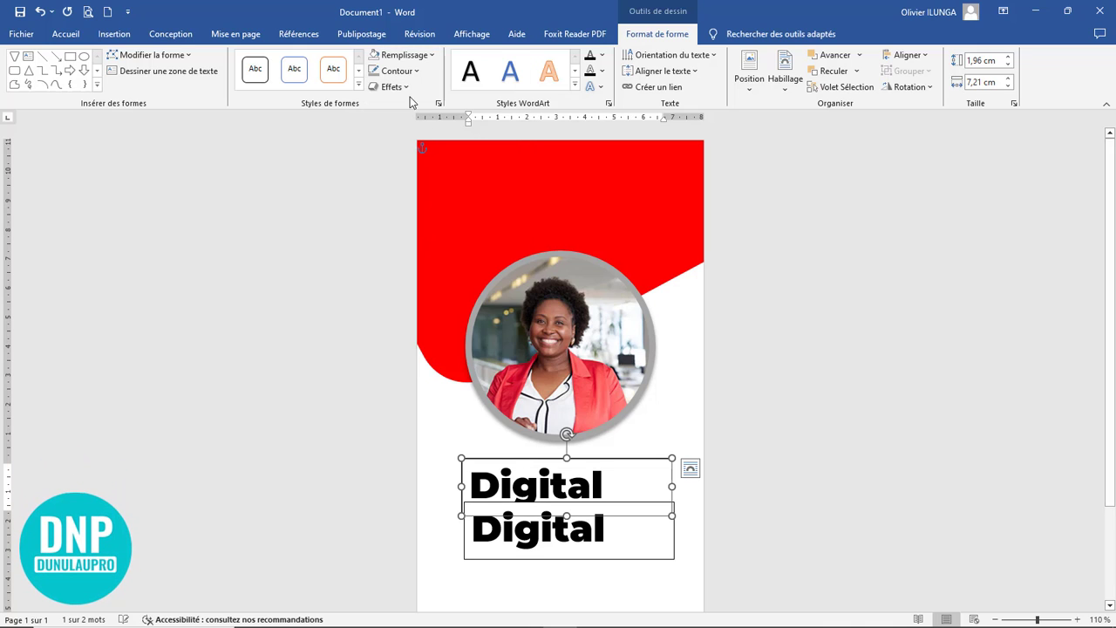
{"action": "left_click", "coordinate": [404, 76]}
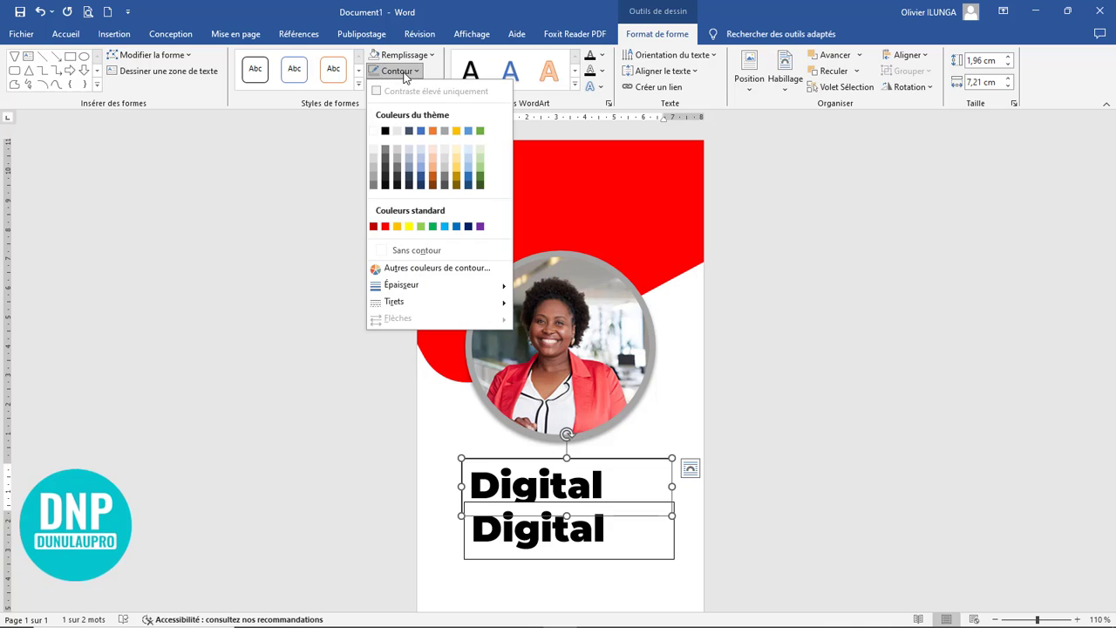
{"action": "left_click", "coordinate": [419, 252]}
Step: Remove the fill and the outline from the lower copy of the "Digital" text box
{"action": "left_click", "coordinate": [621, 503]}
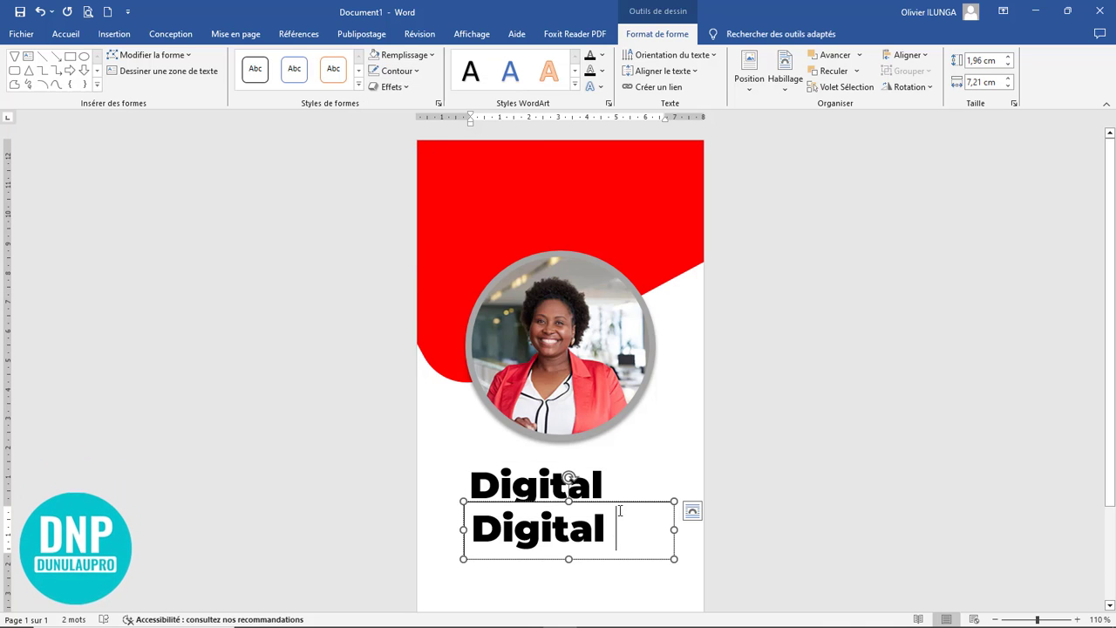
{"action": "left_click", "coordinate": [402, 55]}
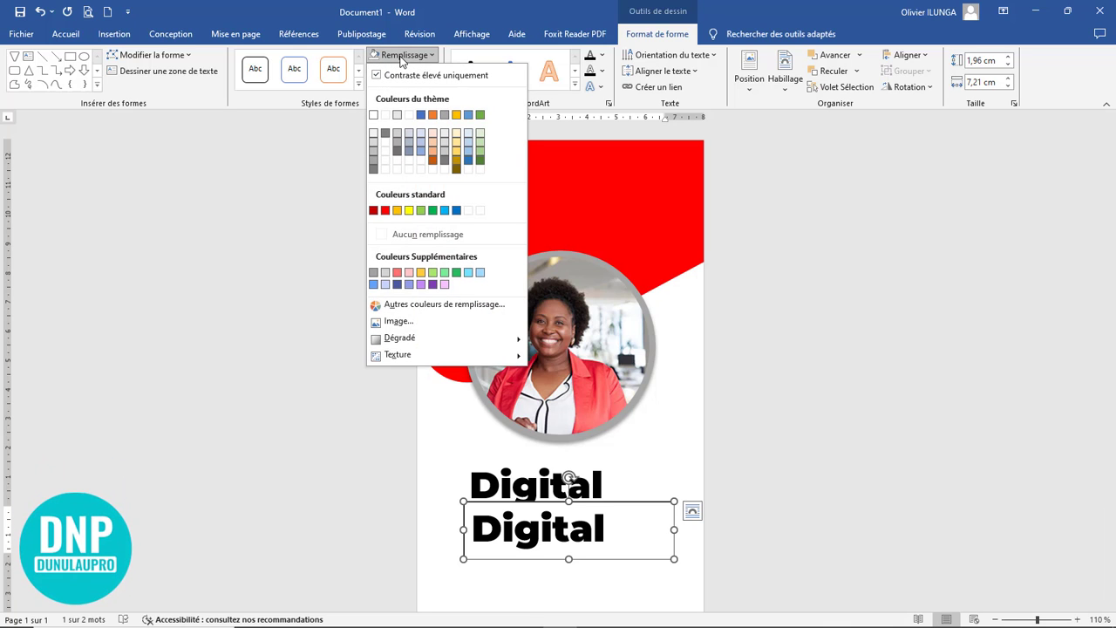
{"action": "left_click", "coordinate": [425, 238]}
{"action": "left_click", "coordinate": [397, 71]}
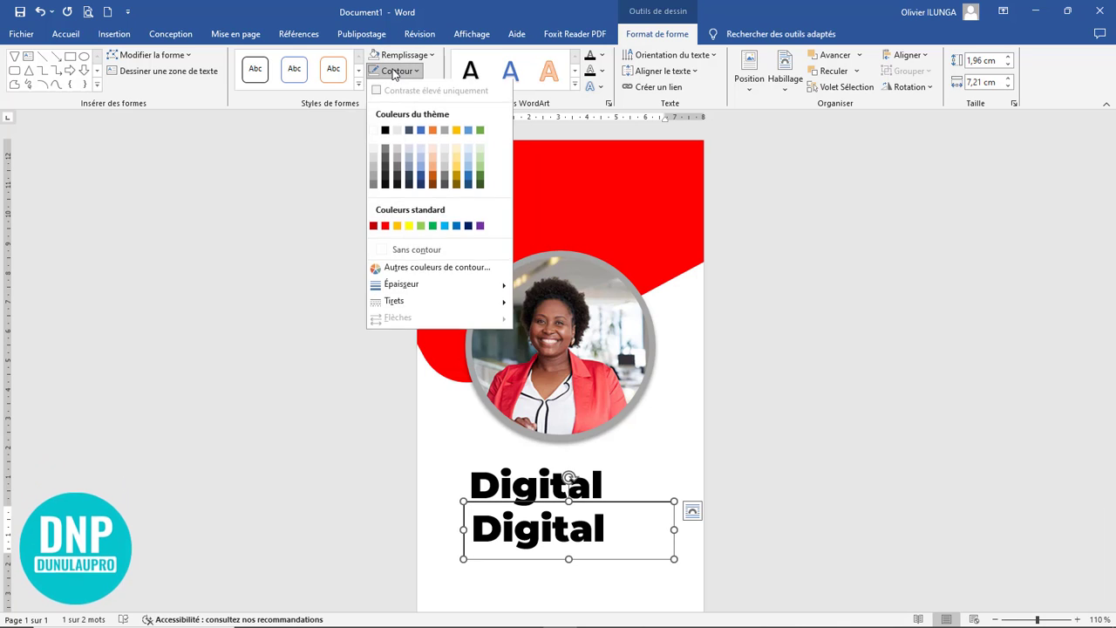
{"action": "left_click", "coordinate": [427, 250]}
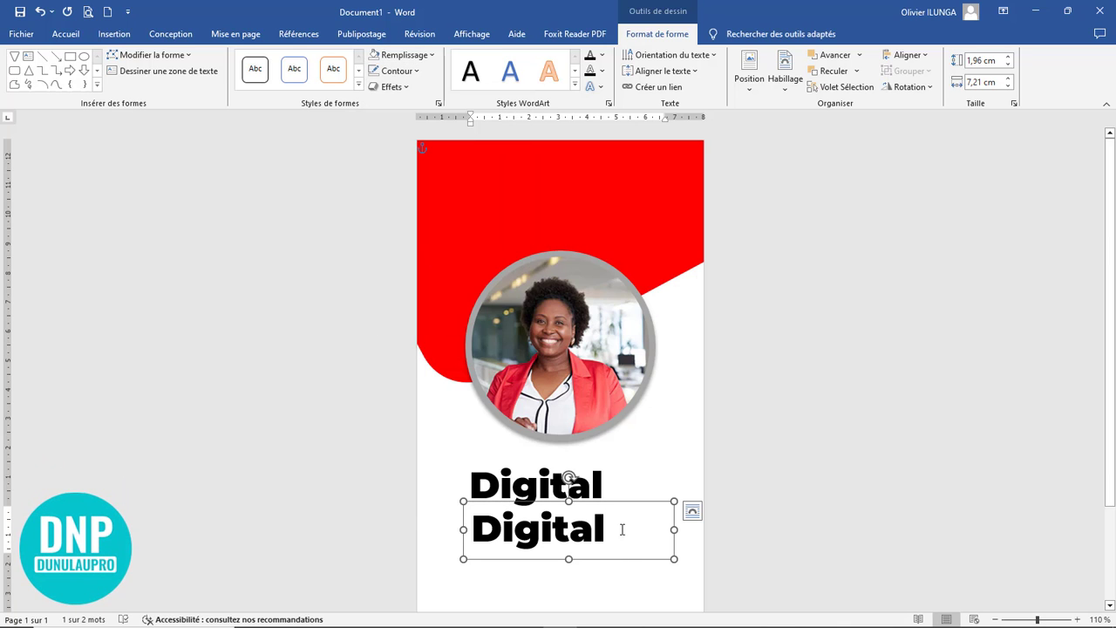
Step: Replace the text in the lower copy with "Business" and set its font to Montserrat Medium
{"action": "left_click_drag", "start_coordinate": [622, 529], "coordinate": [418, 511]}
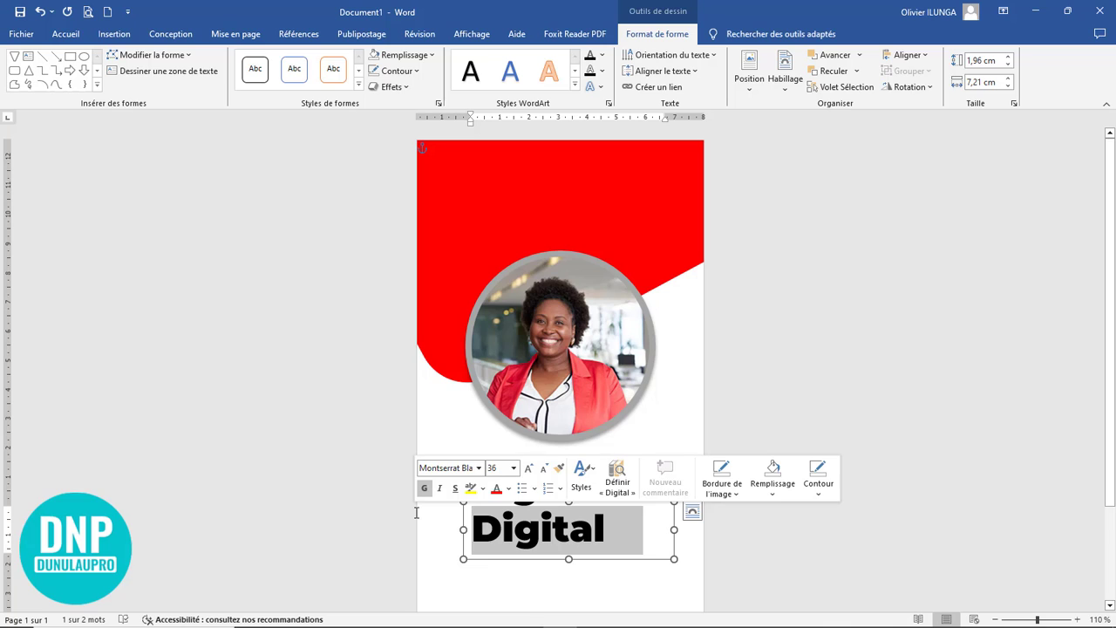
{"action": "type", "text": "Business"}
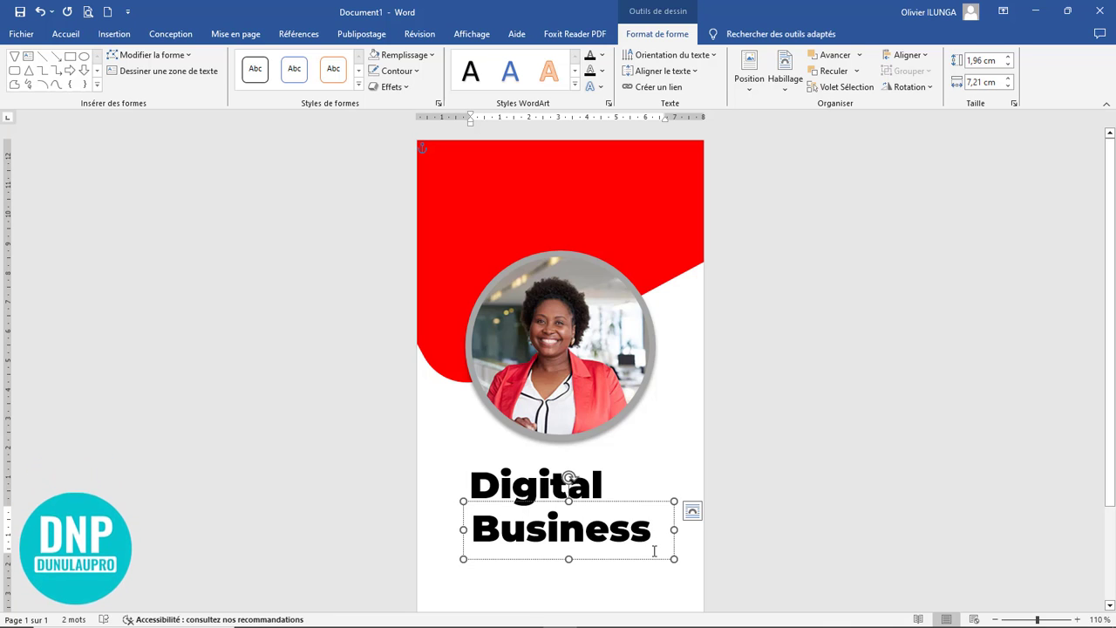
{"action": "left_click_drag", "start_coordinate": [651, 530], "coordinate": [439, 528]}
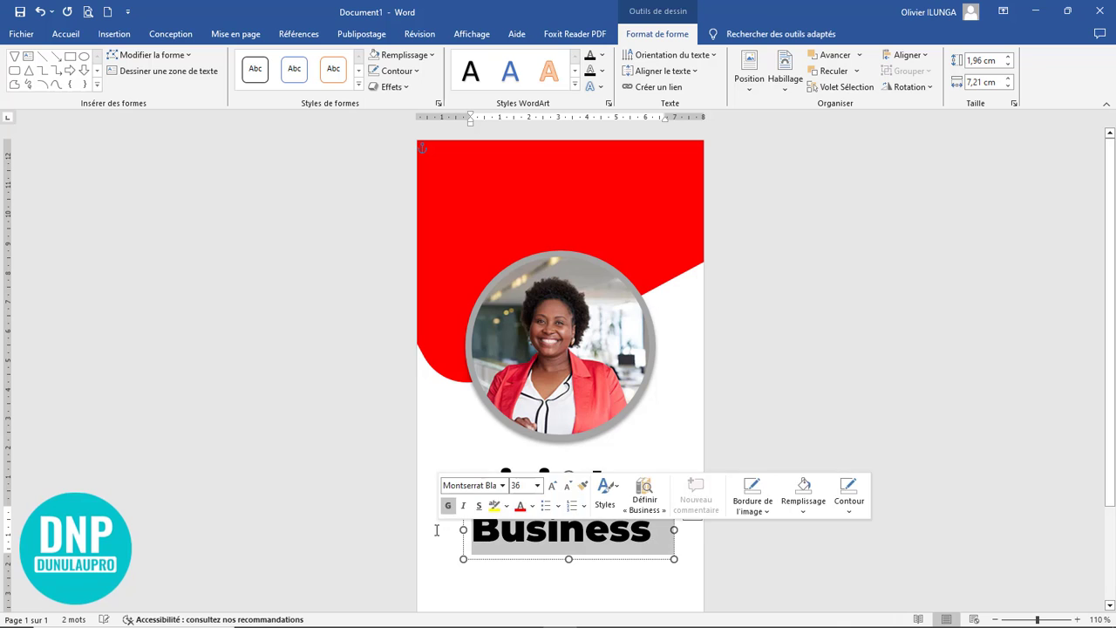
{"action": "left_click", "coordinate": [66, 34]}
{"action": "left_click", "coordinate": [229, 60]}
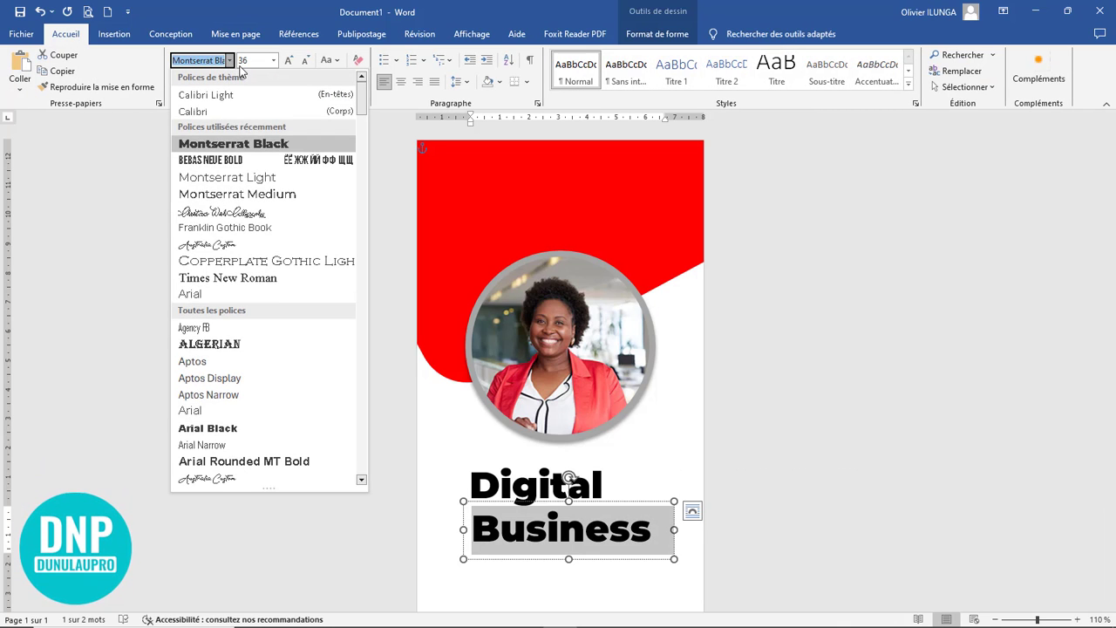
{"action": "left_click", "coordinate": [214, 192]}
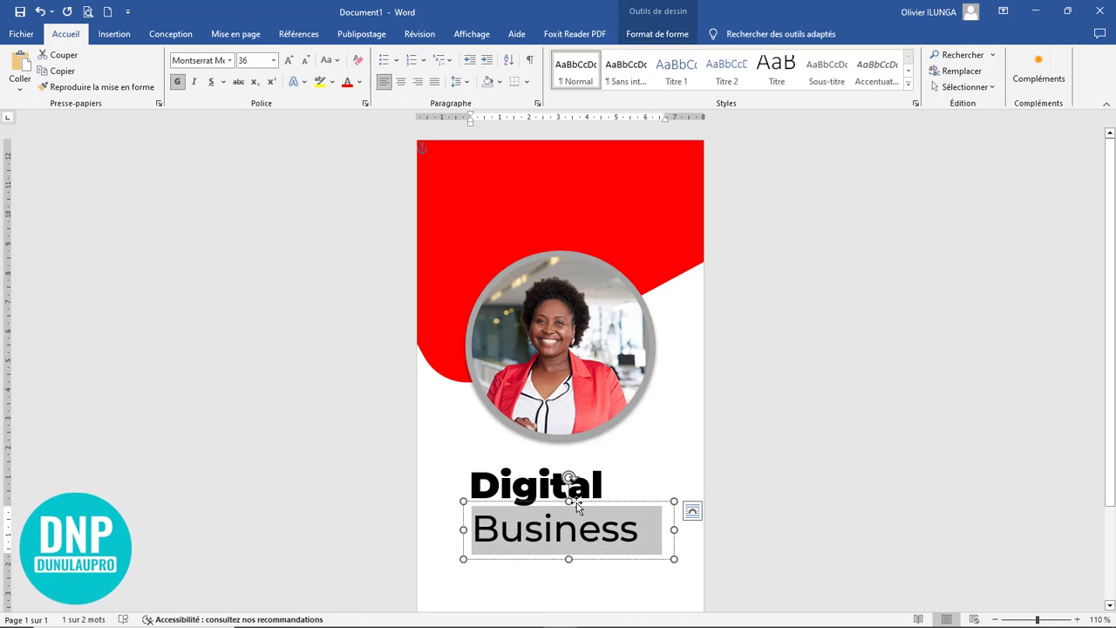
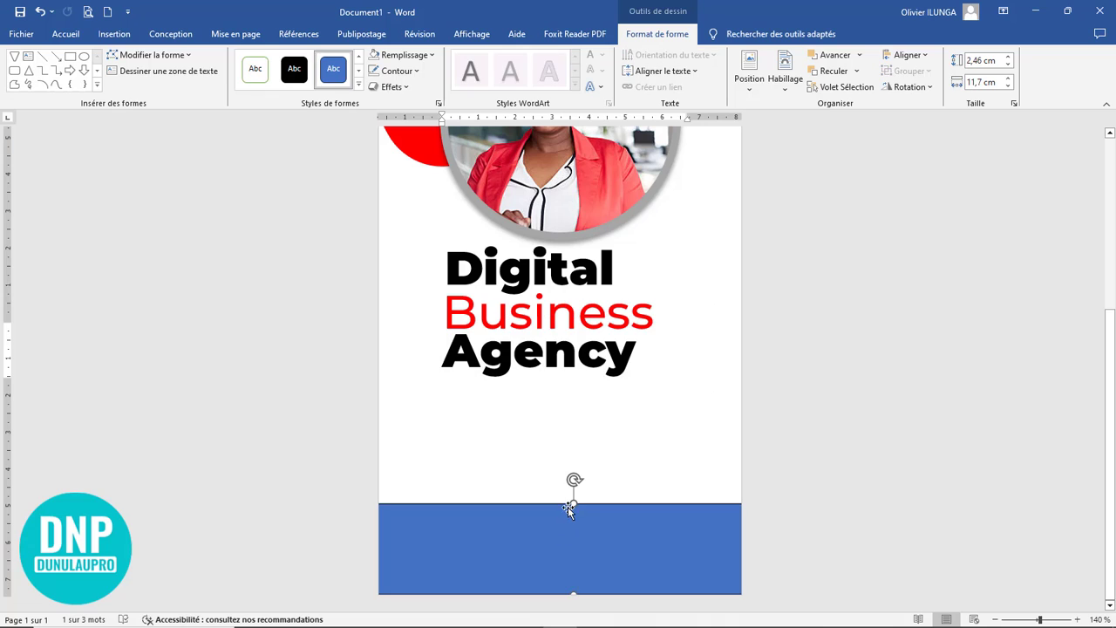
Step: Reduce the footer rectangle's height to about 2,03 cm from its upper edge and fill it with standard red
{"action": "left_click_drag", "start_coordinate": [573, 504], "coordinate": [579, 519]}
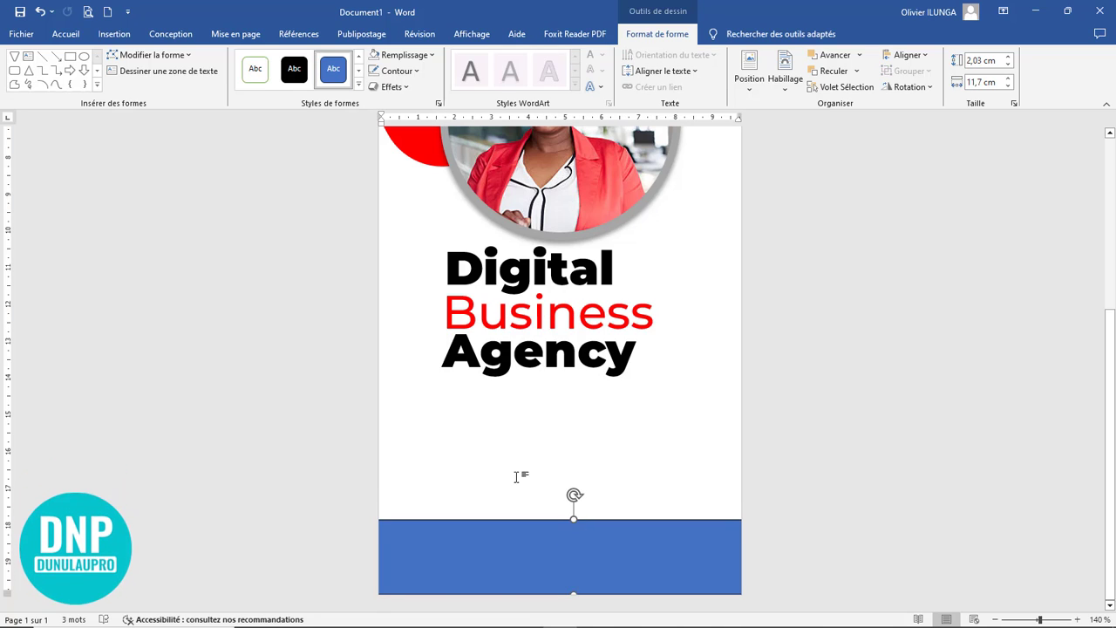
{"action": "left_click", "coordinate": [407, 58]}
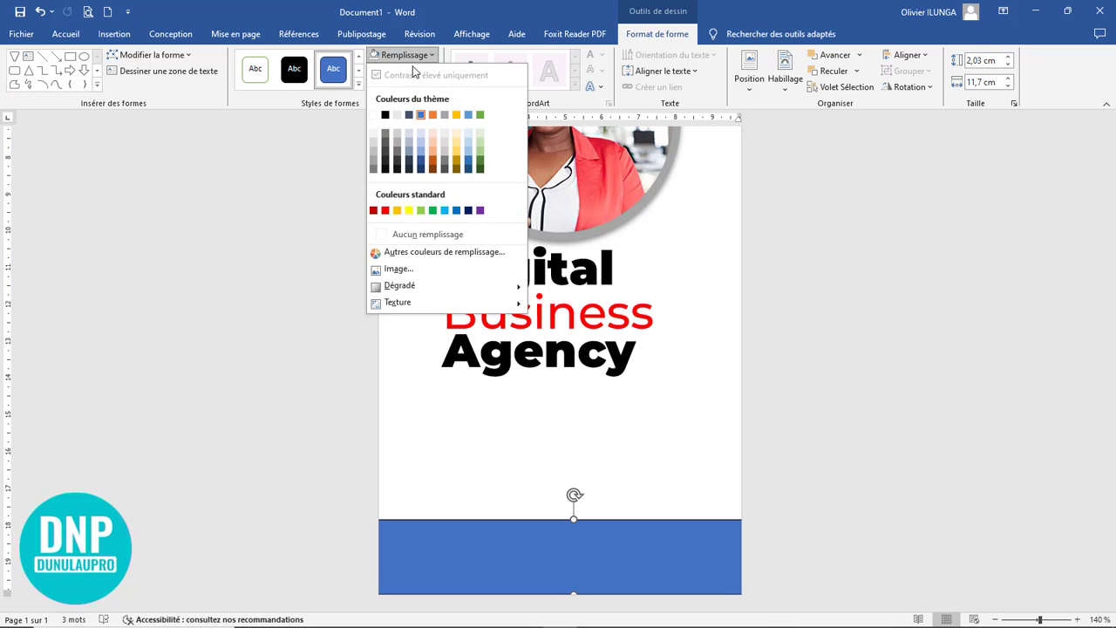
{"action": "left_click", "coordinate": [386, 211]}
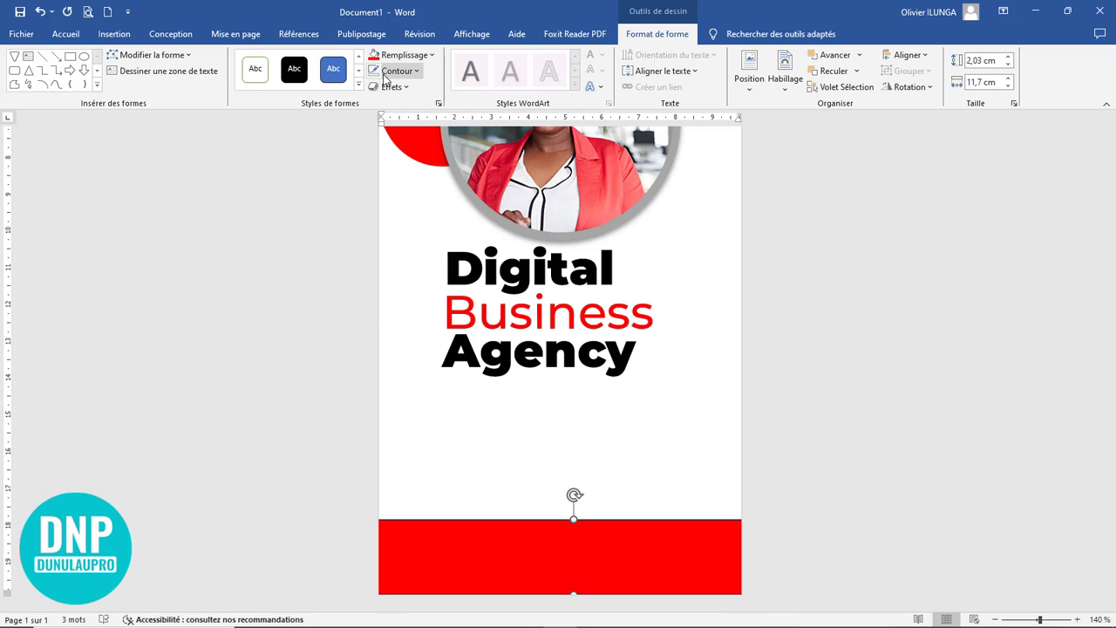
{"action": "scroll", "coordinate": [732, 471], "scroll_direction": "down", "scroll_amount": 6}
{"action": "left_click", "coordinate": [762, 456]}
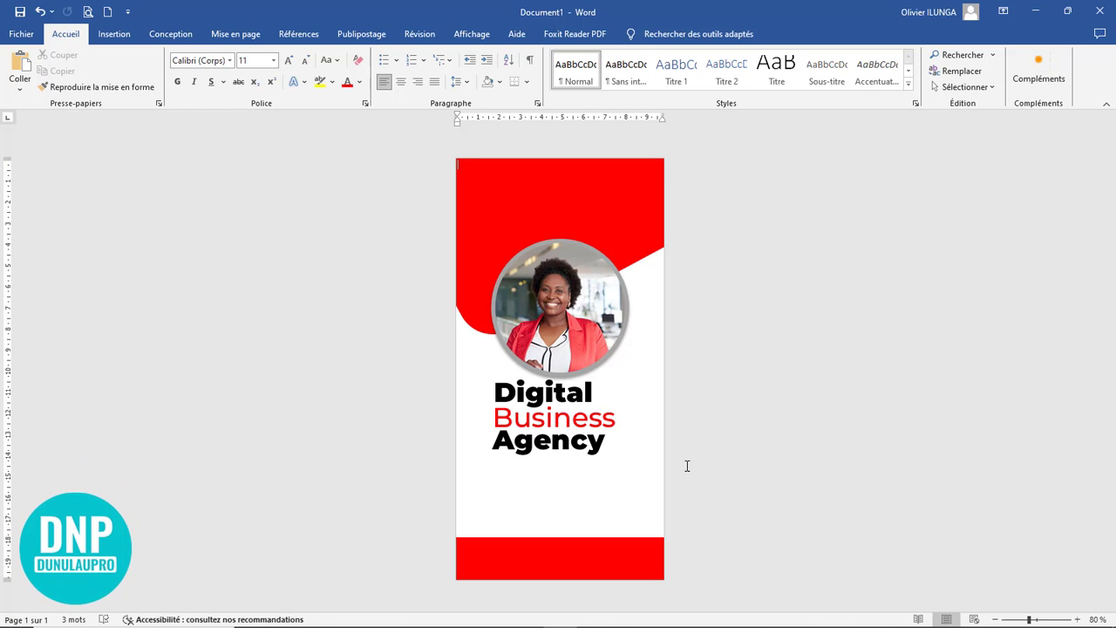
Step: Add a text box about 8,05 cm wide and 1,42 cm high directly below "Agency", starting at the title's left edge
{"action": "scroll", "coordinate": [572, 486], "scroll_direction": "up", "scroll_amount": 5, "text": "ctrl"}
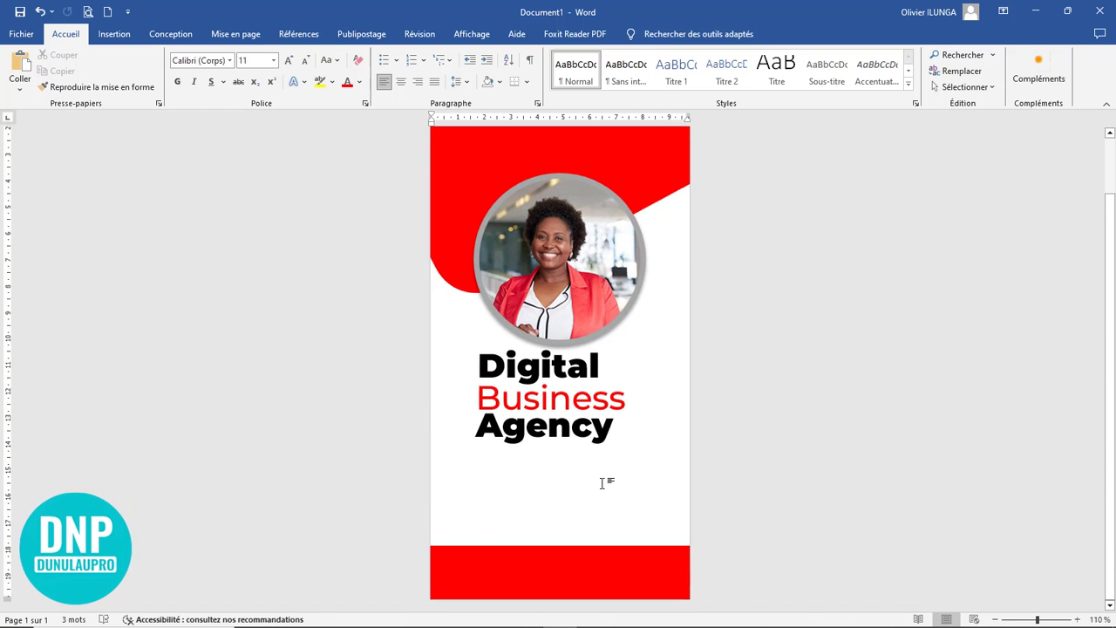
{"action": "scroll", "coordinate": [469, 402], "scroll_direction": "down", "scroll_amount": 2}
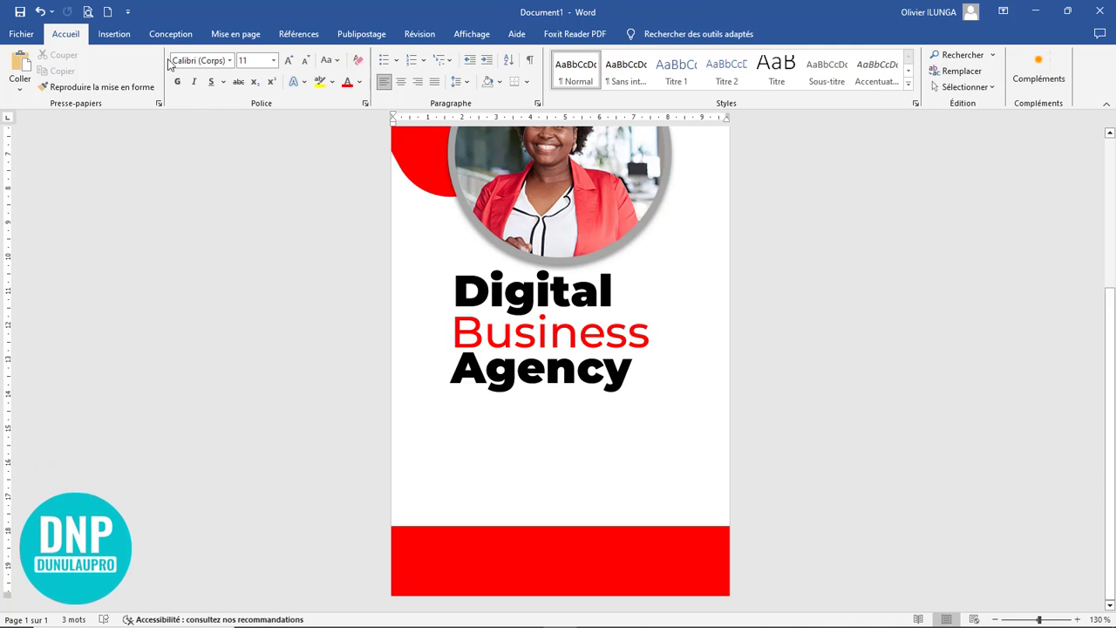
{"action": "left_click", "coordinate": [114, 33]}
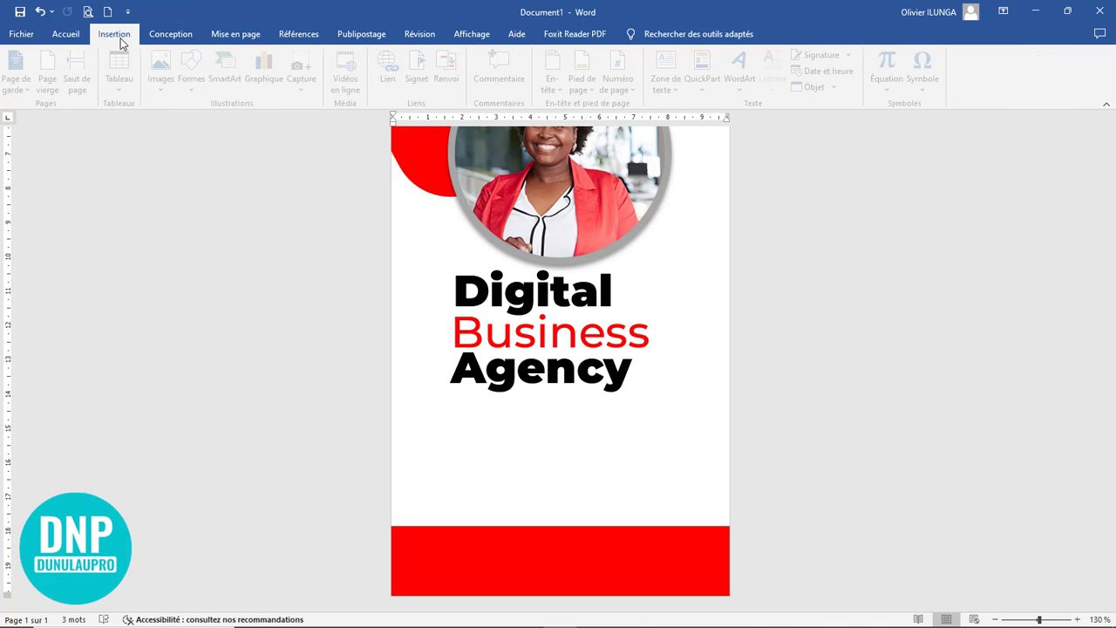
{"action": "left_click", "coordinate": [188, 94]}
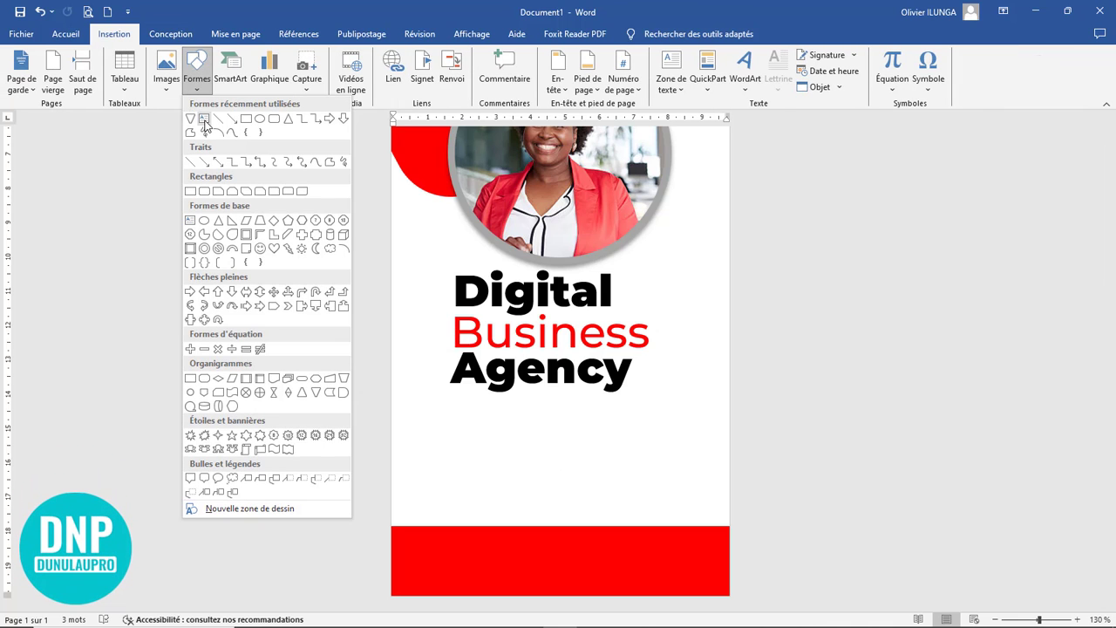
{"action": "left_click", "coordinate": [204, 119]}
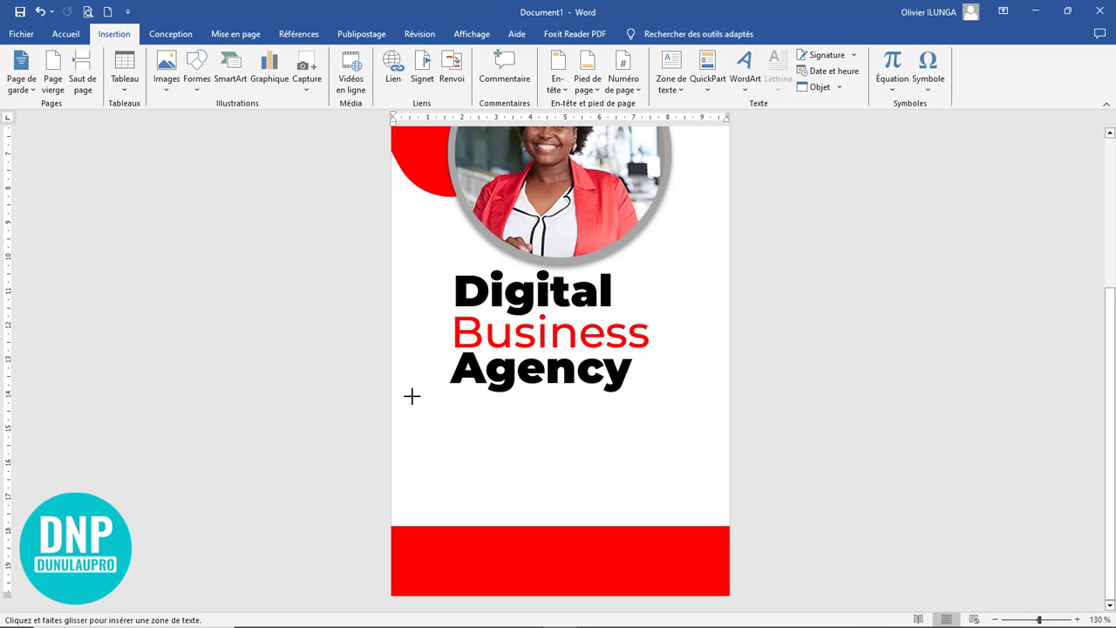
{"action": "left_click_drag", "start_coordinate": [400, 388], "coordinate": [641, 447]}
{"action": "left_click_drag", "start_coordinate": [726, 431], "coordinate": [727, 447]}
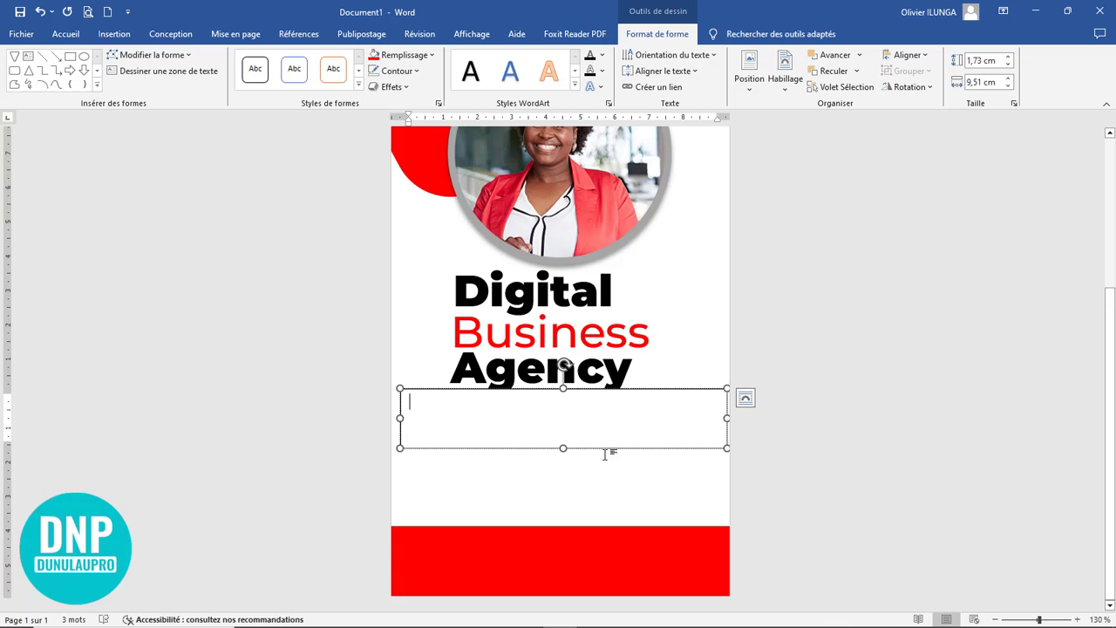
{"action": "left_click_drag", "start_coordinate": [563, 448], "coordinate": [564, 436]}
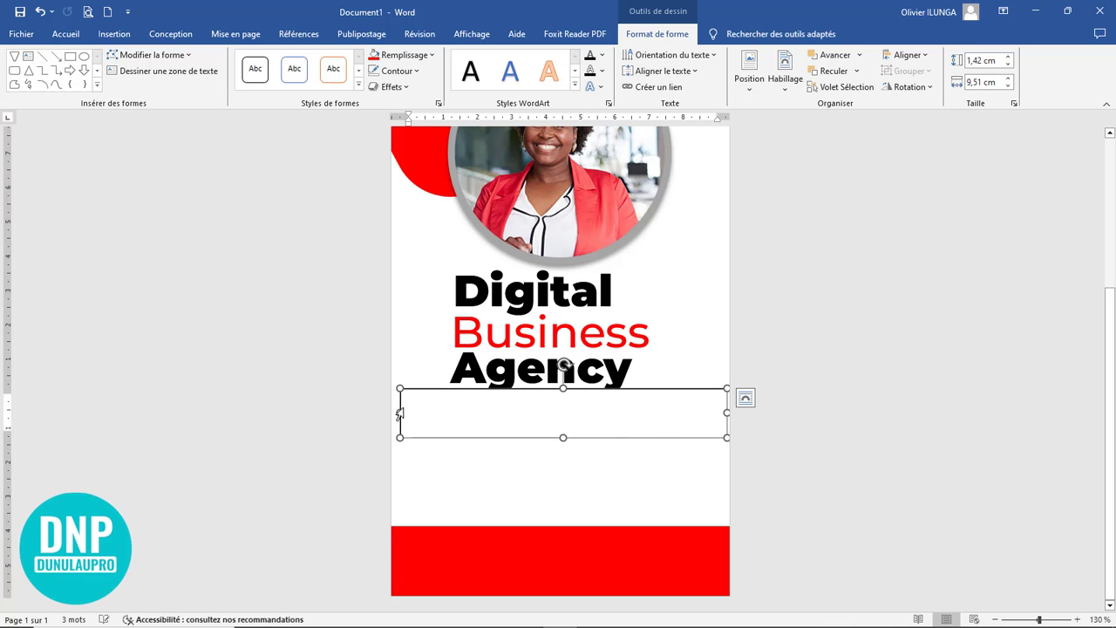
{"action": "left_click_drag", "start_coordinate": [400, 413], "coordinate": [450, 412]}
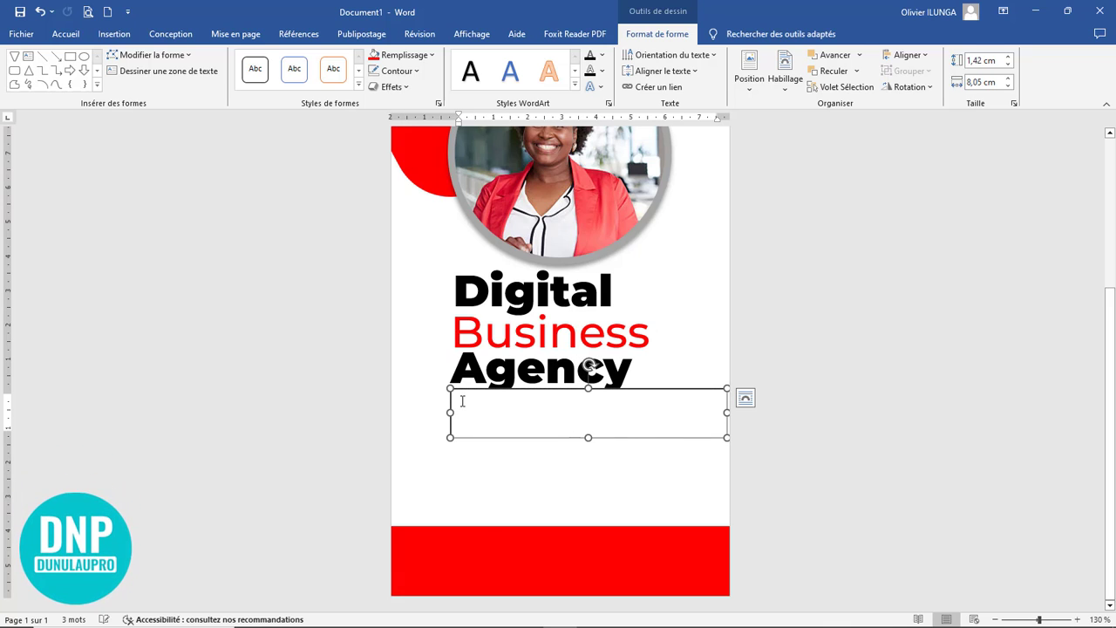
Step: Fill the new text box with Lorem ipsum placeholder text using the =lorem( function
{"action": "type", "text": "="}
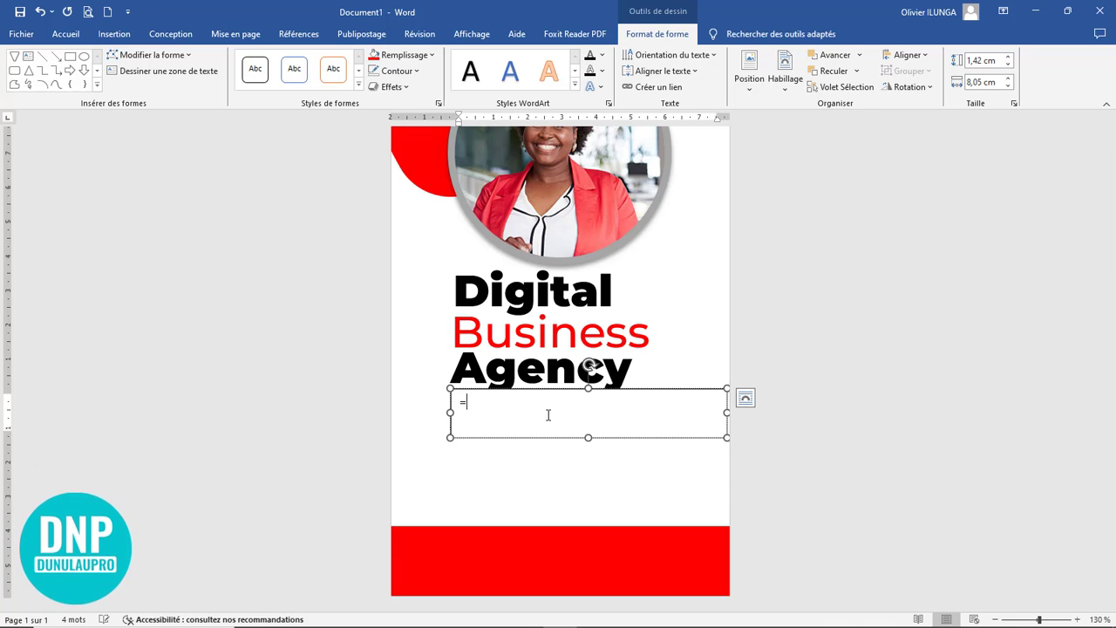
{"action": "type", "text": "lorem"}
{"action": "type", "text": "("}
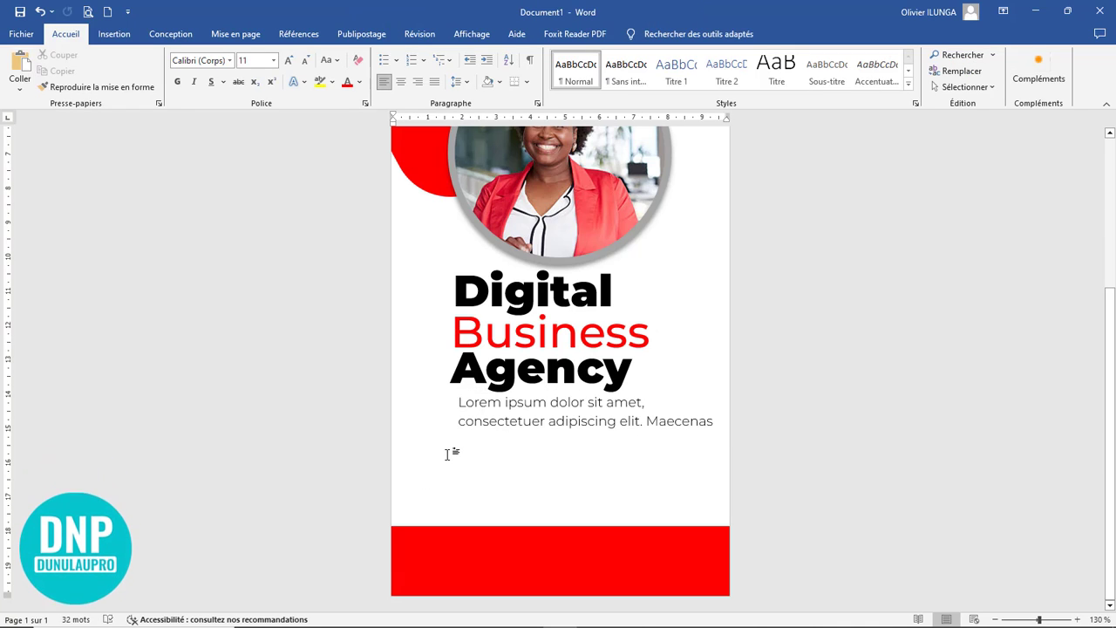
Step: Draw a horizontal line about 9 cm long just below the Lorem ipsum text
{"action": "left_click", "coordinate": [114, 34]}
{"action": "left_click", "coordinate": [197, 83]}
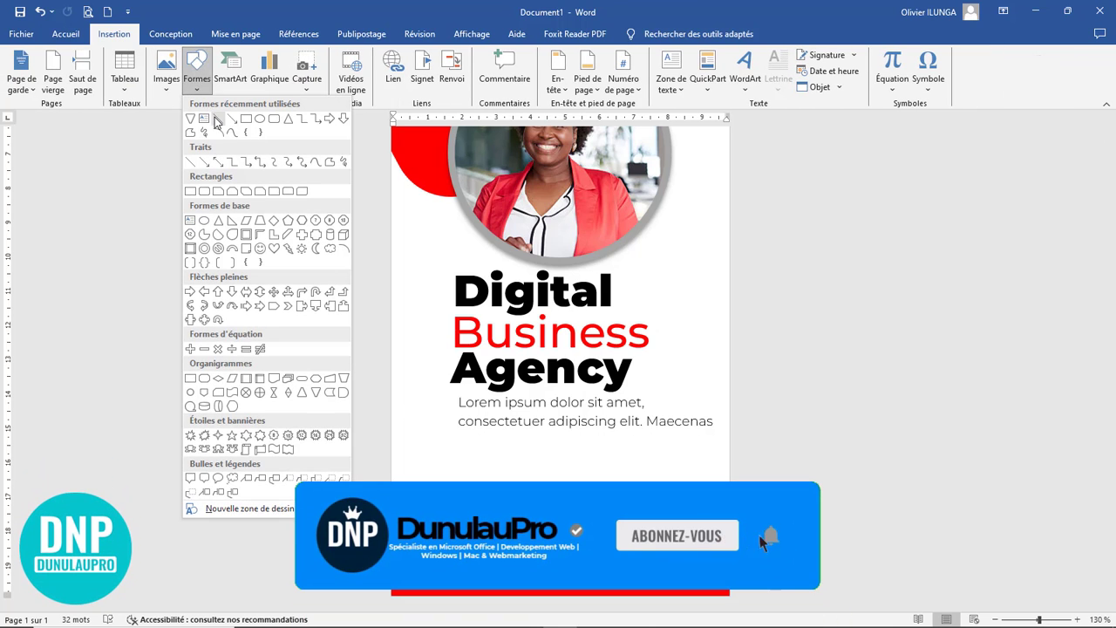
{"action": "left_click", "coordinate": [215, 118]}
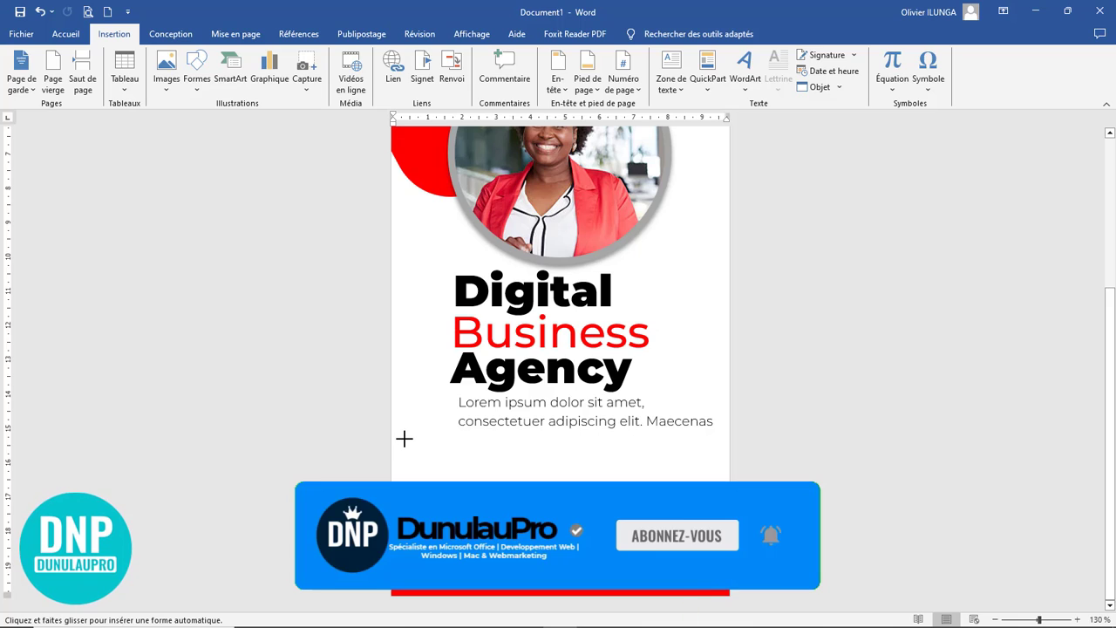
{"action": "left_click_drag", "start_coordinate": [404, 439], "coordinate": [606, 437]}
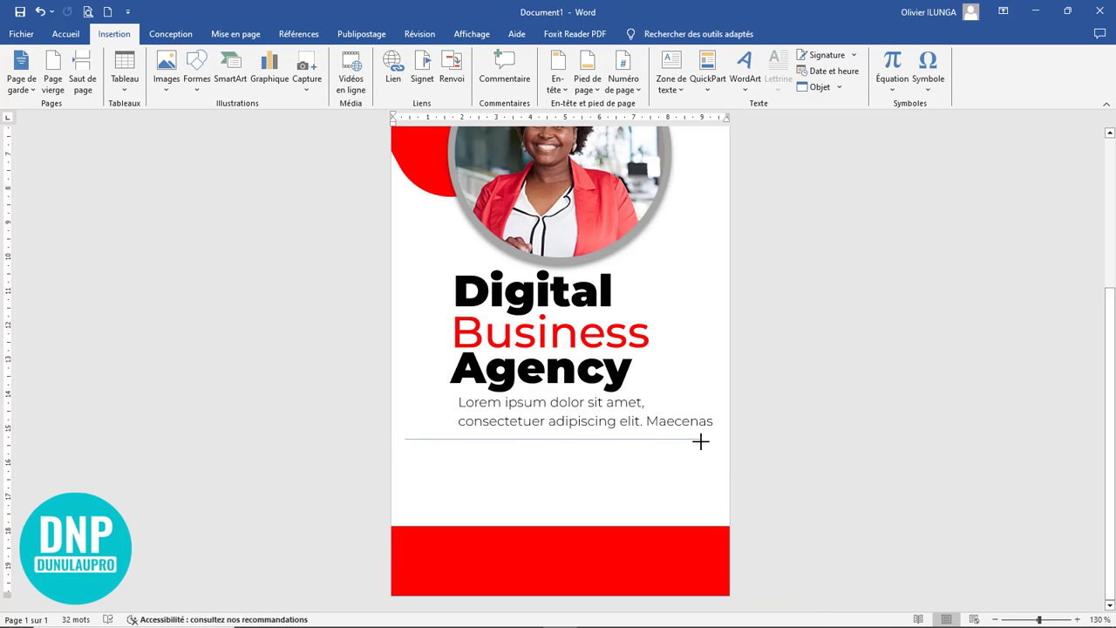
{"action": "left_click_drag", "start_coordinate": [701, 442], "coordinate": [713, 438]}
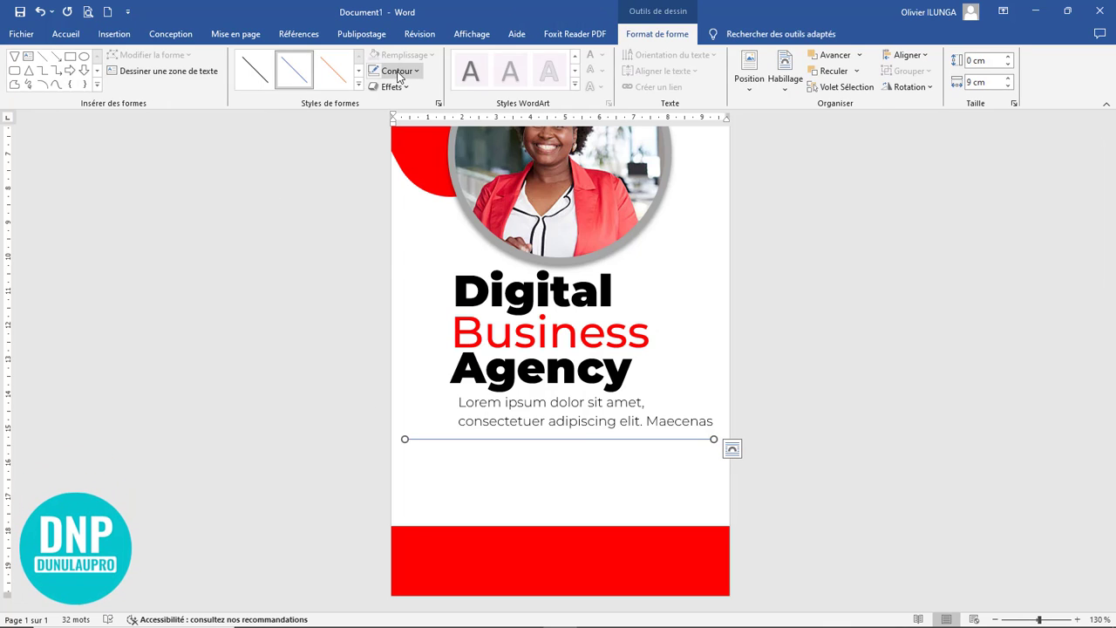
Step: Set the line's colour to standard red and its weight to 1 pt
{"action": "left_click", "coordinate": [397, 72]}
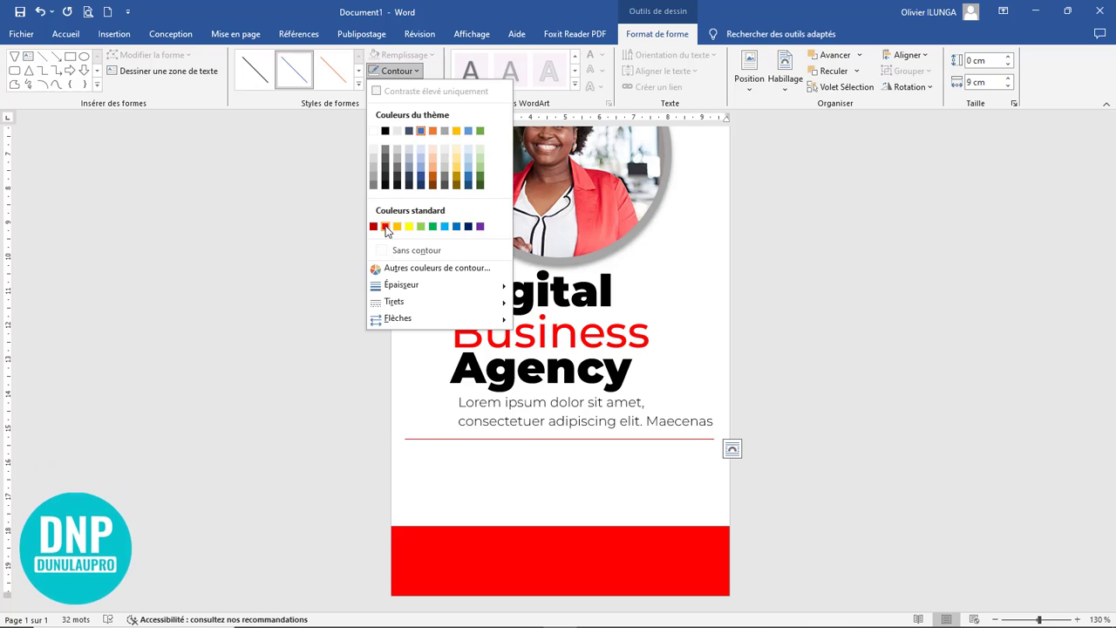
{"action": "left_click", "coordinate": [386, 227]}
{"action": "left_click", "coordinate": [415, 71]}
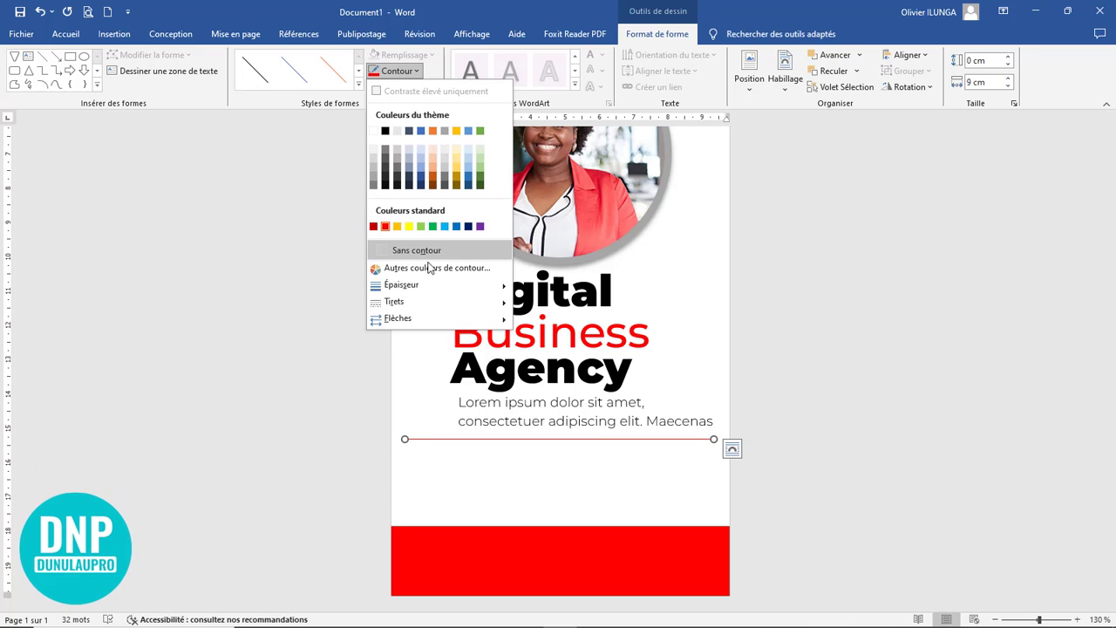
{"action": "mouse_move", "coordinate": [435, 285]}
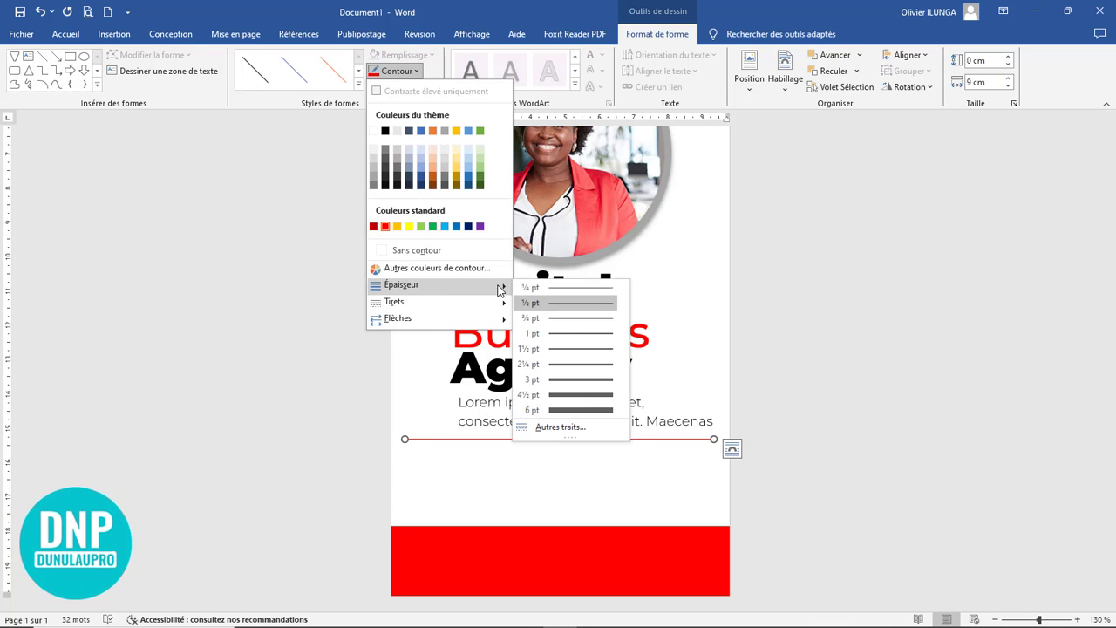
{"action": "left_click", "coordinate": [572, 334]}
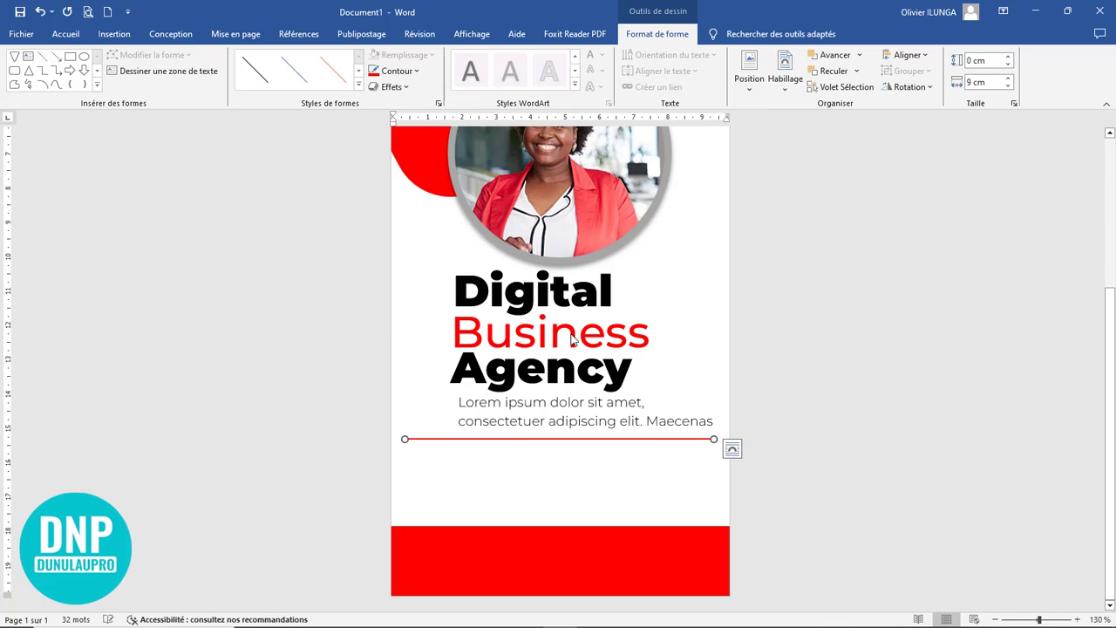
Step: Give the red line below the Lorem ipsum text a dashed style
{"action": "left_click", "coordinate": [397, 70]}
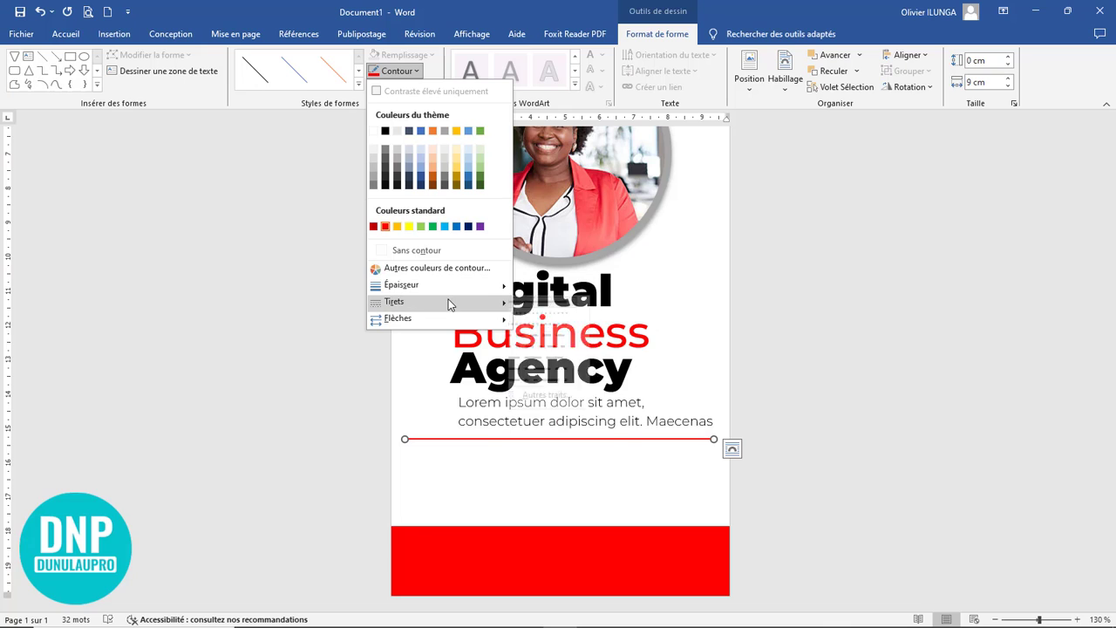
{"action": "left_click", "coordinate": [546, 338]}
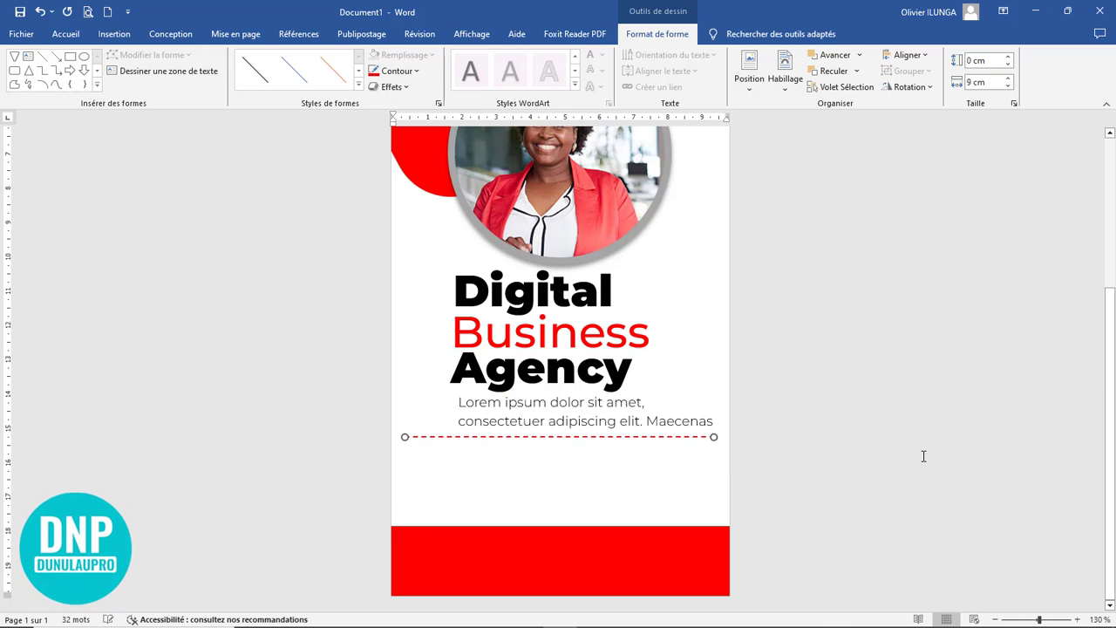
{"action": "left_click", "coordinate": [818, 407]}
Step: Move the dashed line slightly down to leave more space below the Lorem ipsum text
{"action": "scroll", "coordinate": [814, 408], "scroll_direction": "down", "scroll_amount": 4}
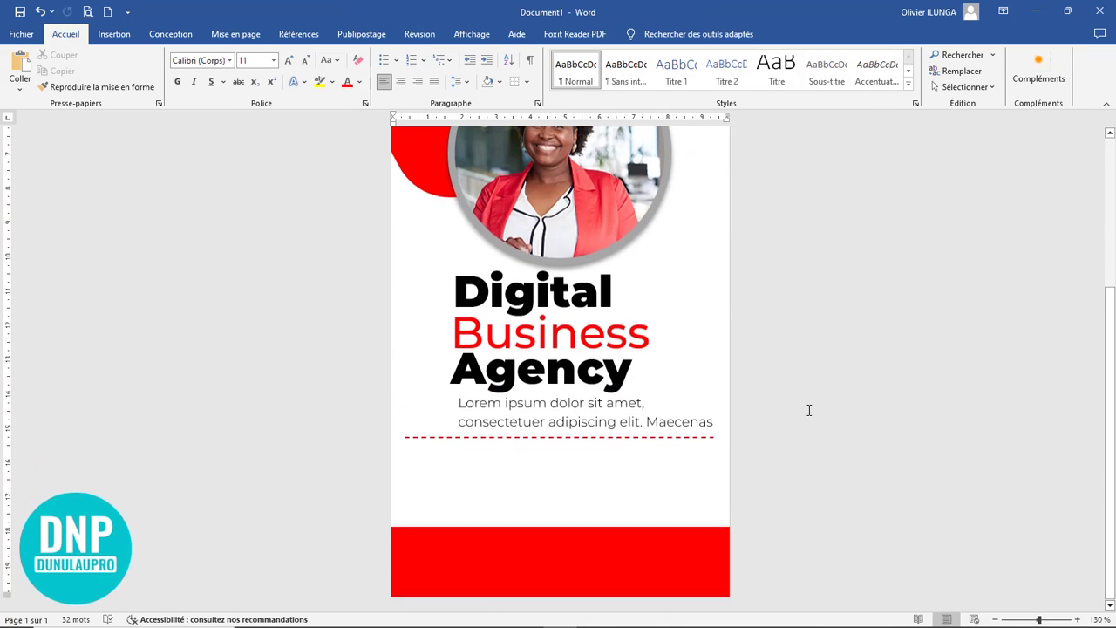
{"action": "scroll", "coordinate": [807, 409], "scroll_direction": "up", "scroll_amount": 4}
{"action": "scroll", "coordinate": [807, 409], "scroll_direction": "down", "scroll_amount": 4}
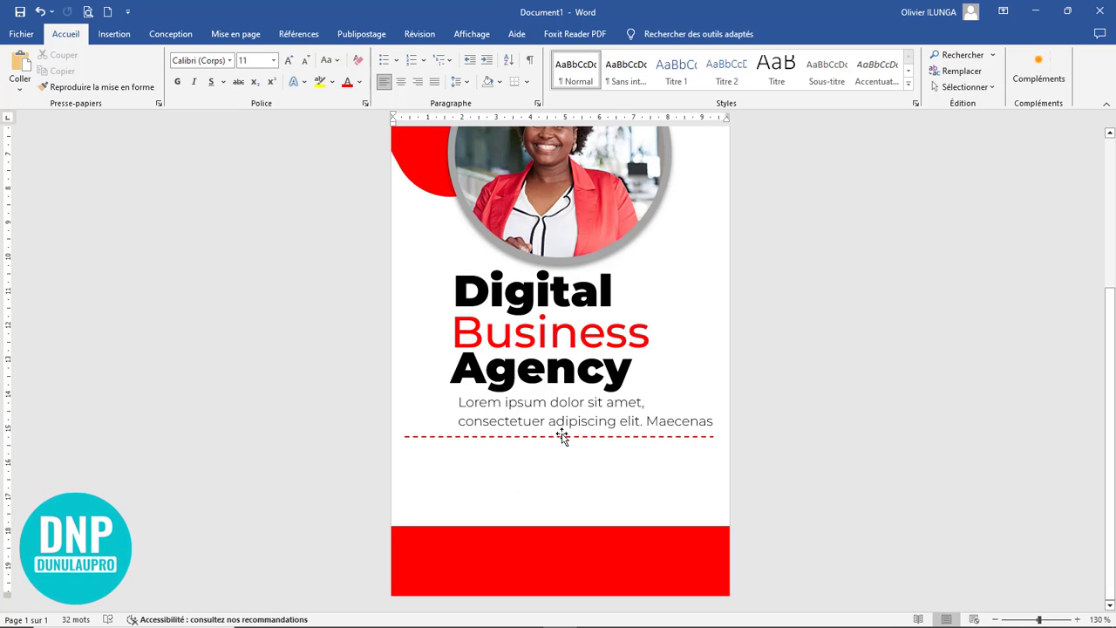
{"action": "left_click", "coordinate": [562, 436]}
{"action": "scroll", "coordinate": [562, 440], "scroll_direction": "down", "scroll_amount": 4}
Step: Draw a rounded rectangle about 5,94 cm wide and 0,86 cm high, with fully rounded ends, centred over the dashed line
{"action": "left_click", "coordinate": [123, 39]}
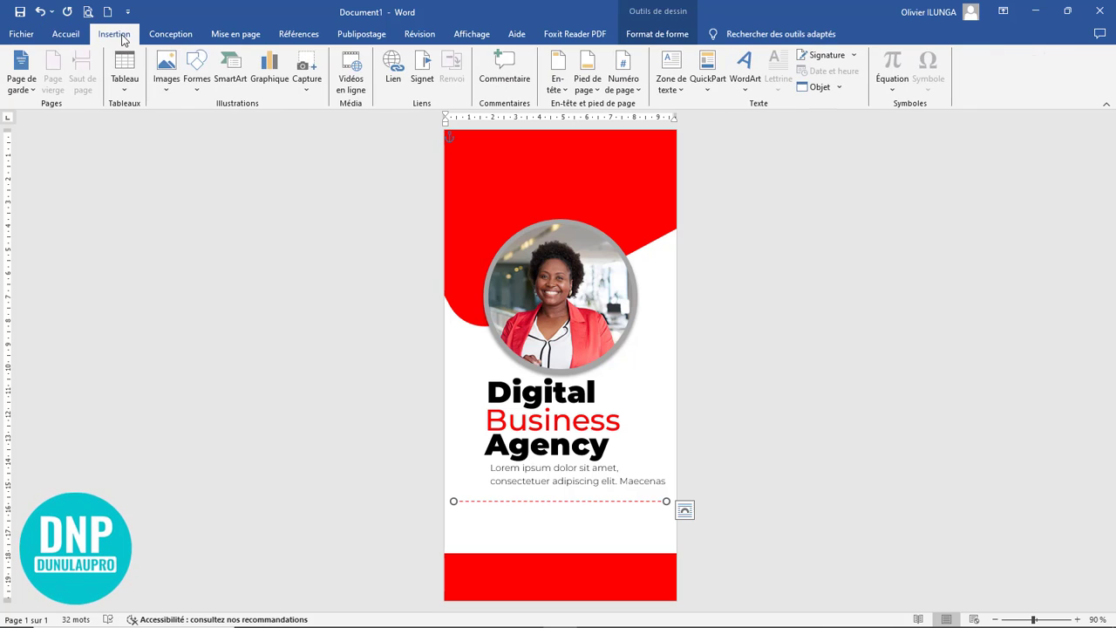
{"action": "left_click", "coordinate": [197, 78]}
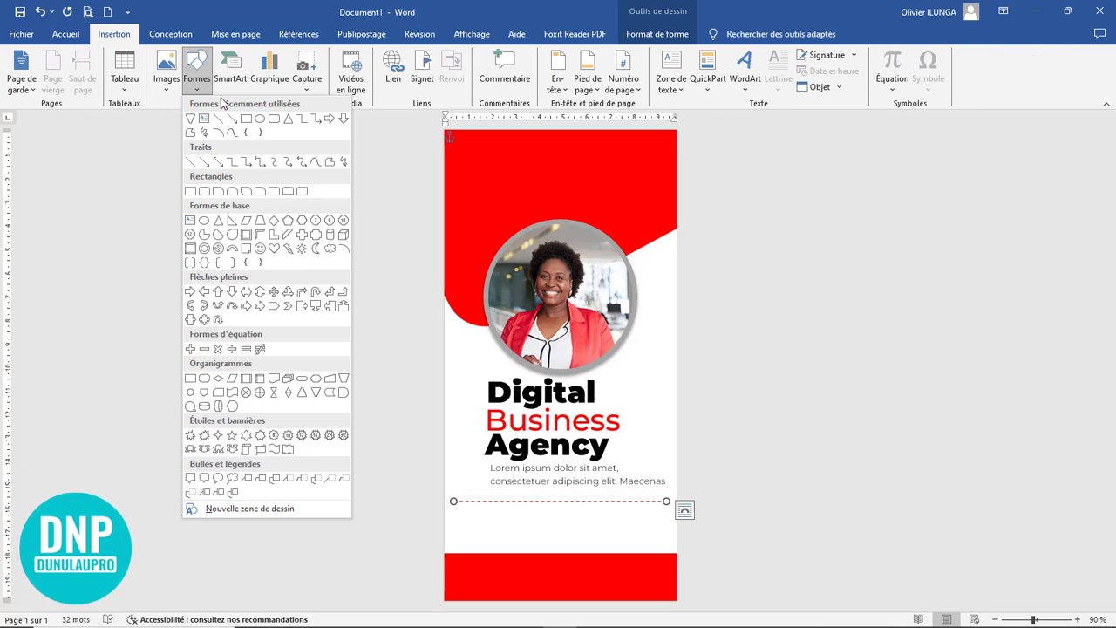
{"action": "left_click", "coordinate": [273, 120]}
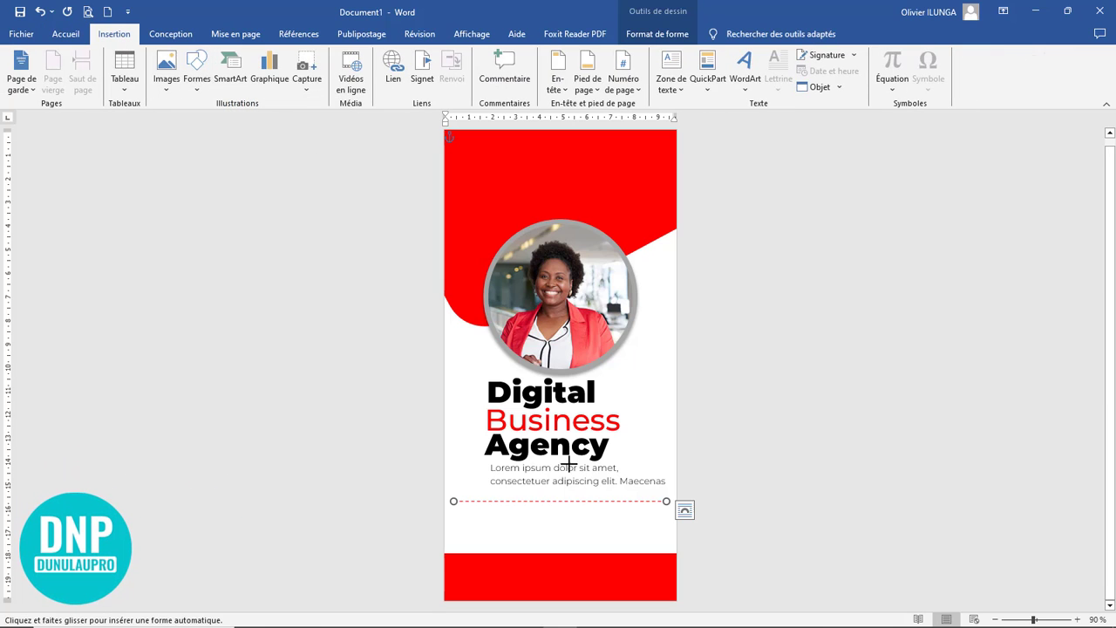
{"action": "left_click_drag", "start_coordinate": [502, 499], "coordinate": [641, 515]}
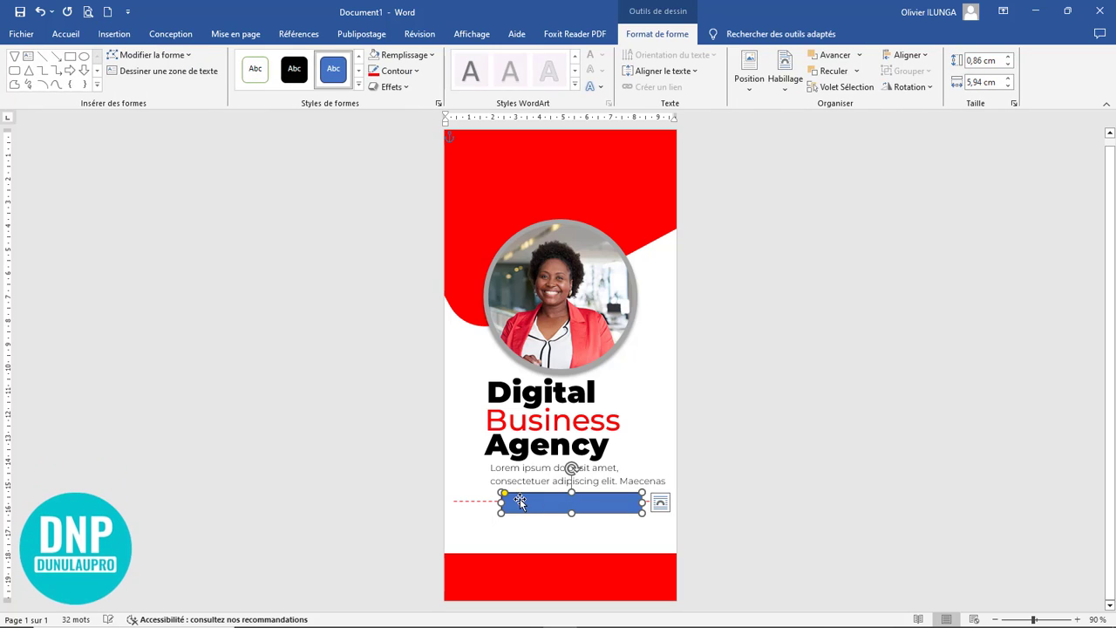
{"action": "left_click_drag", "start_coordinate": [519, 496], "coordinate": [520, 497]}
{"action": "left_click_drag", "start_coordinate": [580, 497], "coordinate": [565, 496]}
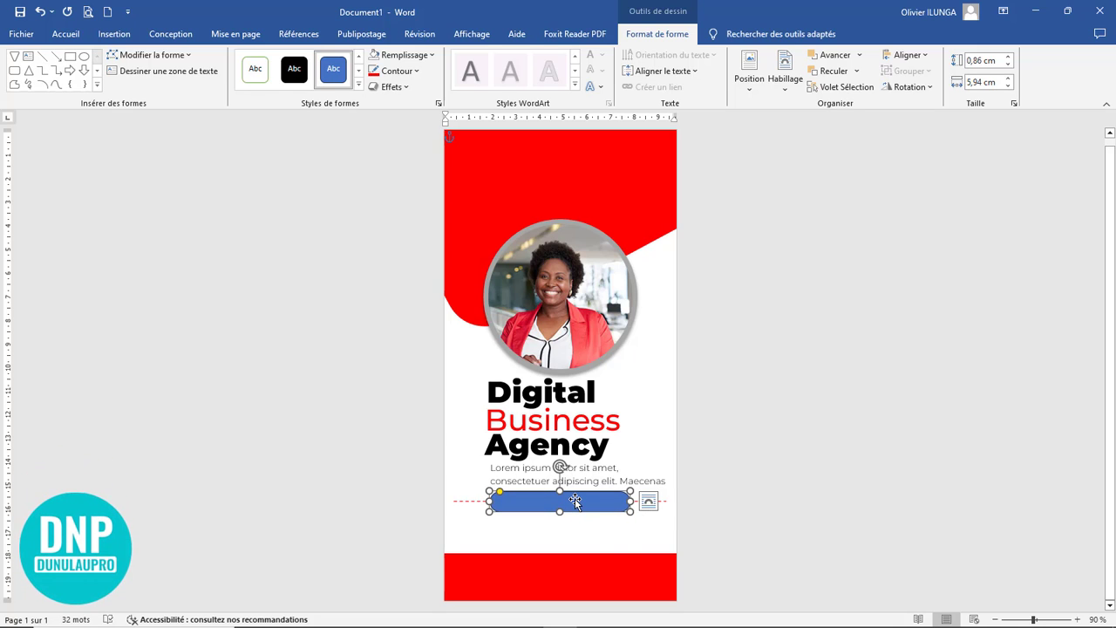
Step: Fill the rounded rectangle on the dashed line with standard red
{"action": "left_click", "coordinate": [402, 54]}
{"action": "left_click", "coordinate": [384, 116]}
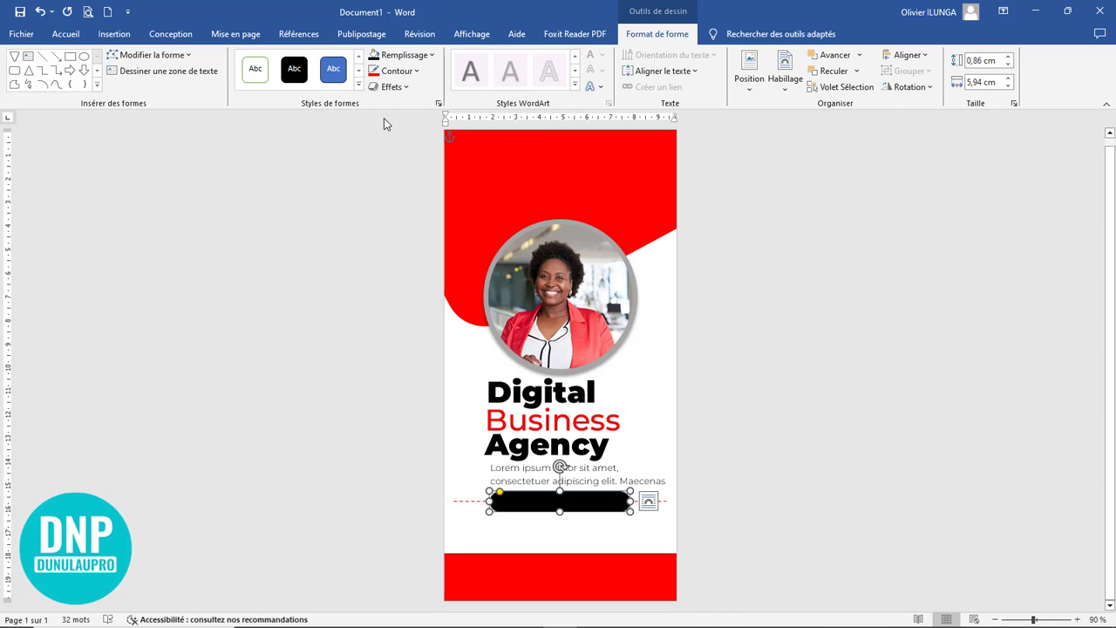
{"action": "left_click", "coordinate": [389, 58]}
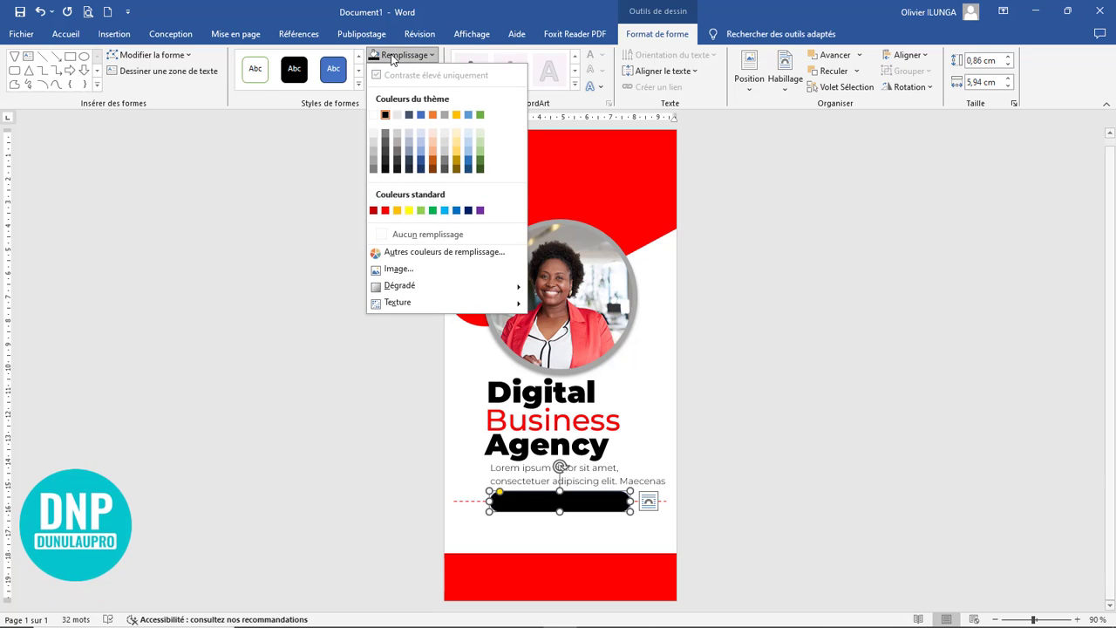
{"action": "left_click", "coordinate": [385, 210]}
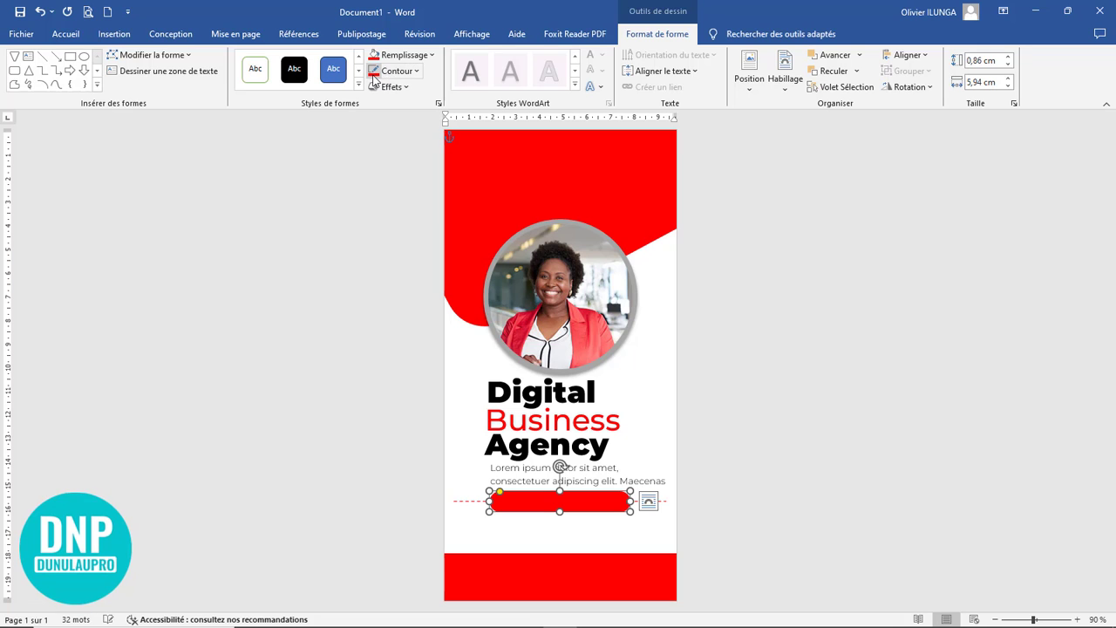
{"action": "left_click", "coordinate": [628, 534]}
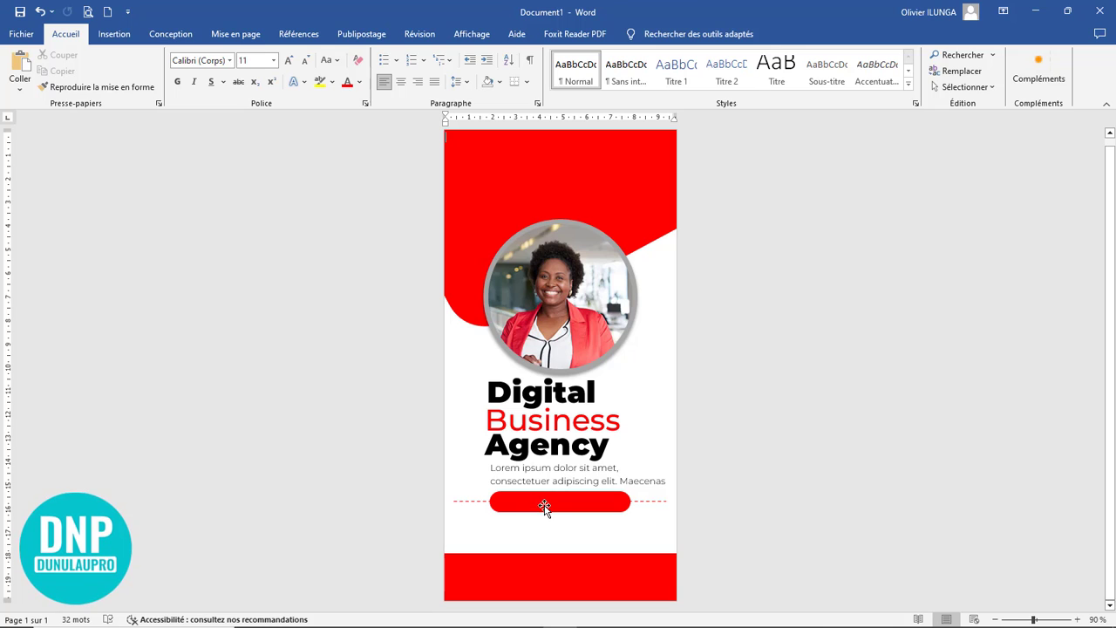
Step: Duplicate the Lorem ipsum text box below the red rounded rectangle and replace its text with "Our services"
{"action": "left_click", "coordinate": [559, 478]}
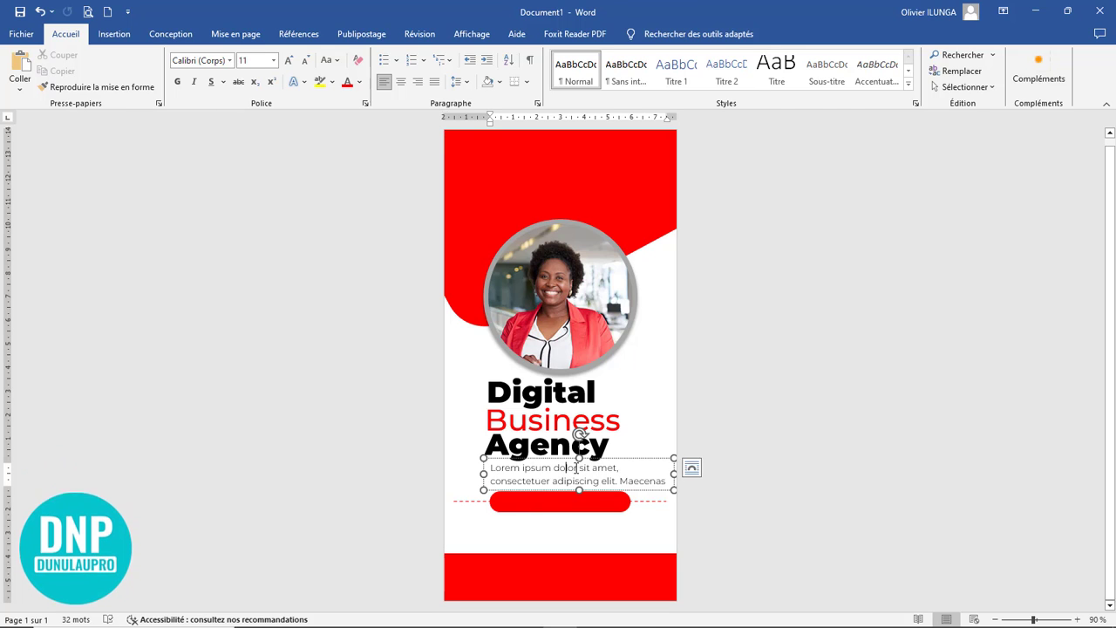
{"action": "left_click_drag", "start_coordinate": [623, 468], "coordinate": [622, 524]}
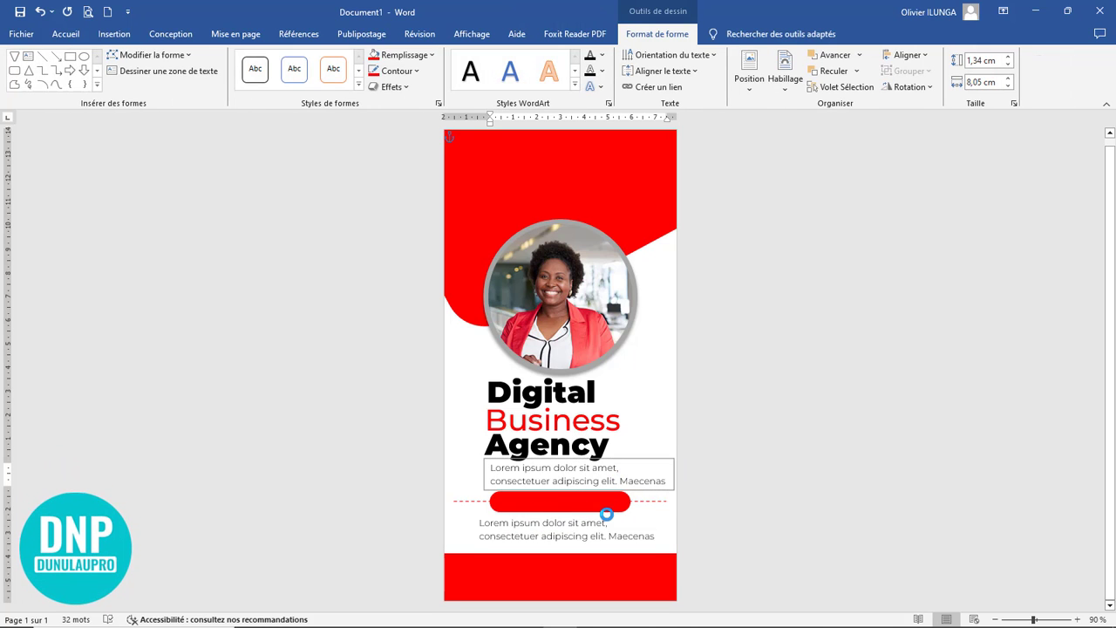
{"action": "scroll", "coordinate": [623, 523], "scroll_direction": "up", "scroll_amount": 8}
{"action": "type", "text": "ur"}
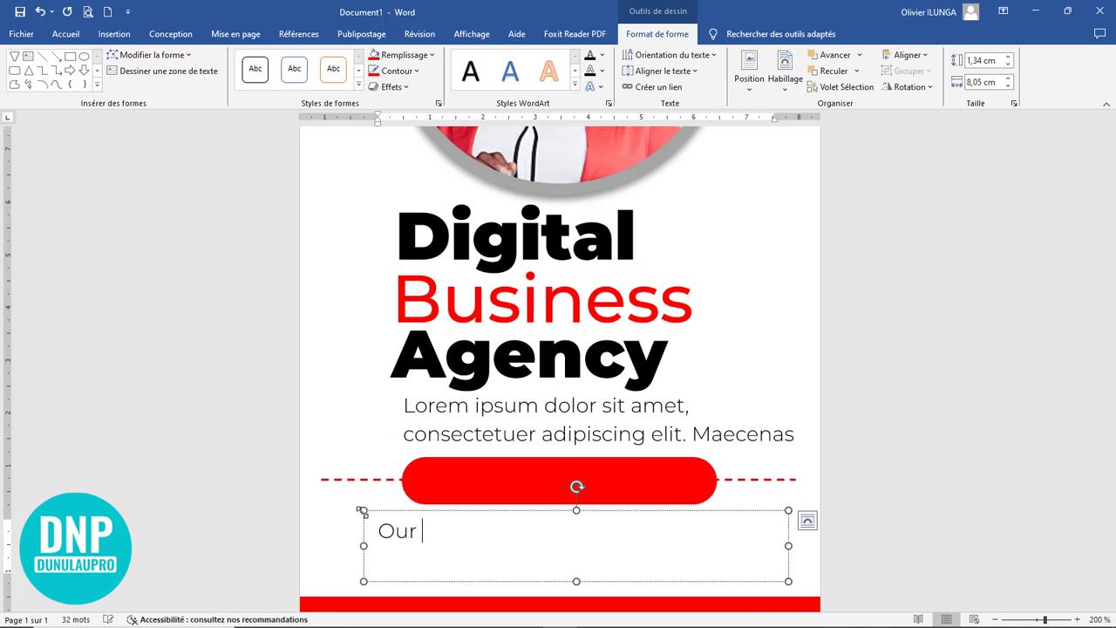
{"action": "type", "text": " services"}
Step: Set the "Our services" text in Montserrat Black and capitalise it as "Our Services"
{"action": "key", "text": "ctrl+a"}
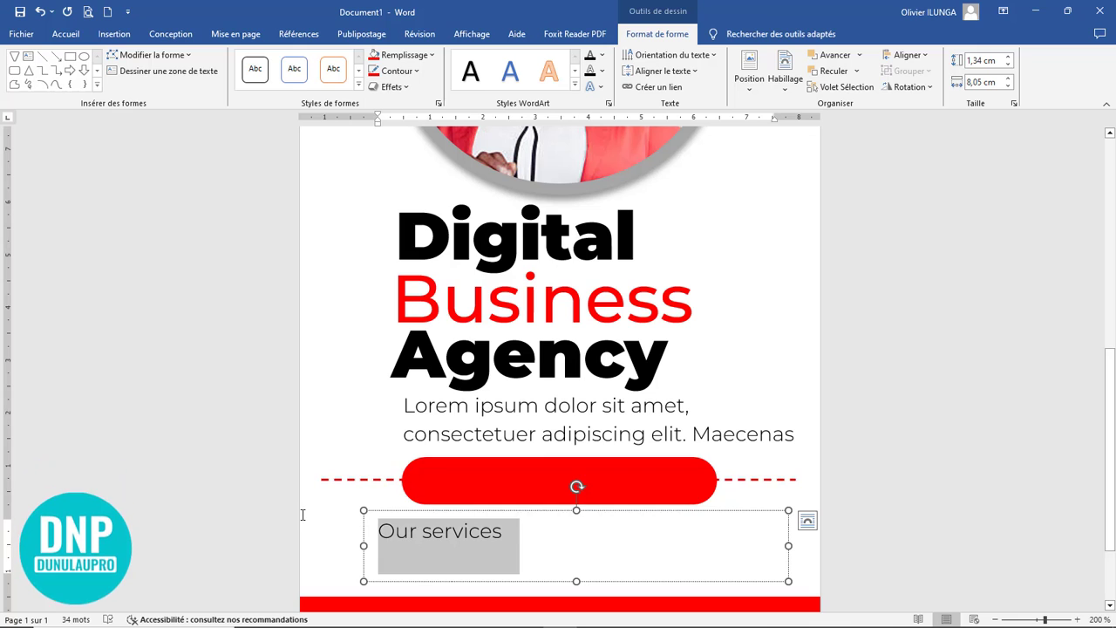
{"action": "left_click", "coordinate": [65, 33]}
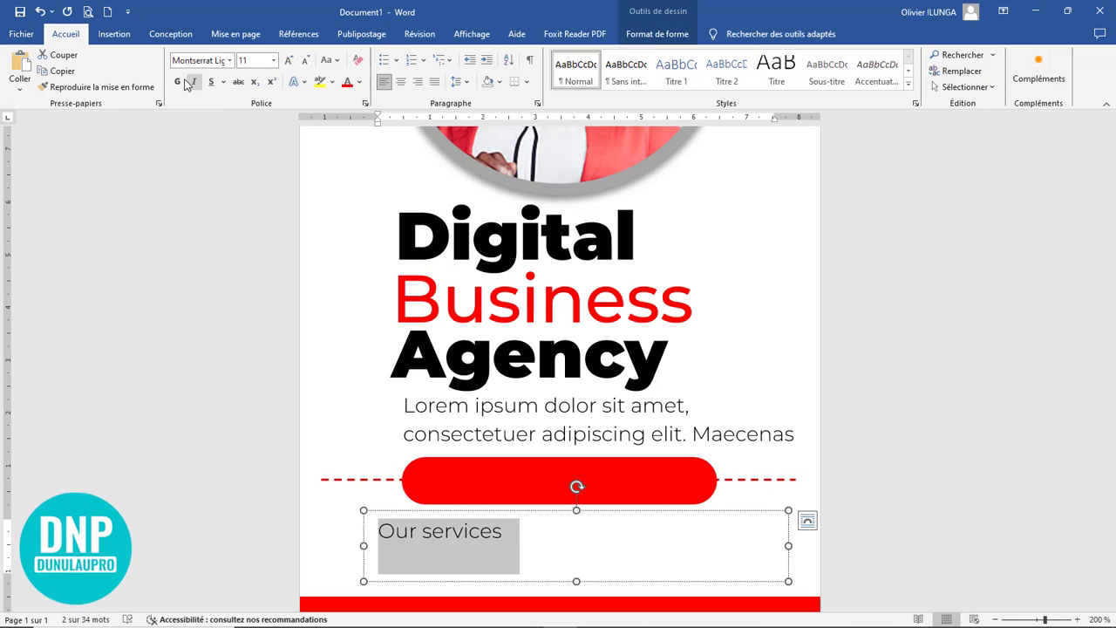
{"action": "left_click", "coordinate": [229, 60]}
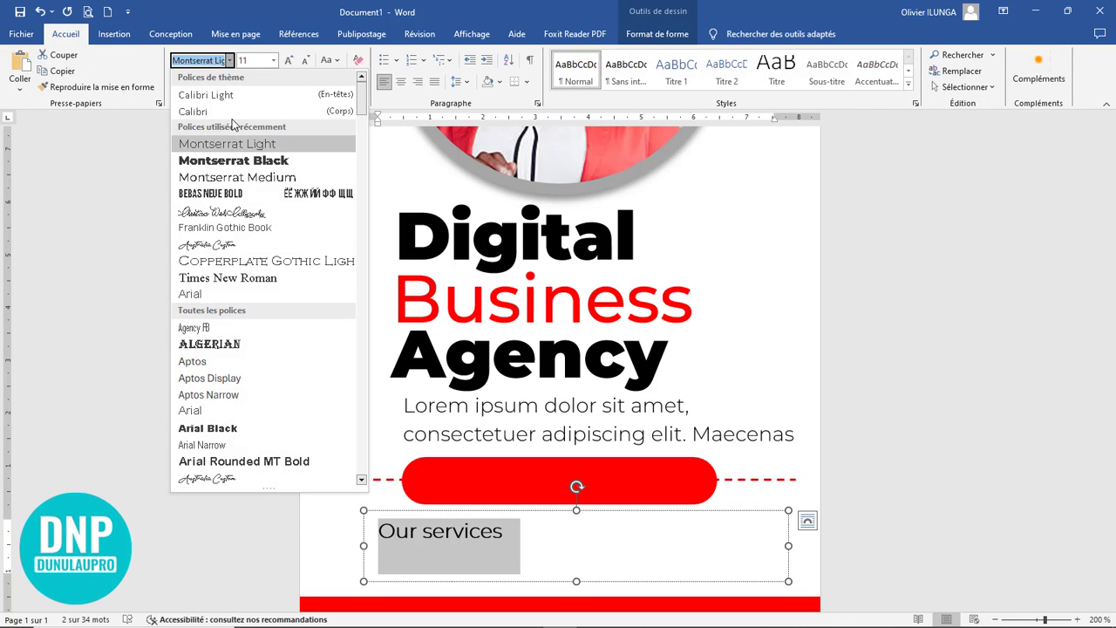
{"action": "left_click", "coordinate": [238, 164]}
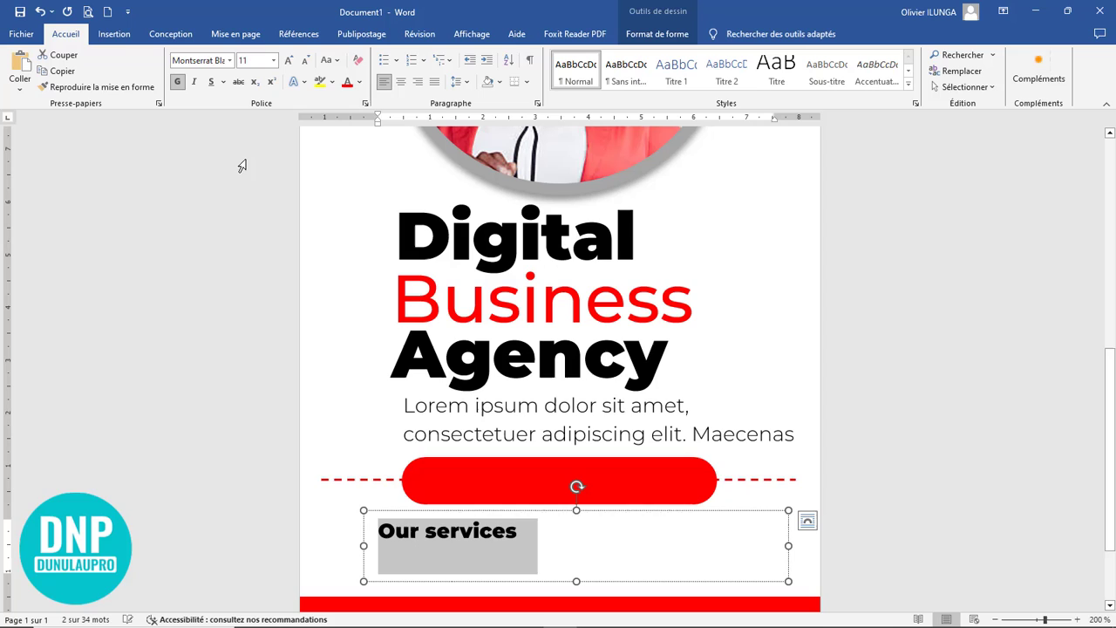
{"action": "left_click", "coordinate": [475, 547]}
{"action": "key", "text": "shift+F3"}
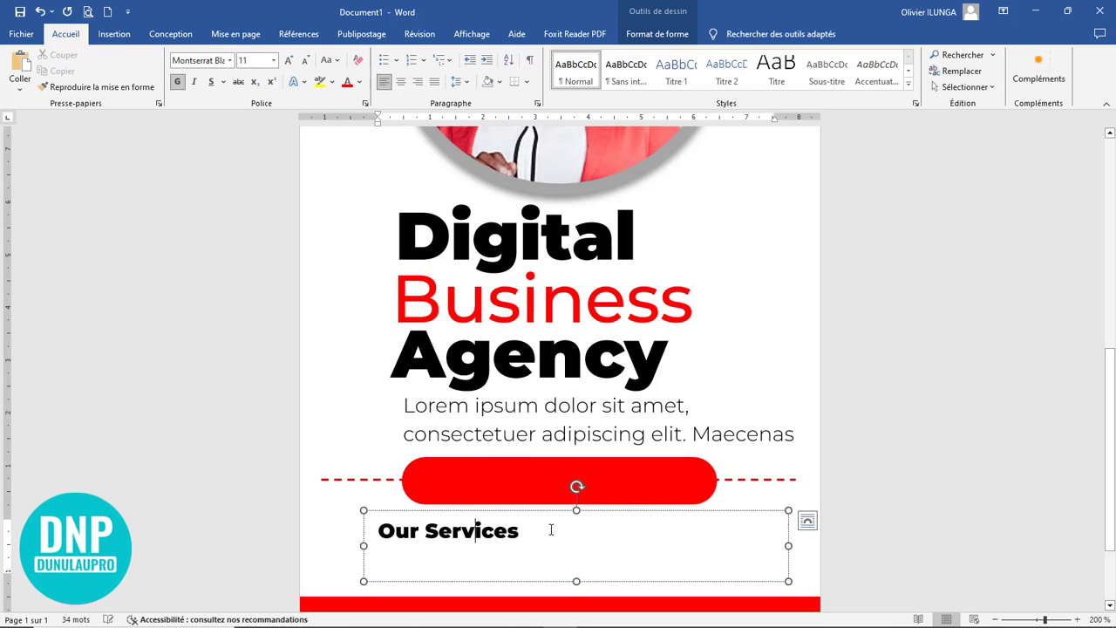
Step: Shrink the "Our Services" text box to fit closely around its text and set the font size to 14
{"action": "left_click_drag", "start_coordinate": [575, 580], "coordinate": [572, 548]}
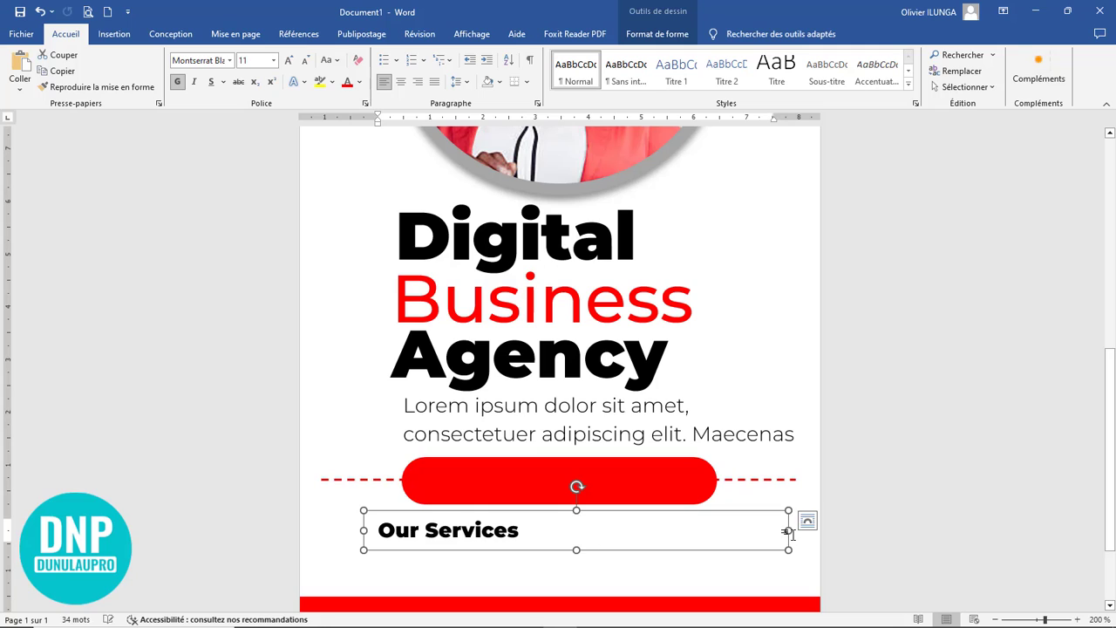
{"action": "left_click_drag", "start_coordinate": [788, 530], "coordinate": [632, 530]}
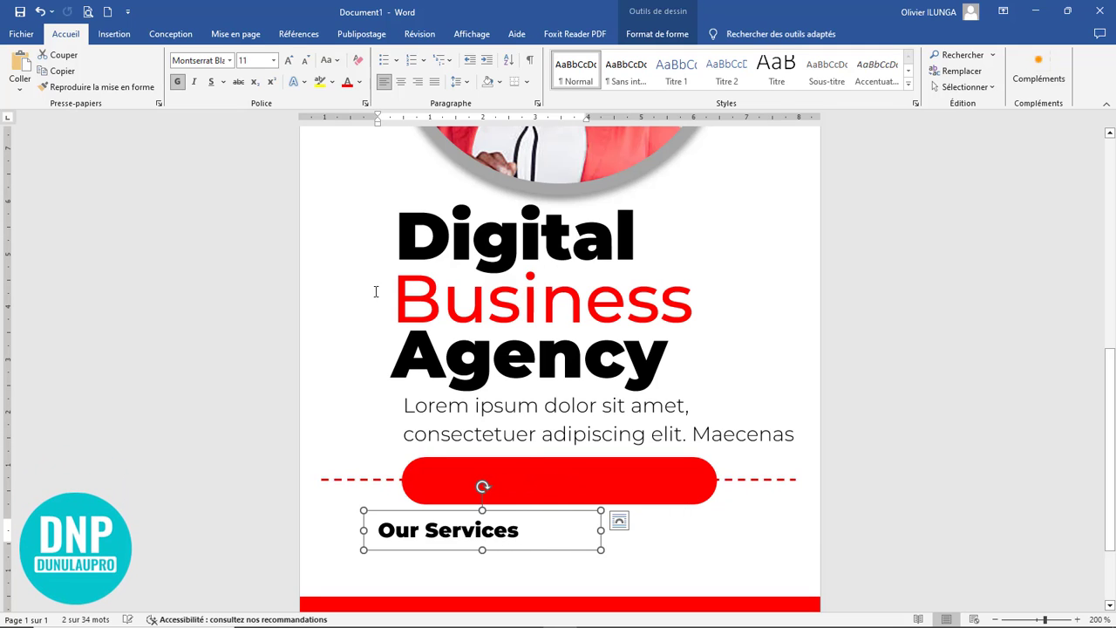
{"action": "left_click", "coordinate": [289, 62]}
{"action": "left_click", "coordinate": [288, 61]}
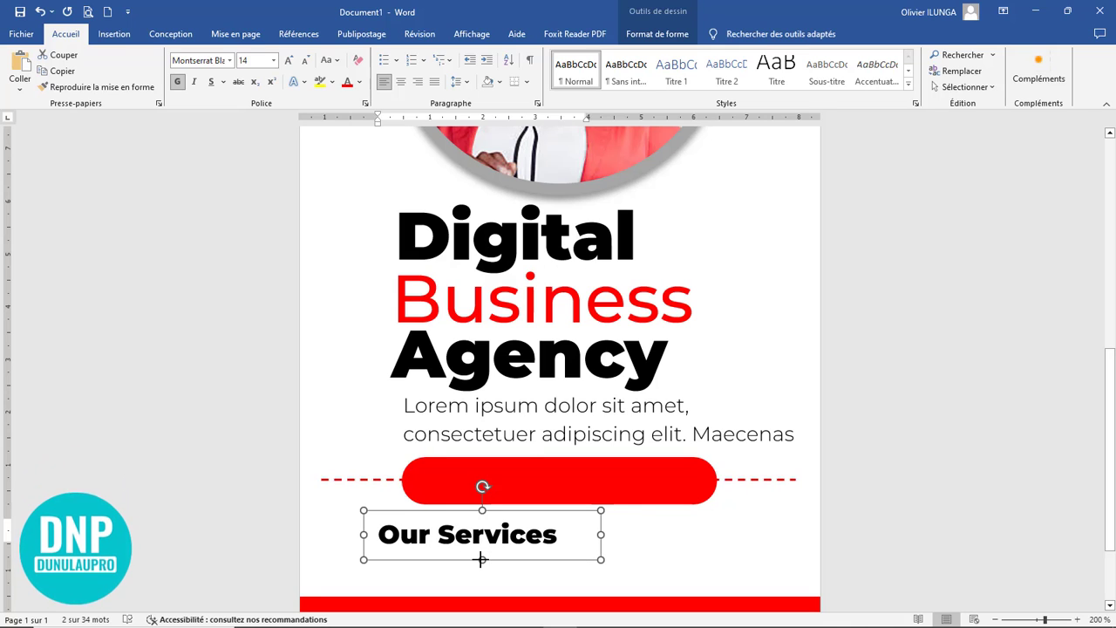
Step: Centre the "Our Services" text within its box and place the box over the middle of the red rounded rectangle
{"action": "left_click", "coordinate": [400, 81]}
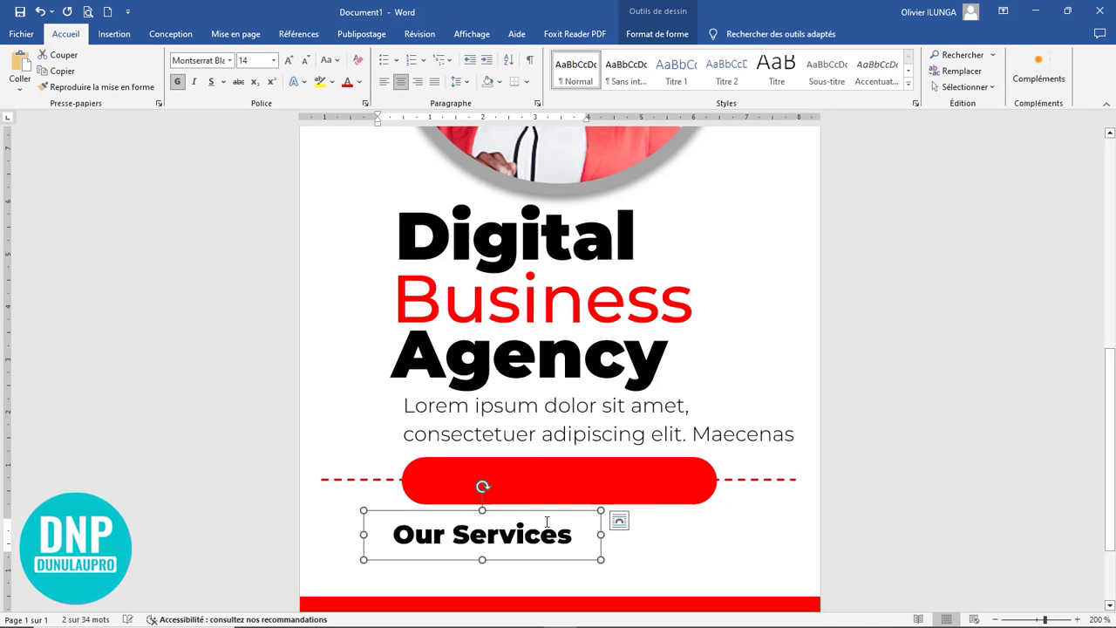
{"action": "left_click_drag", "start_coordinate": [552, 513], "coordinate": [627, 457]}
{"action": "left_click", "coordinate": [932, 497]}
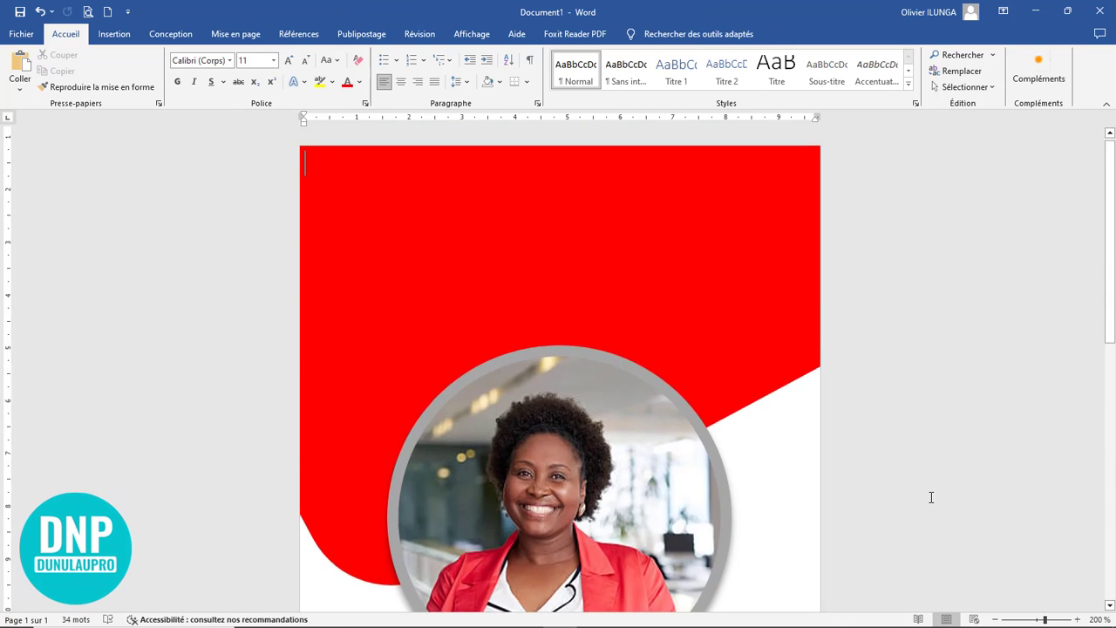
Step: Paste the copied set of black icons onto the page and move the whole selection up so the icons are within reach
{"action": "scroll", "coordinate": [916, 489], "scroll_direction": "down", "scroll_amount": 10}
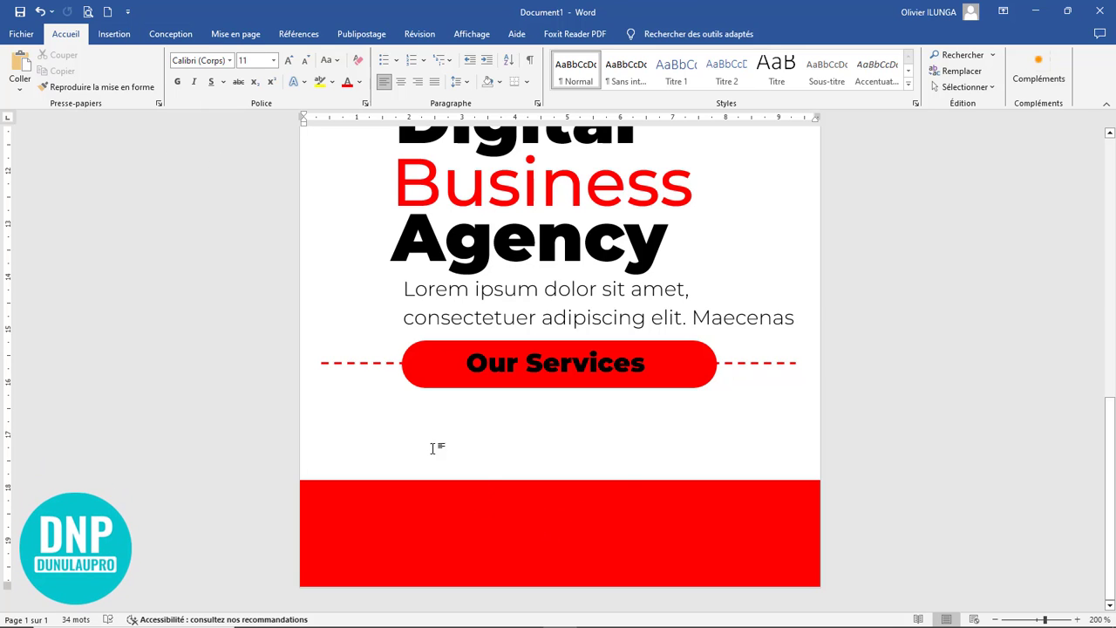
{"action": "scroll", "coordinate": [697, 429], "scroll_direction": "up", "scroll_amount": 5}
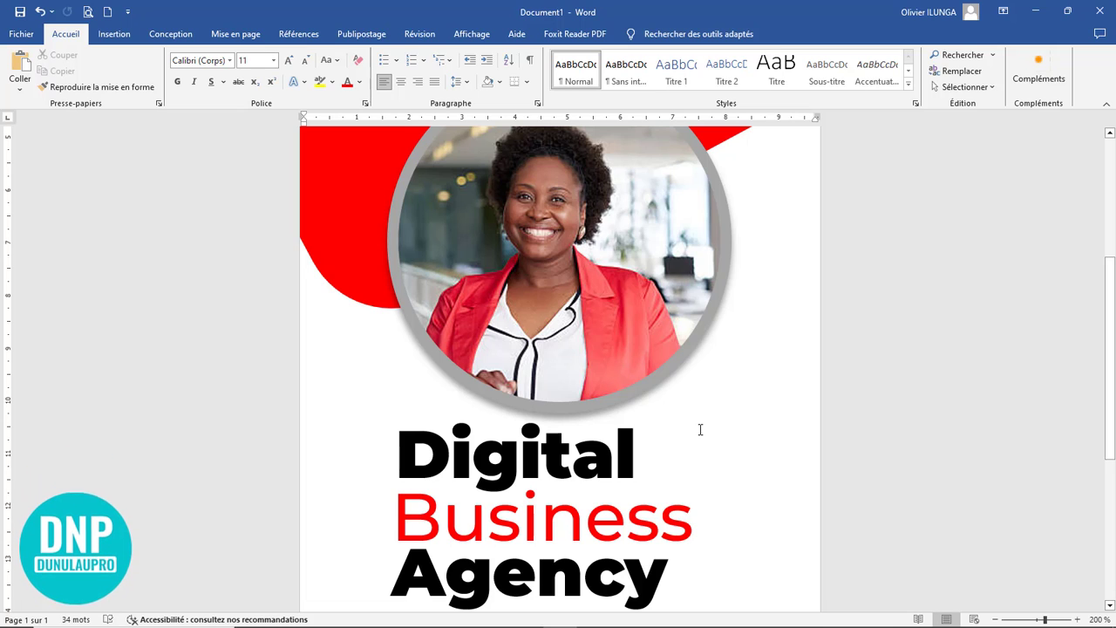
{"action": "scroll", "coordinate": [698, 429], "scroll_direction": "up", "scroll_amount": 5}
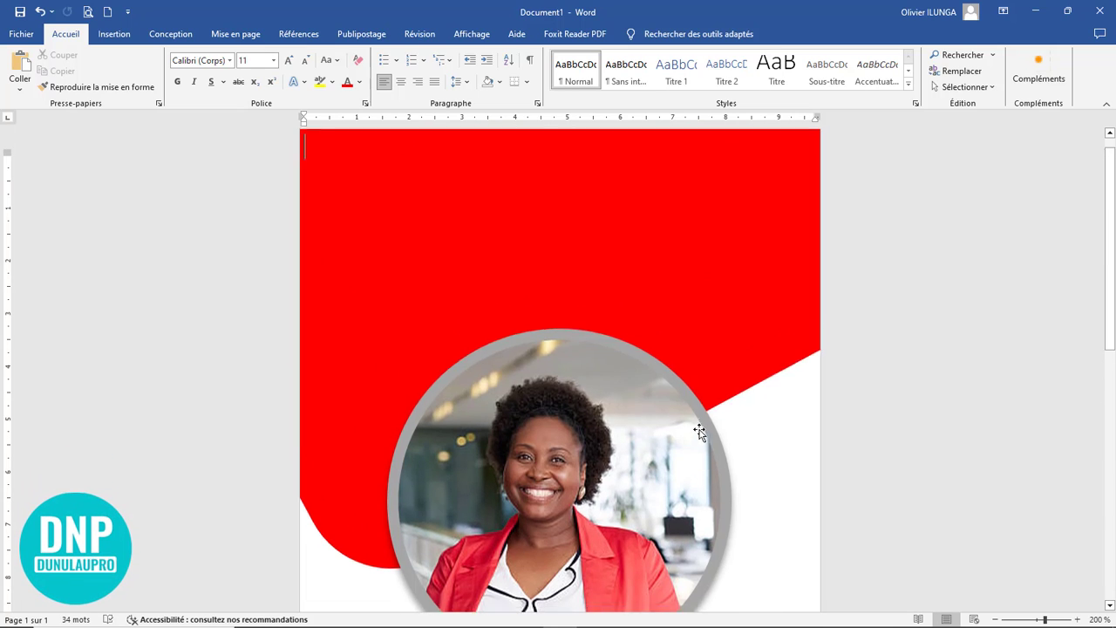
{"action": "left_click", "coordinate": [116, 36]}
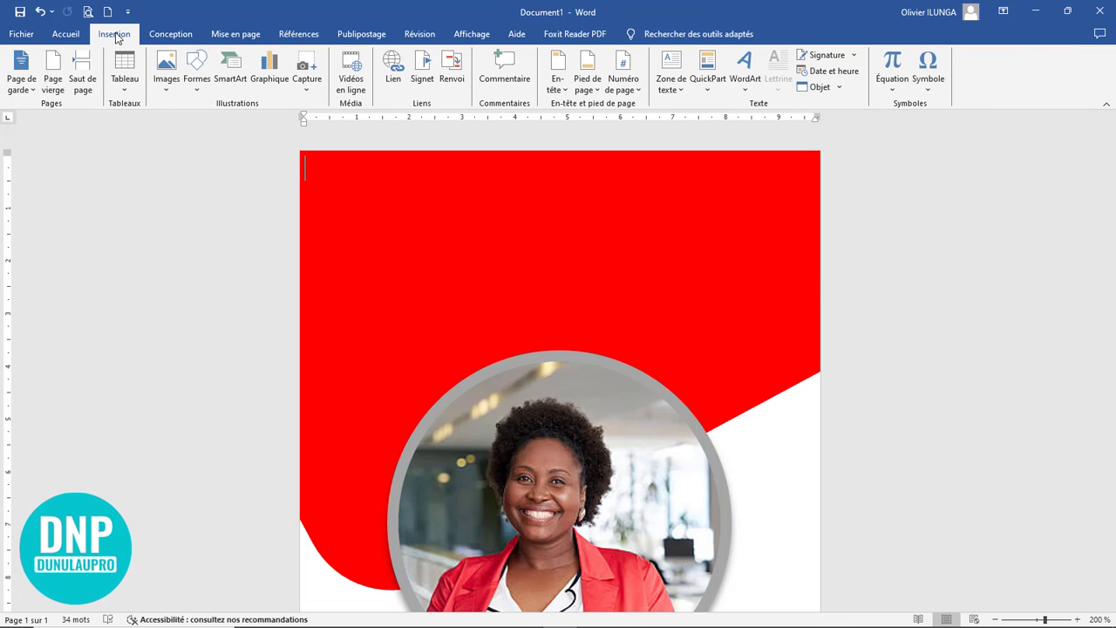
{"action": "scroll", "coordinate": [689, 461], "scroll_direction": "down", "scroll_amount": 9, "text": "ctrl"}
{"action": "scroll", "coordinate": [686, 467], "scroll_direction": "down", "scroll_amount": 1}
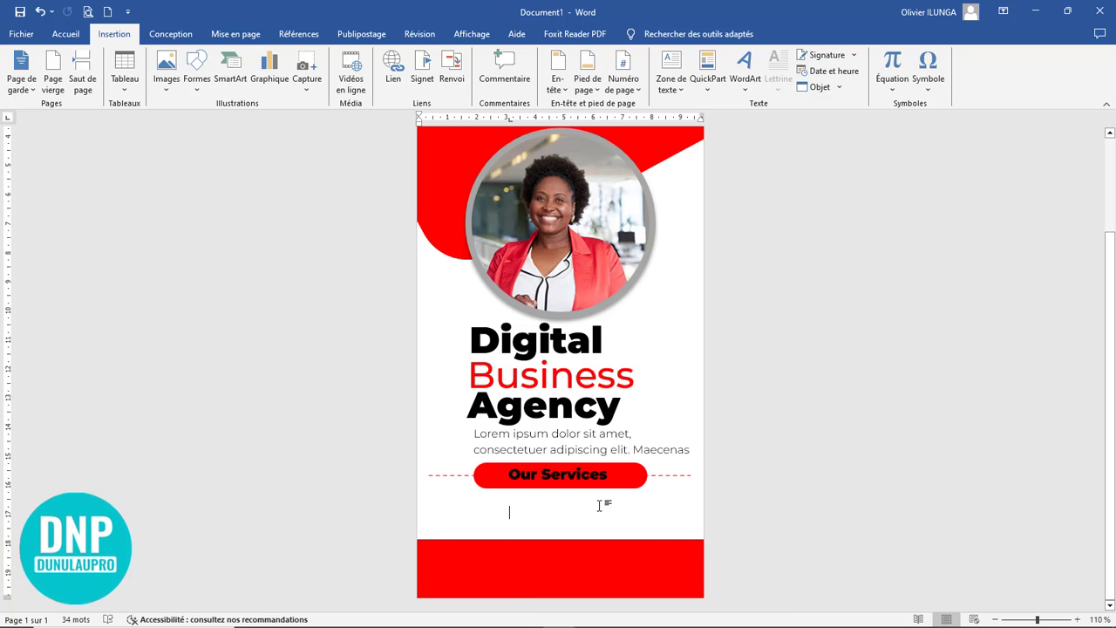
{"action": "key", "text": "ctrl+v"}
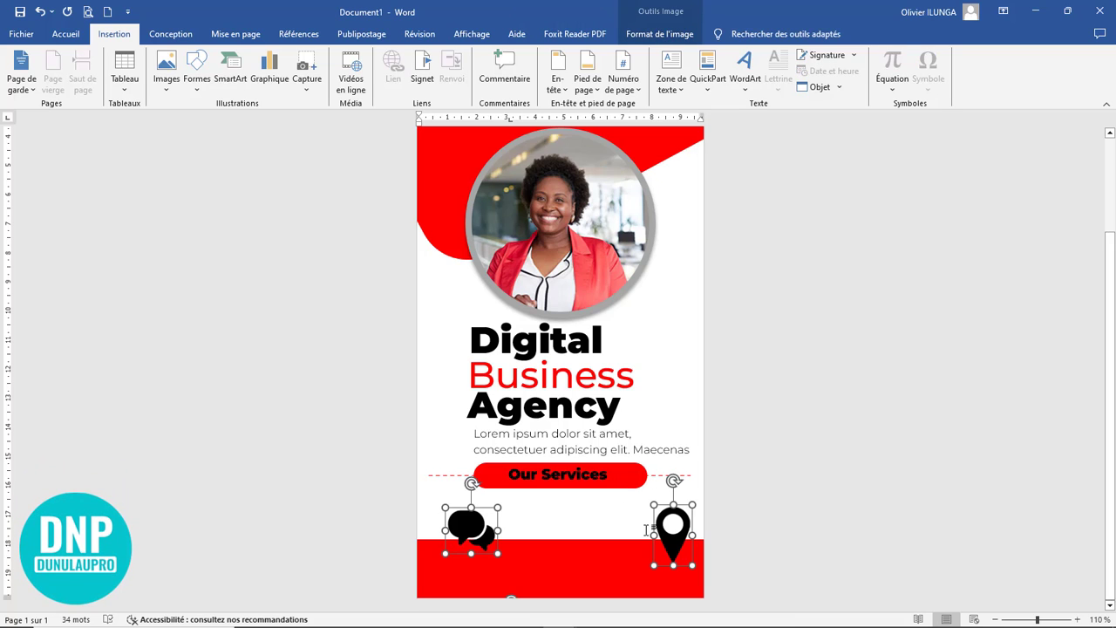
{"action": "left_click_drag", "start_coordinate": [477, 506], "coordinate": [481, 273]}
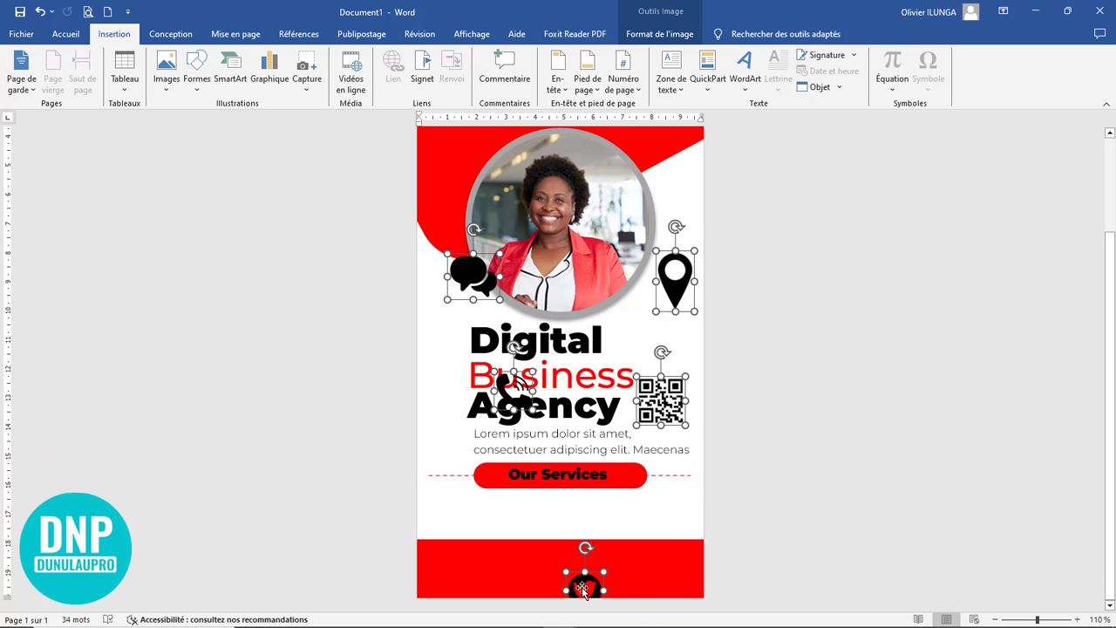
{"action": "left_click_drag", "start_coordinate": [582, 582], "coordinate": [530, 407]}
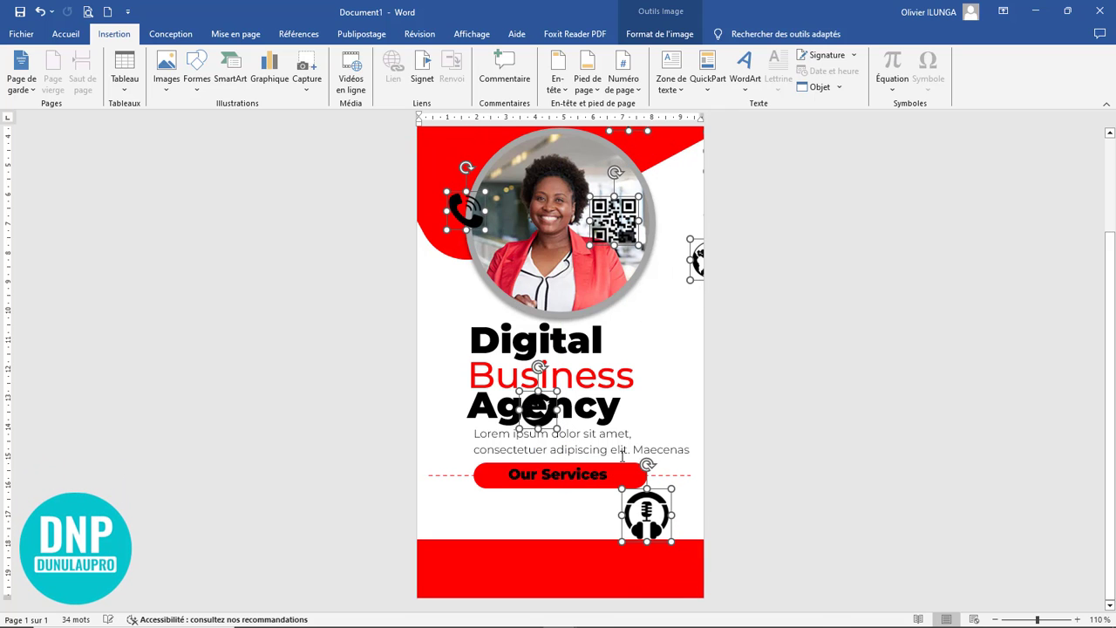
Step: Spread the icons out: chat bubbles and Twitter in the red header, phone below the chat bubbles, globe at the photo's right edge
{"action": "scroll", "coordinate": [623, 455], "scroll_direction": "up", "scroll_amount": 3}
{"action": "left_click", "coordinate": [654, 446]}
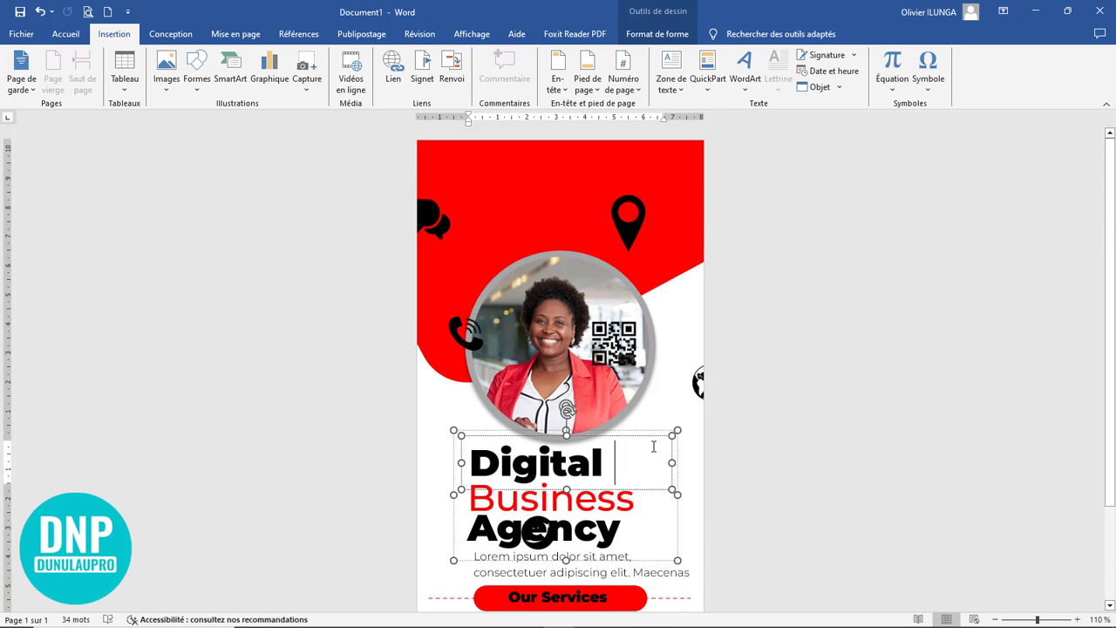
{"action": "scroll", "coordinate": [653, 447], "scroll_direction": "down", "scroll_amount": 3}
{"action": "left_click", "coordinate": [539, 426]}
{"action": "scroll", "coordinate": [539, 425], "scroll_direction": "up", "scroll_amount": 3}
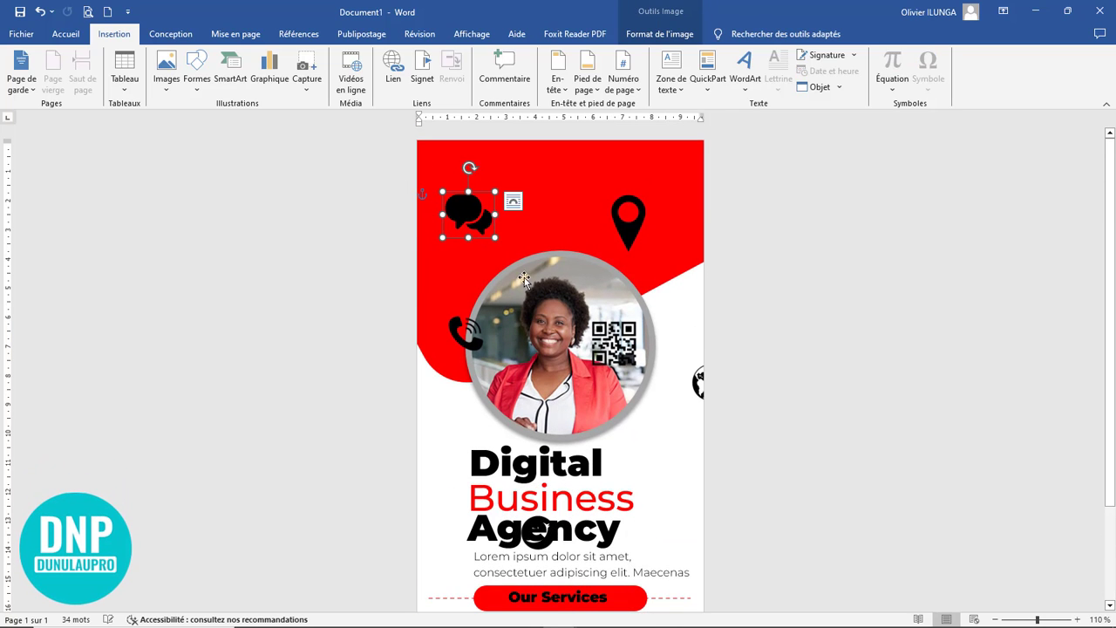
{"action": "left_click_drag", "start_coordinate": [457, 338], "coordinate": [461, 282]}
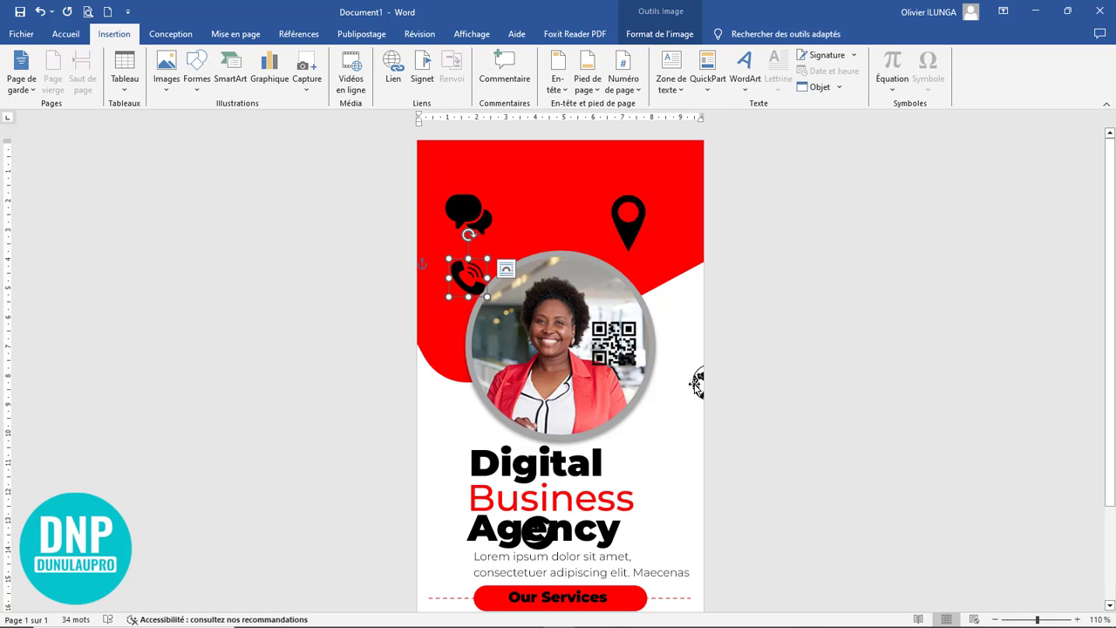
{"action": "left_click_drag", "start_coordinate": [697, 384], "coordinate": [652, 319]}
{"action": "left_click_drag", "start_coordinate": [538, 529], "coordinate": [559, 405]}
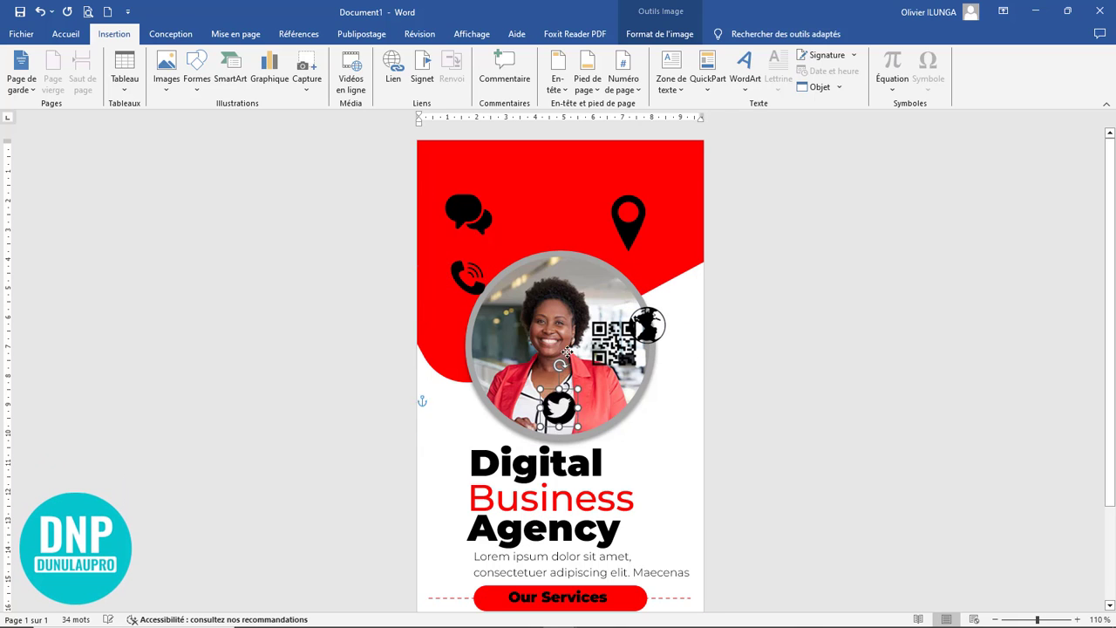
{"action": "left_click_drag", "start_coordinate": [567, 352], "coordinate": [563, 218]}
{"action": "scroll", "coordinate": [616, 515], "scroll_direction": "down", "scroll_amount": 3}
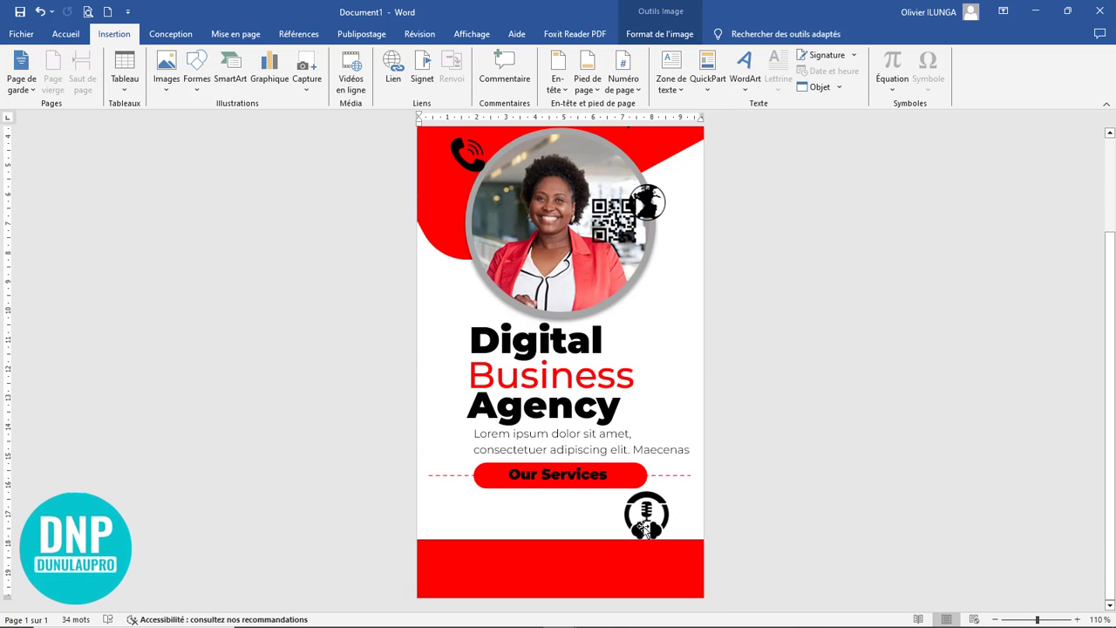
Step: Move the headset microphone icon from below the "Our Services" button up onto the middle of the circular photo
{"action": "left_click_drag", "start_coordinate": [644, 527], "coordinate": [617, 315]}
{"action": "scroll", "coordinate": [645, 451], "scroll_direction": "up", "scroll_amount": 3}
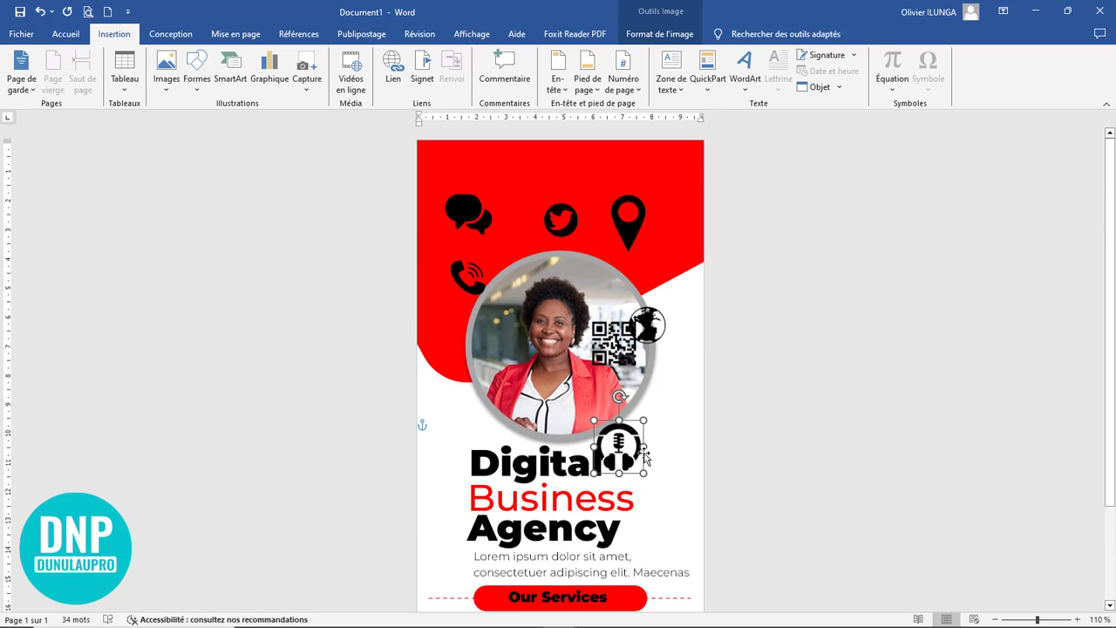
{"action": "left_click_drag", "start_coordinate": [621, 453], "coordinate": [577, 339]}
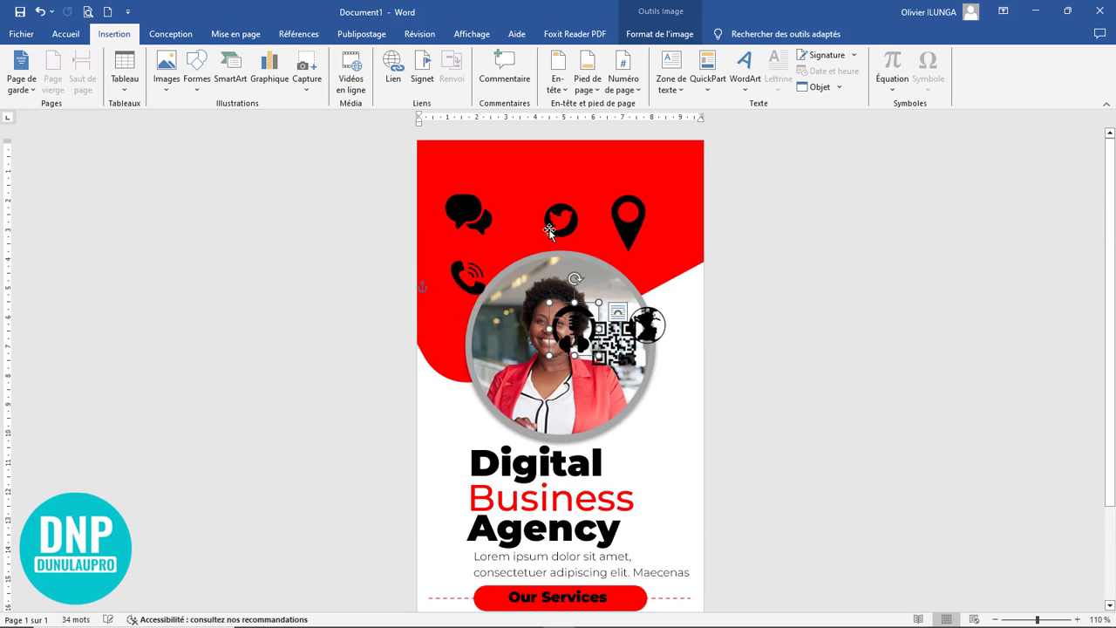
Step: Move the chat bubbles beside "Digital", the QR code into the header, Twitter onto the photo's lower left and the location pin beside the photo
{"action": "left_click_drag", "start_coordinate": [476, 218], "coordinate": [642, 453]}
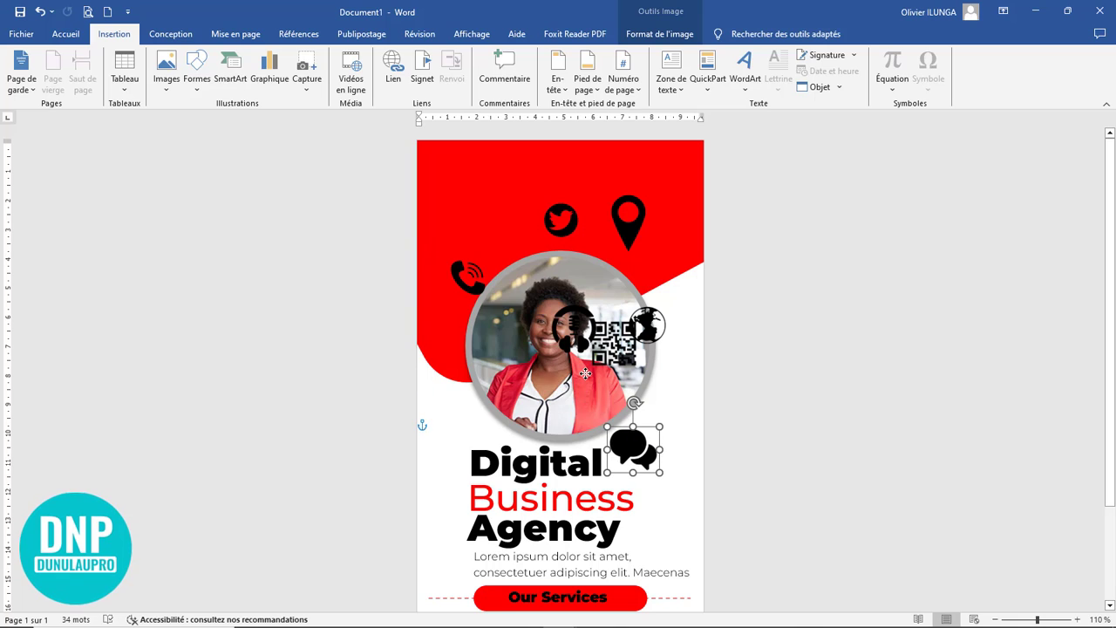
{"action": "left_click_drag", "start_coordinate": [603, 342], "coordinate": [475, 186]}
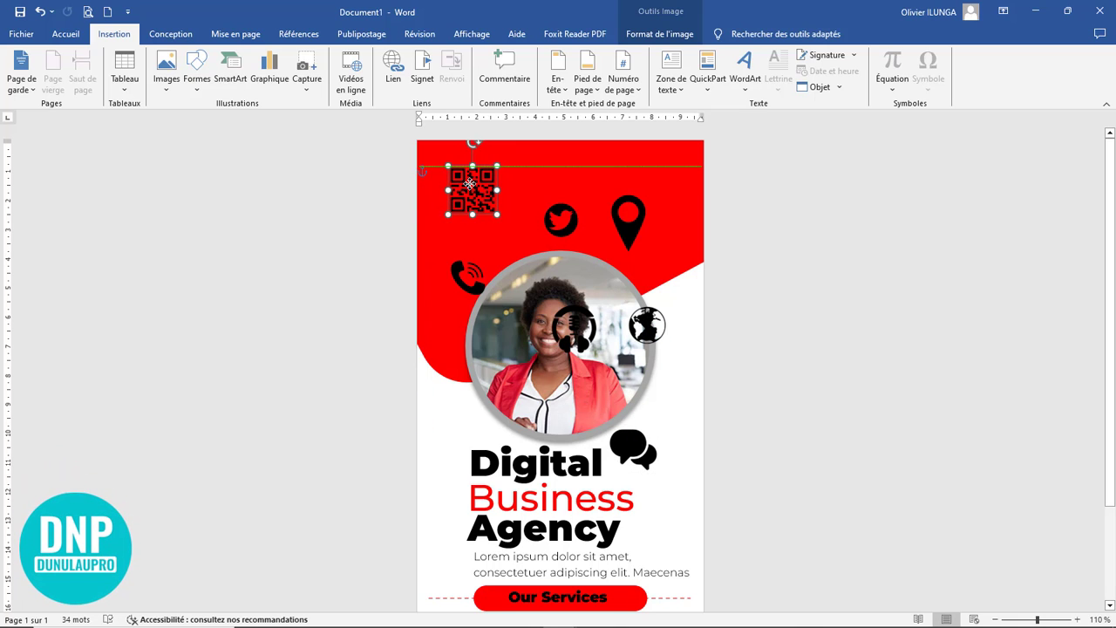
{"action": "left_click_drag", "start_coordinate": [563, 219], "coordinate": [616, 374]}
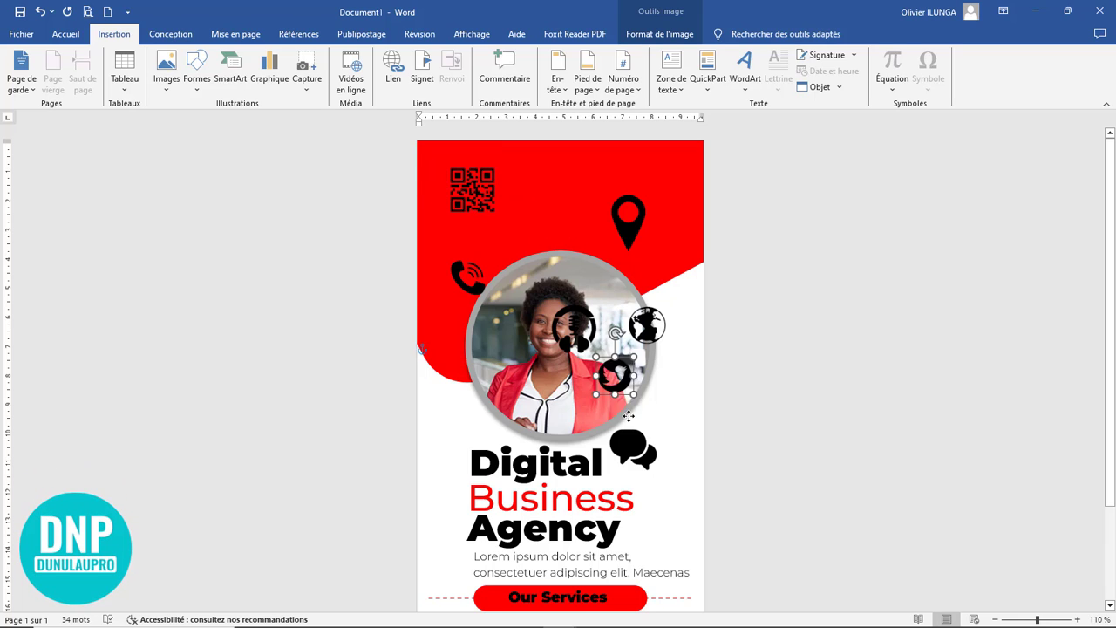
{"action": "left_click_drag", "start_coordinate": [628, 416], "coordinate": [531, 435]}
{"action": "left_click_drag", "start_coordinate": [628, 236], "coordinate": [667, 397]}
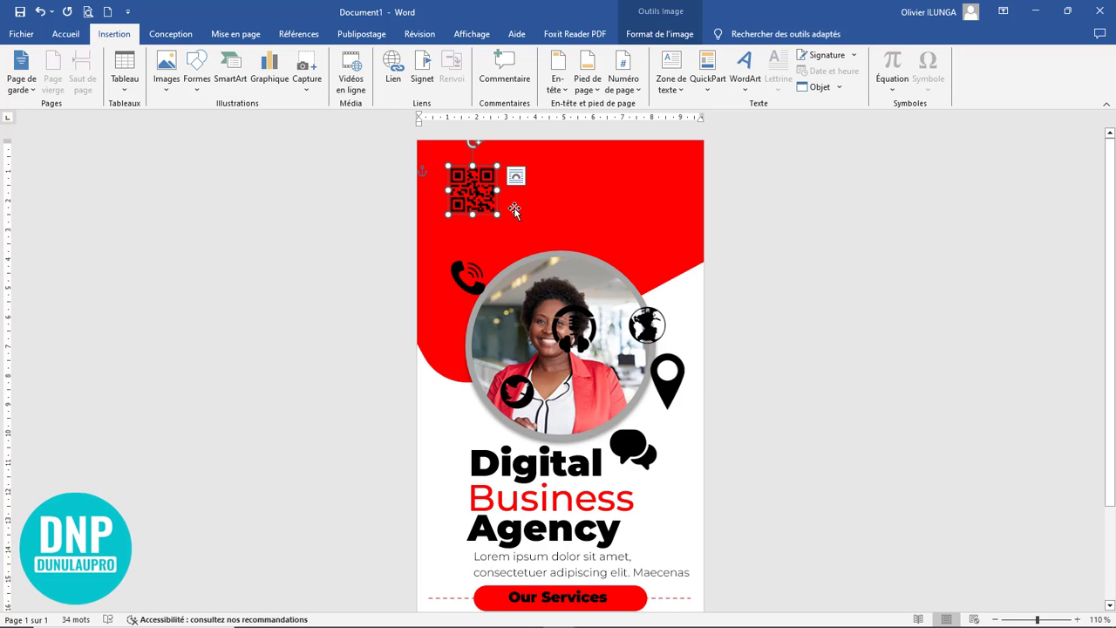
Step: Centre the QR code in the red header just above the circular photo and leave it deselected
{"action": "left_click_drag", "start_coordinate": [482, 209], "coordinate": [559, 225]}
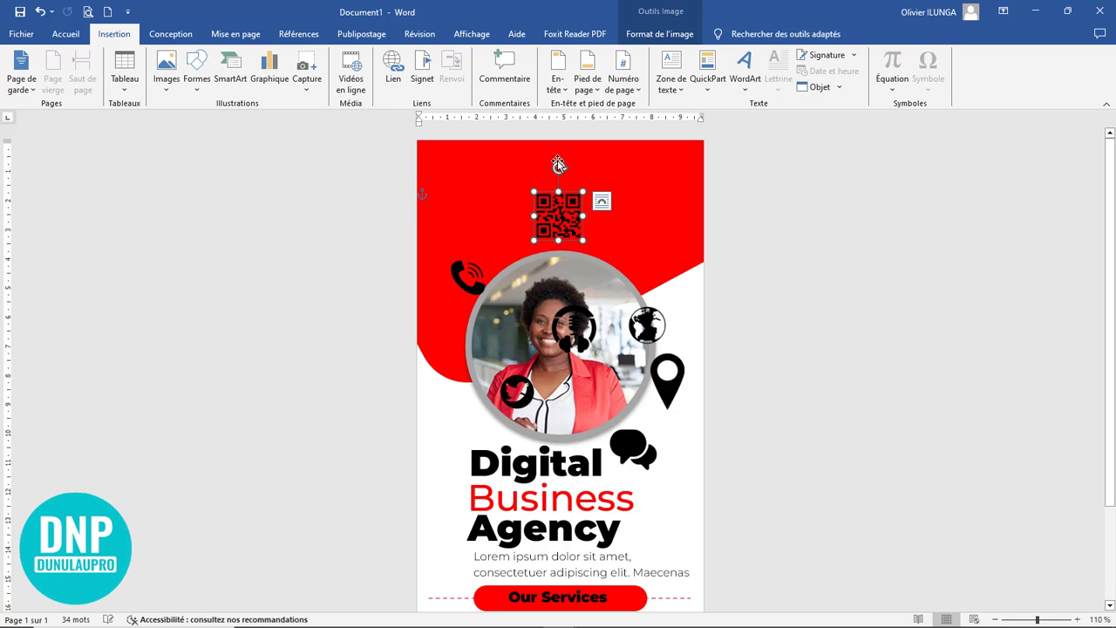
{"action": "left_click", "coordinate": [538, 467]}
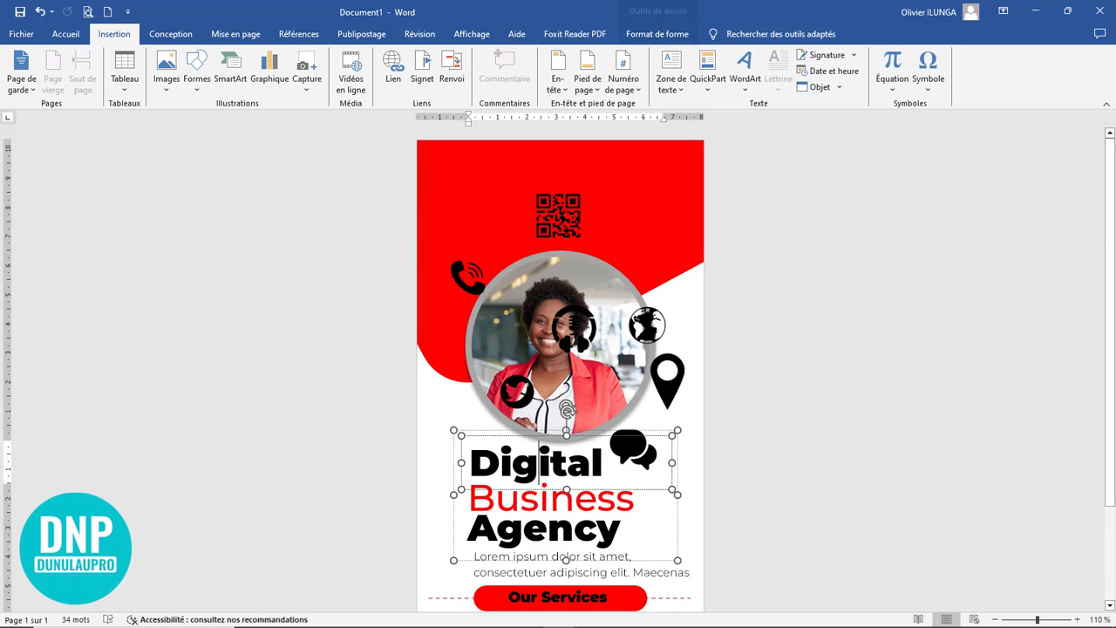
{"action": "left_click", "coordinate": [669, 425]}
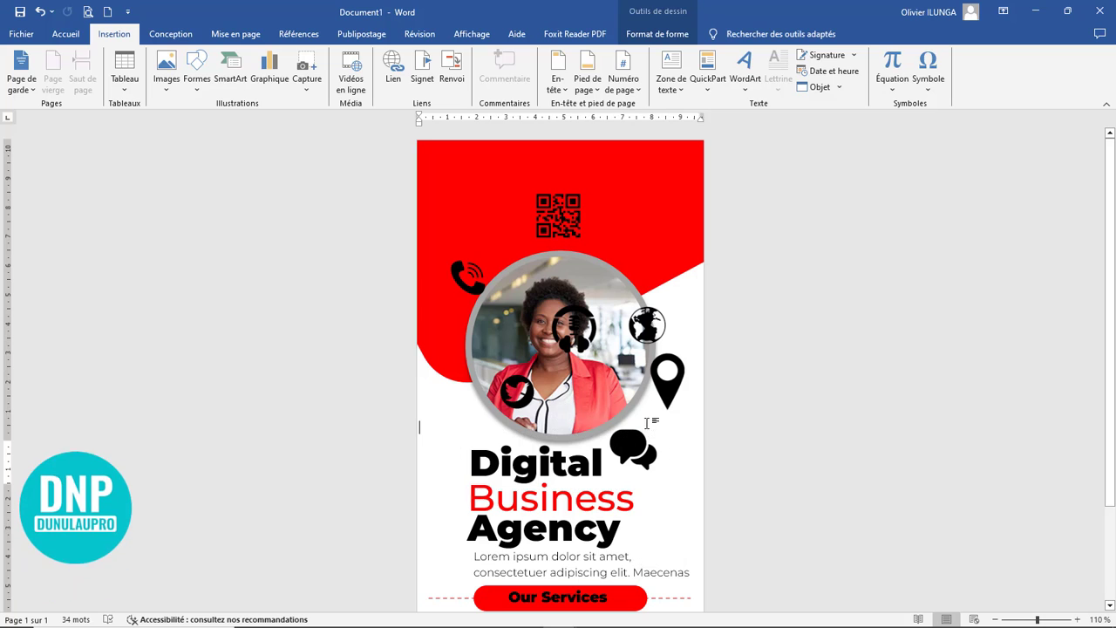
Step: Draw a text box about 7,02 cm wide and 1,25 cm high across the red header above the QR code
{"action": "left_click", "coordinate": [171, 35]}
{"action": "left_click", "coordinate": [115, 35]}
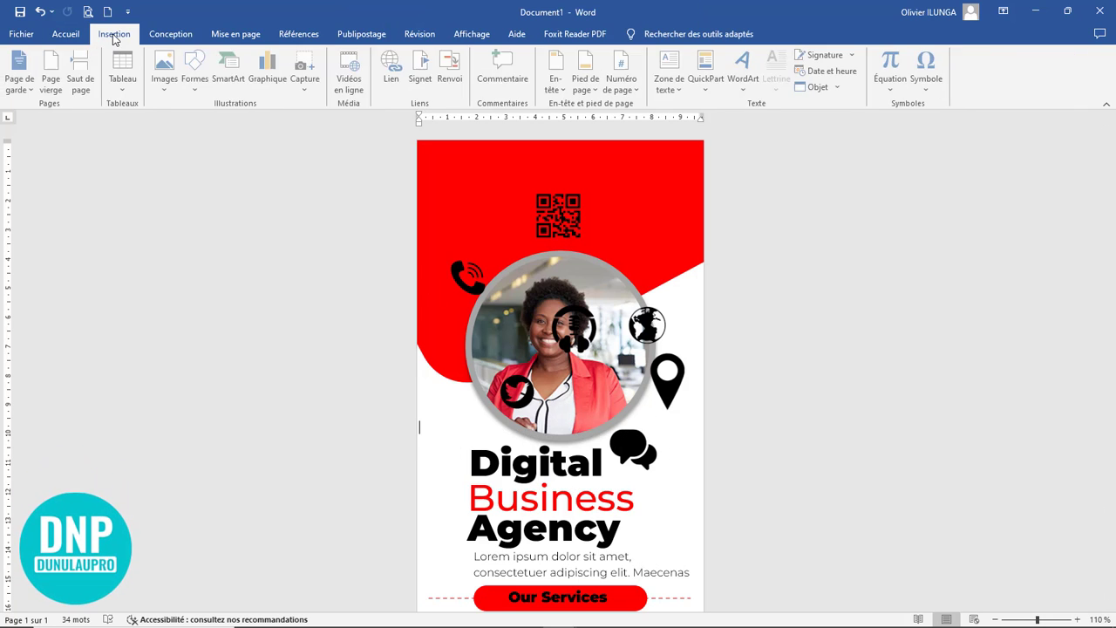
{"action": "left_click", "coordinate": [195, 87]}
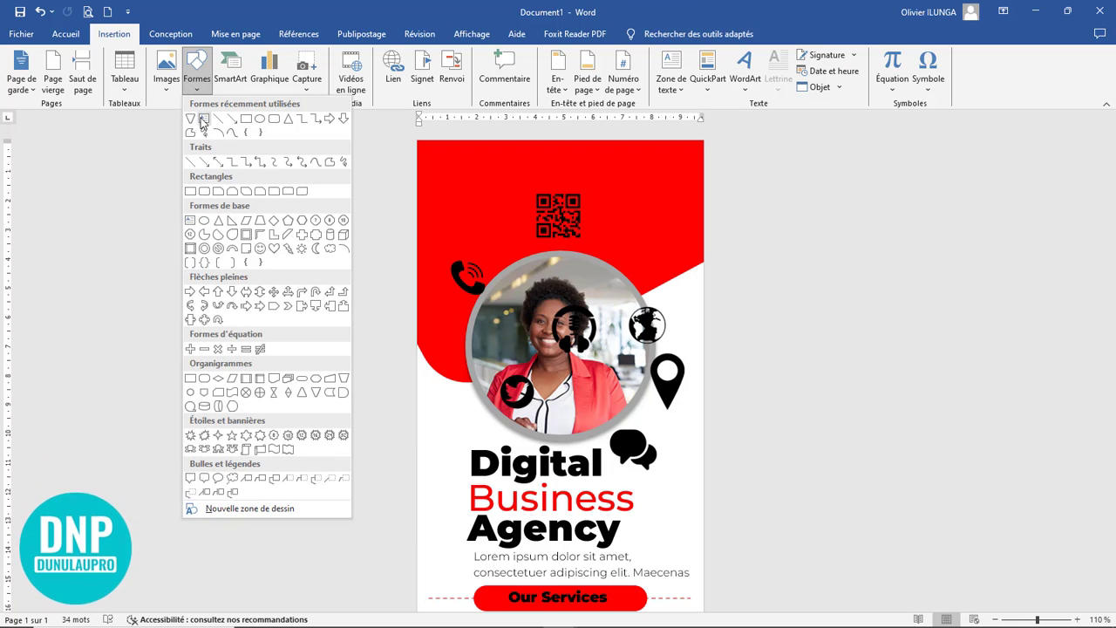
{"action": "left_click", "coordinate": [202, 126]}
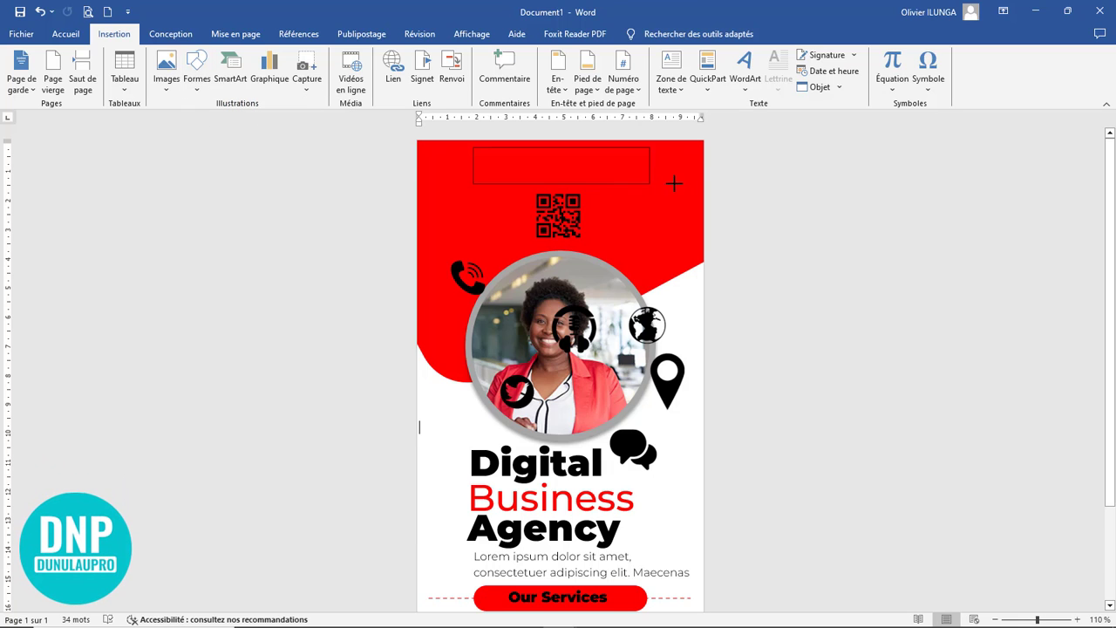
{"action": "left_click_drag", "start_coordinate": [675, 183], "coordinate": [678, 183]}
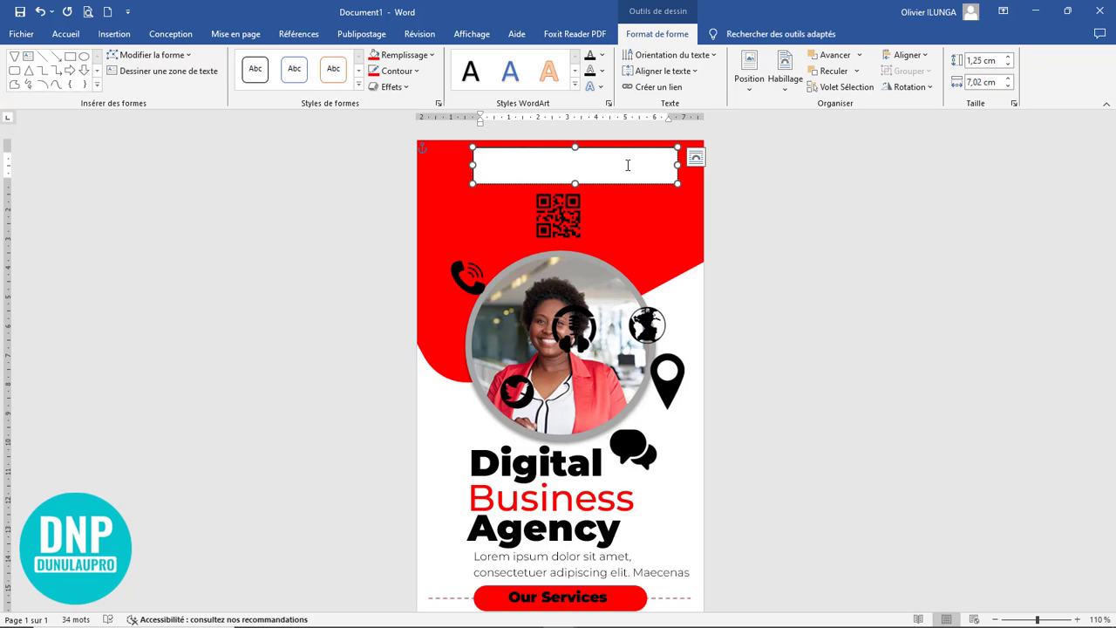
Step: Enter "OLIVE CONCULTING" in Montserrat Black size 16, reduce the text box height to 0,98 cm and place it just above the QR code
{"action": "type", "text": "Olive "}
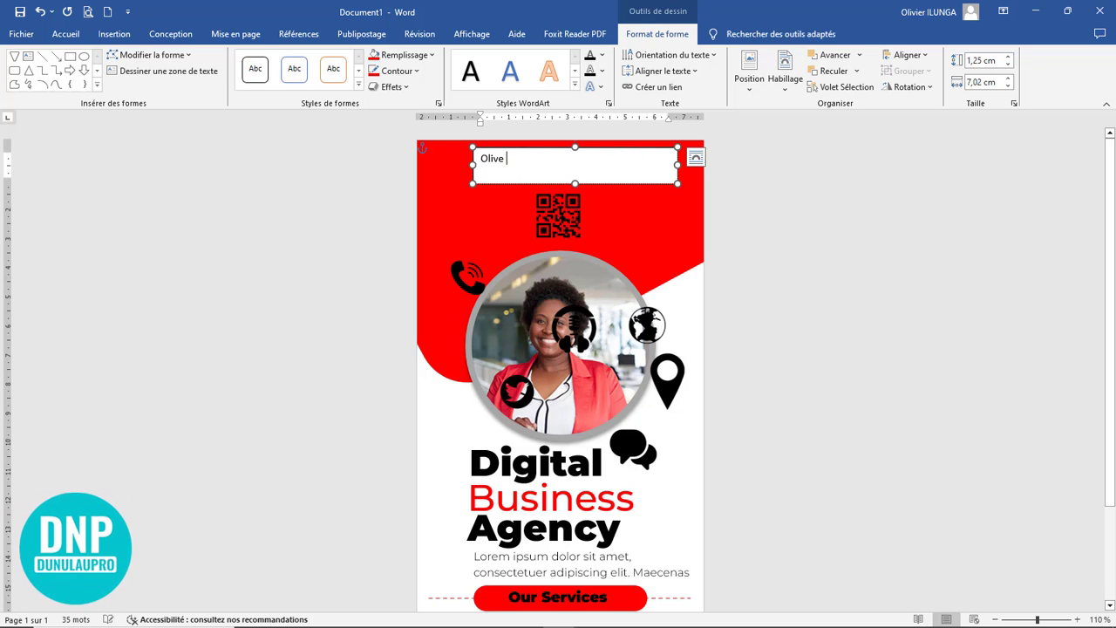
{"action": "type", "text": "Con"}
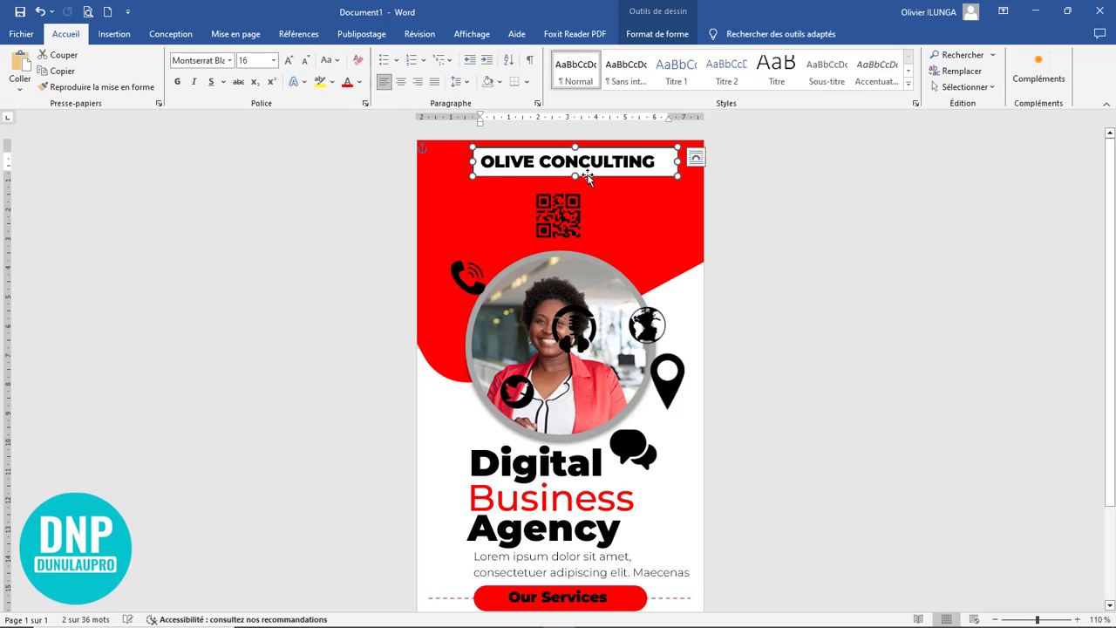
{"action": "left_click_drag", "start_coordinate": [589, 177], "coordinate": [590, 194]}
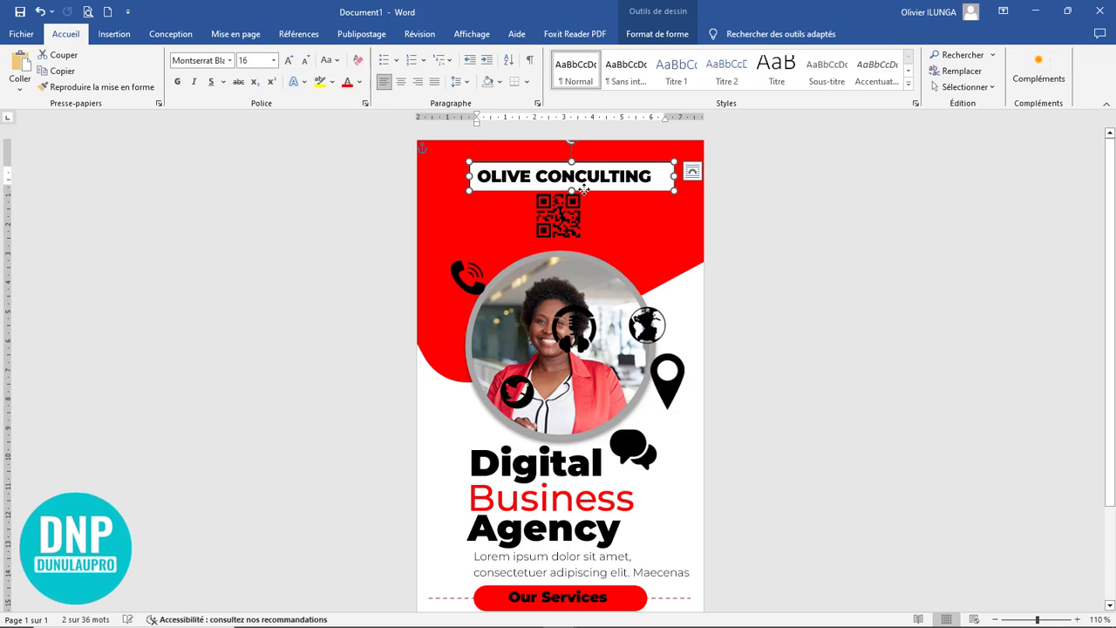
Step: Remove the fill and the outline from the "OLIVE CONCULTING" text box
{"action": "left_click", "coordinate": [657, 33]}
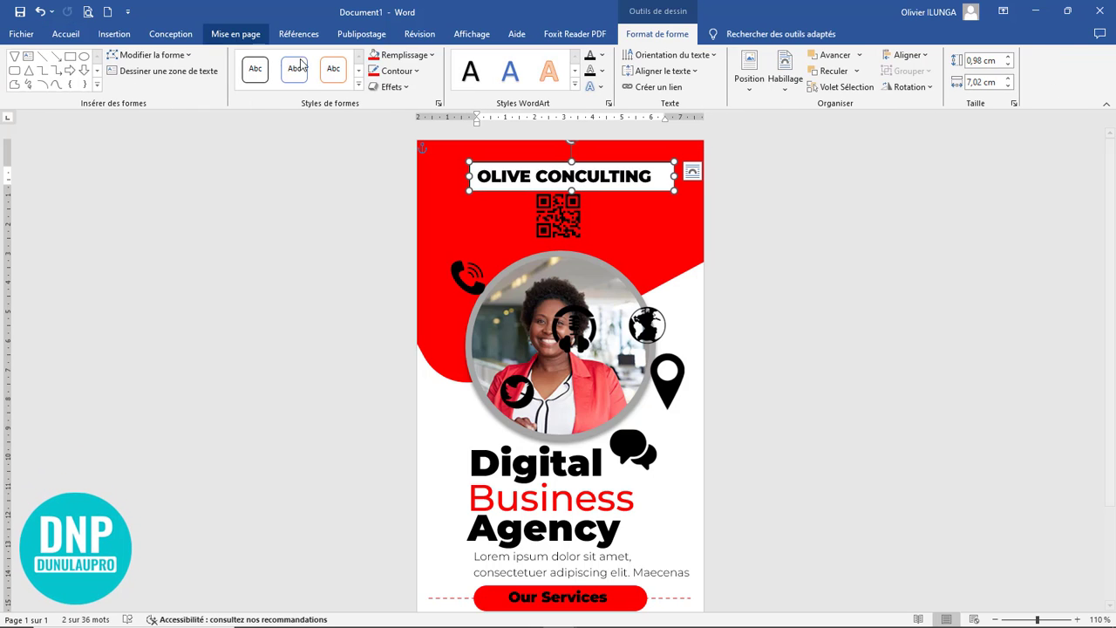
{"action": "left_click", "coordinate": [399, 56]}
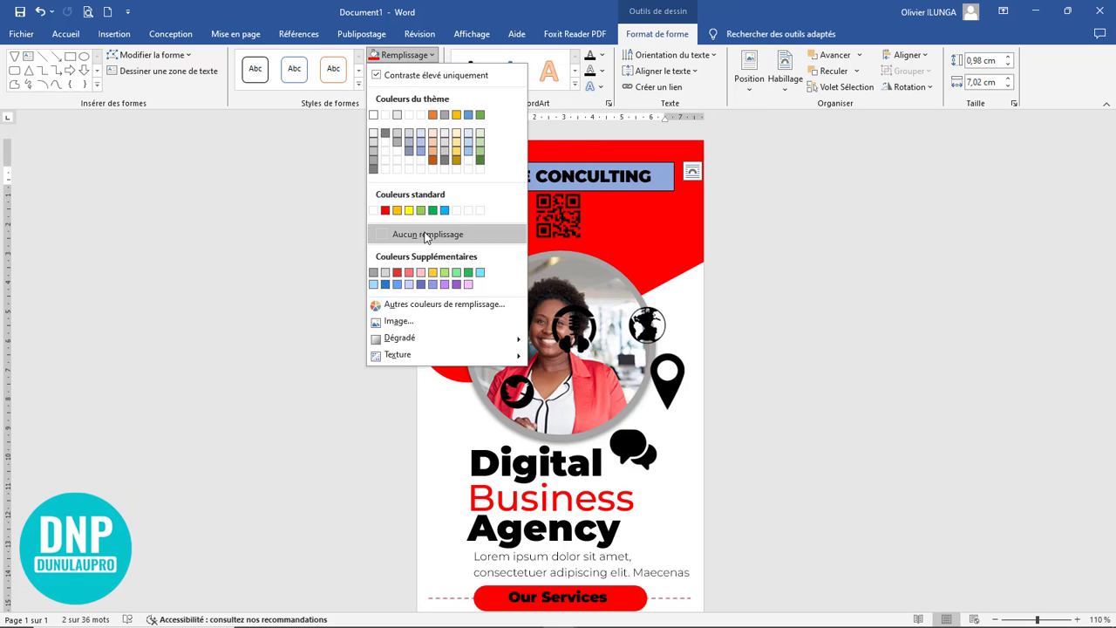
{"action": "left_click", "coordinate": [427, 235]}
{"action": "left_click", "coordinate": [395, 71]}
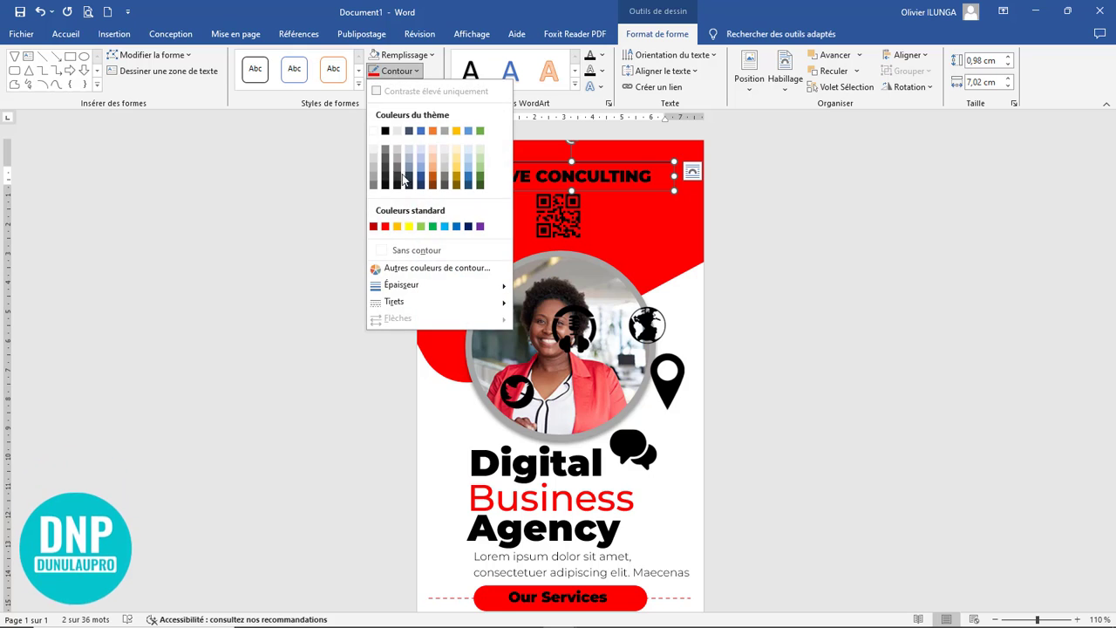
{"action": "left_click", "coordinate": [394, 251]}
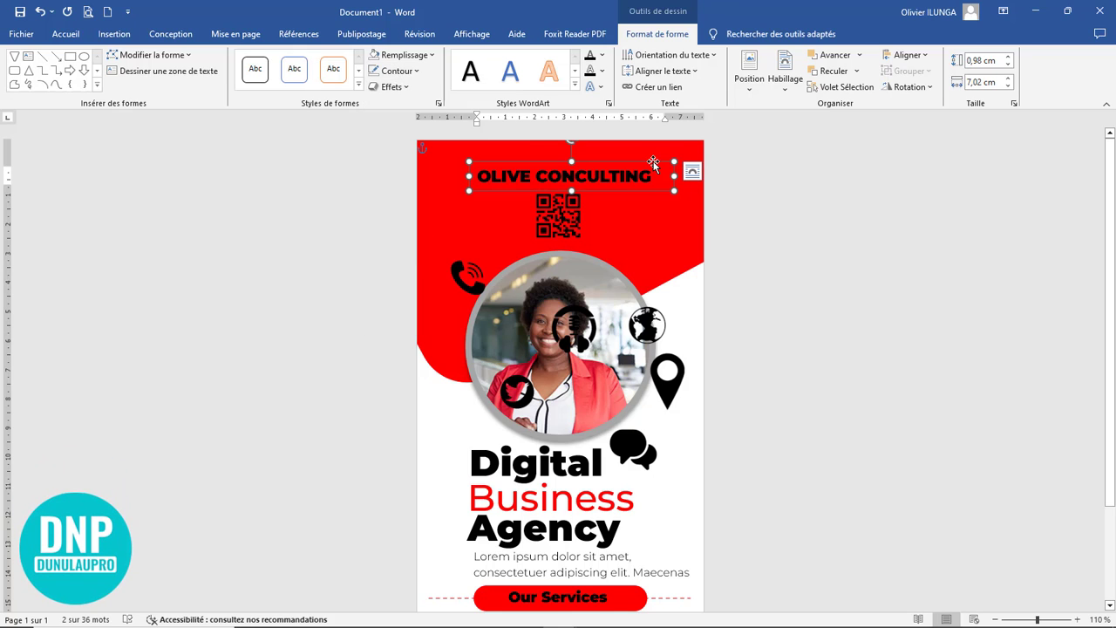
Step: Format "OLIVE CONCULTING" in Bebas Neue Bold size 26 and deepen and reposition its text box so the full text fits above the QR code
{"action": "left_click_drag", "start_coordinate": [653, 163], "coordinate": [471, 169]}
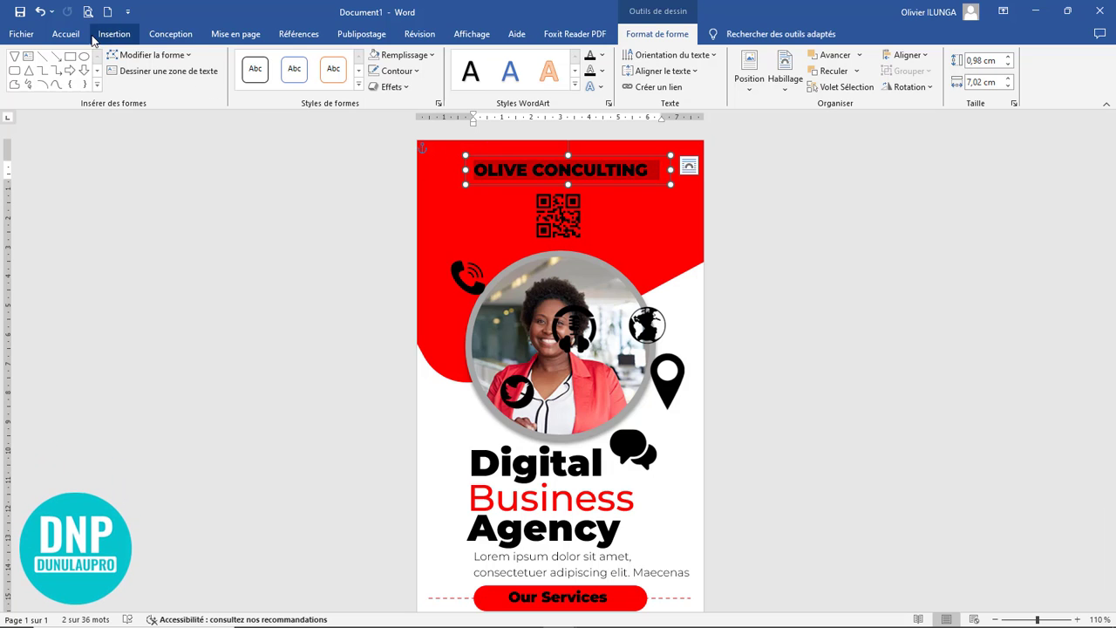
{"action": "left_click", "coordinate": [65, 35]}
{"action": "left_click", "coordinate": [229, 60]}
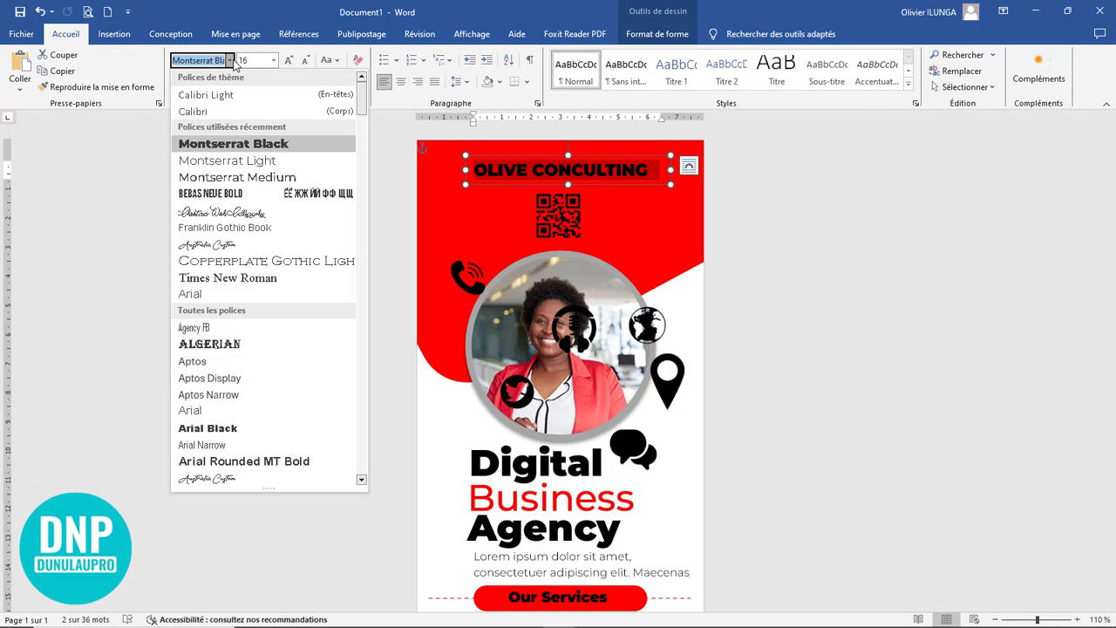
{"action": "left_click", "coordinate": [237, 190]}
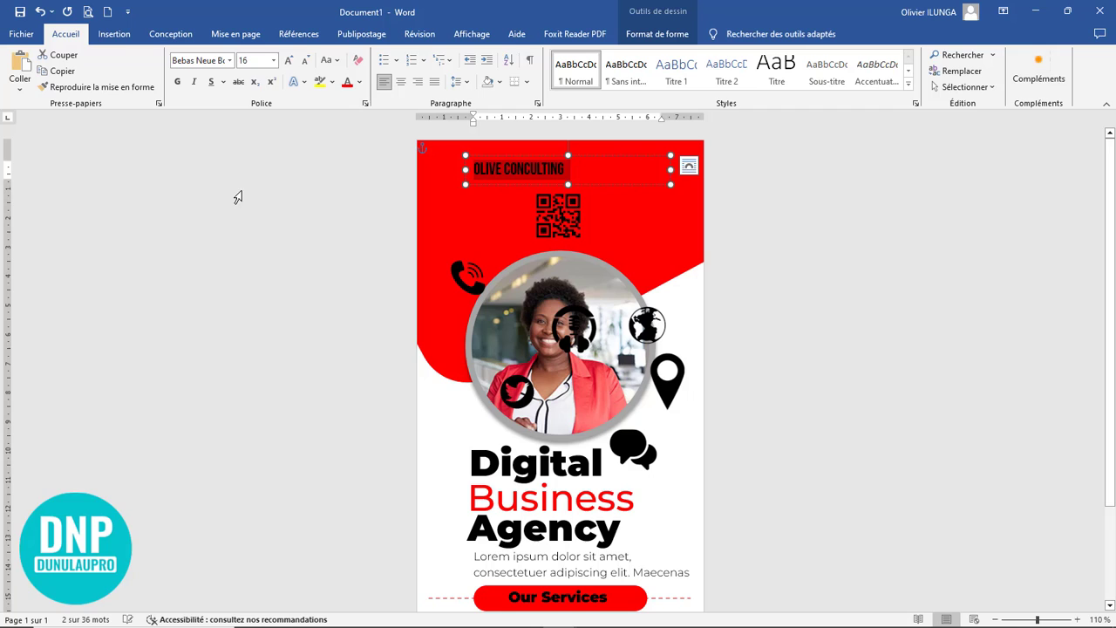
{"action": "left_click", "coordinate": [289, 61]}
{"action": "left_click", "coordinate": [290, 61]}
{"action": "left_click", "coordinate": [289, 62]}
{"action": "left_click", "coordinate": [289, 61]}
{"action": "left_click", "coordinate": [289, 61]}
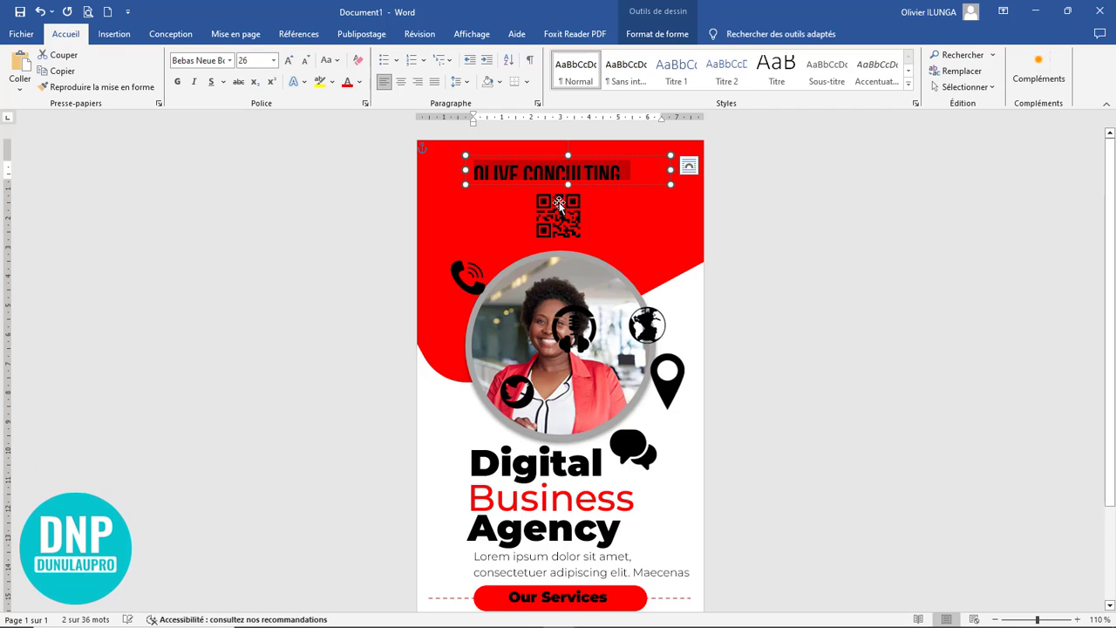
{"action": "left_click_drag", "start_coordinate": [567, 182], "coordinate": [568, 189]}
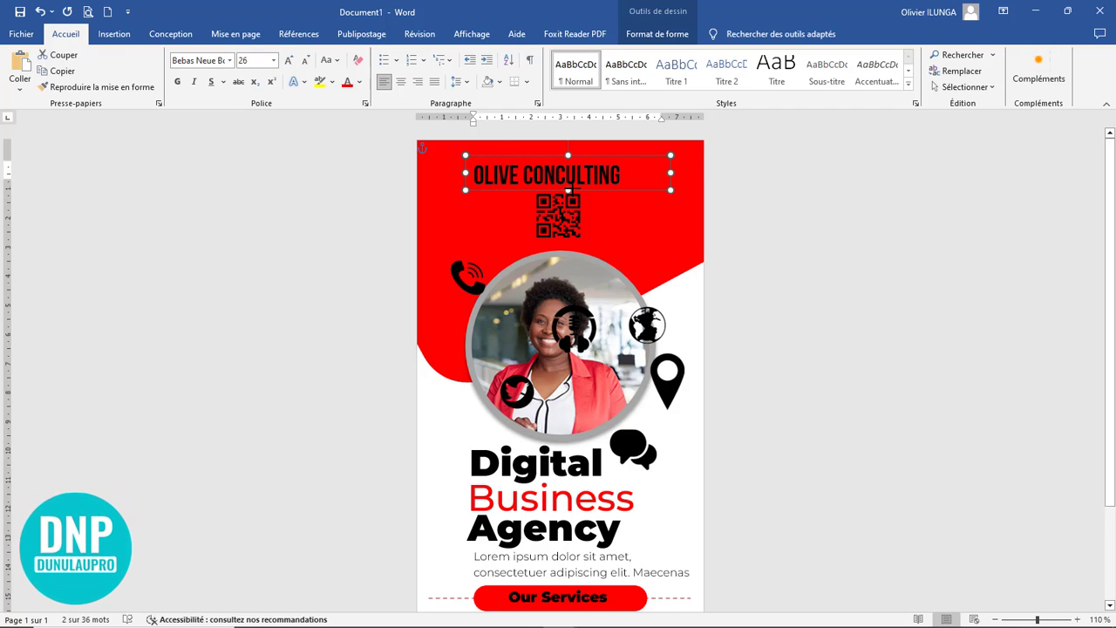
{"action": "left_click_drag", "start_coordinate": [587, 150], "coordinate": [596, 145]}
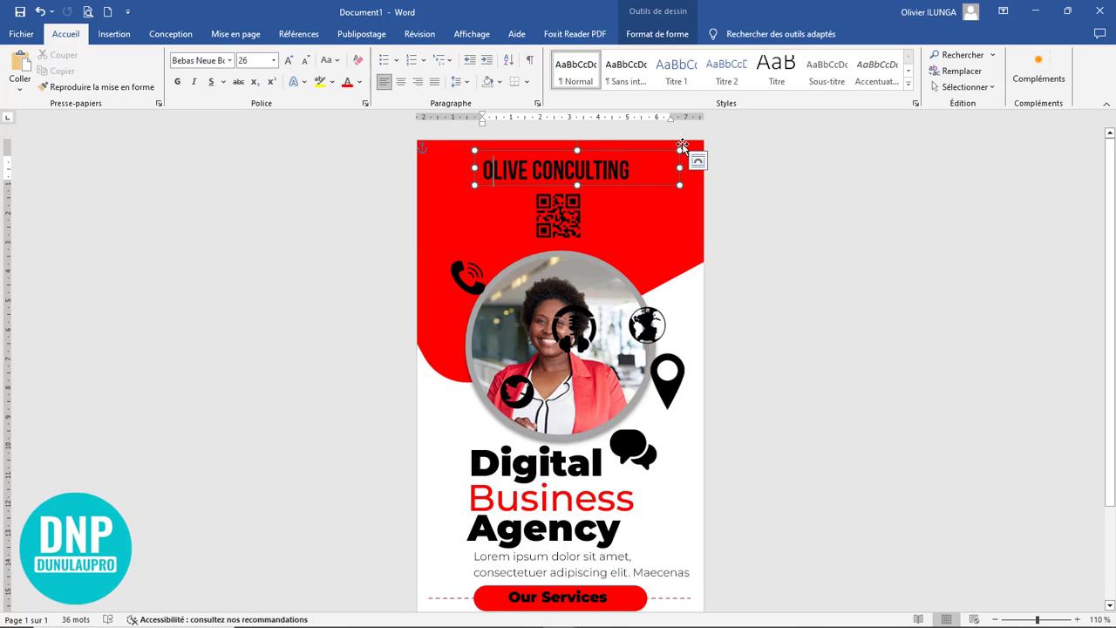
Step: Space out the "OLIVE CONCULTING" title by inserting a space between each of its letters
{"action": "key", "text": "Right"}
{"action": "key", "text": "Right"}
{"action": "key", "text": "Right"}
{"action": "key", "text": "Right"}
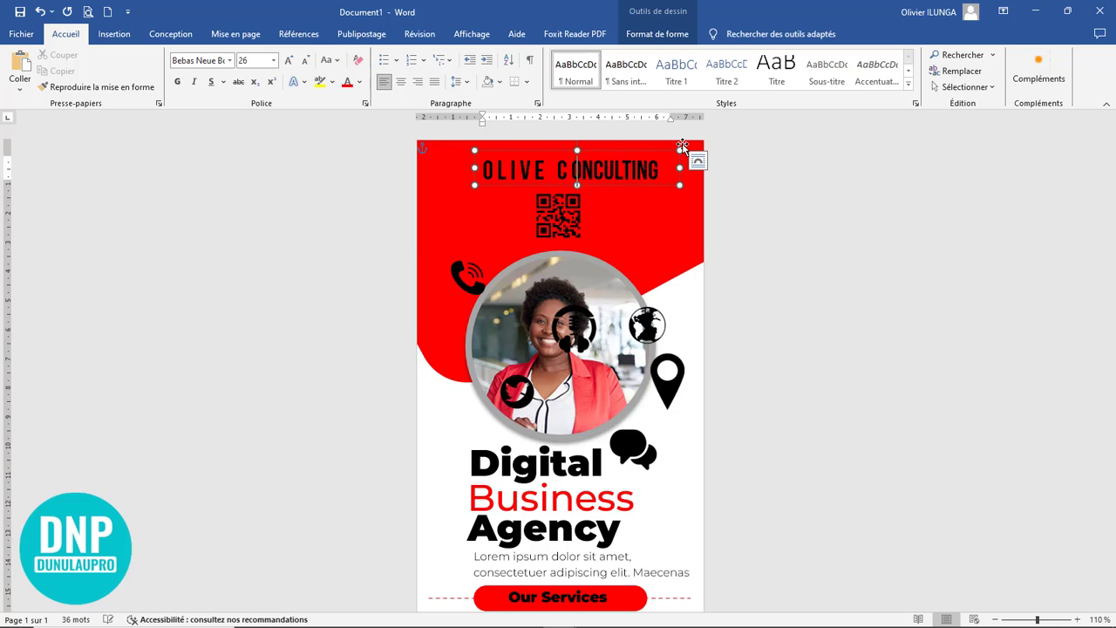
{"action": "key", "text": "Right"}
{"action": "key", "text": "Right"}
{"action": "key", "text": "Right"}
{"action": "key", "text": "Right"}
{"action": "key", "text": "space"}
{"action": "key", "text": "Right"}
{"action": "key", "text": "space"}
{"action": "key", "text": "Right"}
{"action": "key", "text": "space"}
{"action": "key", "text": "Right"}
{"action": "key", "text": "space"}
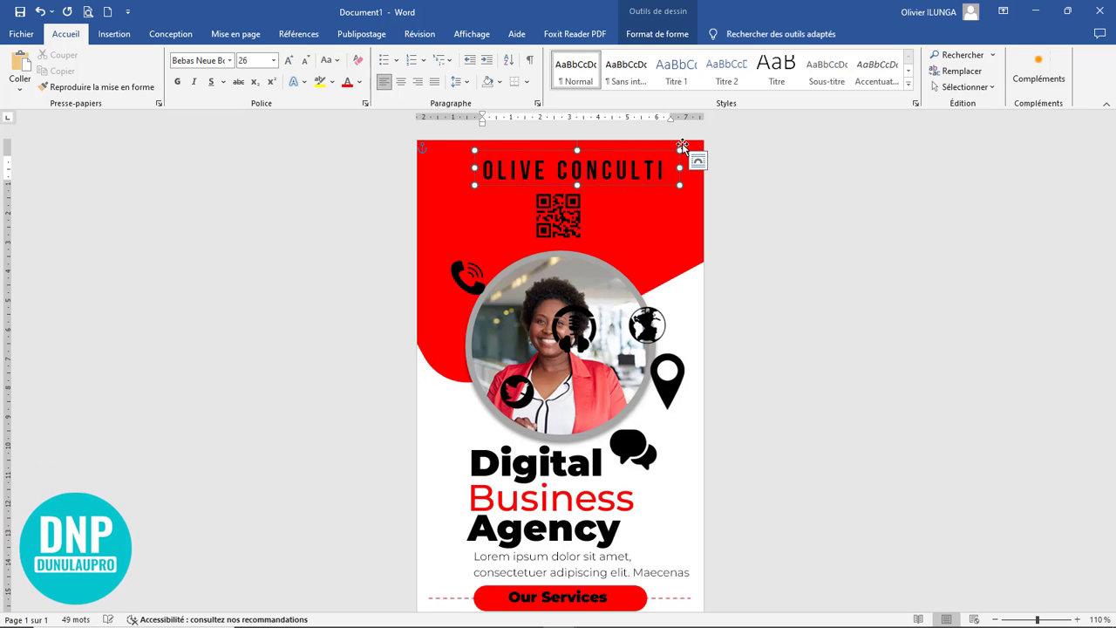
Step: Widen the title's text box to fit "OLIVE CONCULTING" on one line, centre it above the QR code and leave everything deselected
{"action": "left_click_drag", "start_coordinate": [444, 169], "coordinate": [433, 171]}
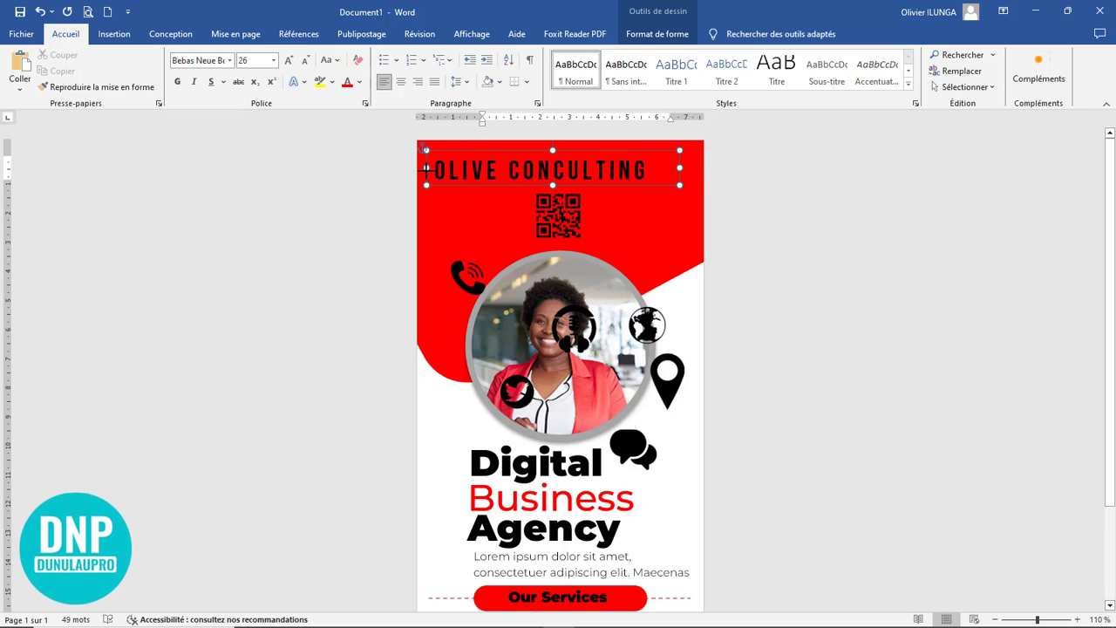
{"action": "left_click_drag", "start_coordinate": [611, 187], "coordinate": [634, 214]}
{"action": "left_click", "coordinate": [824, 287]}
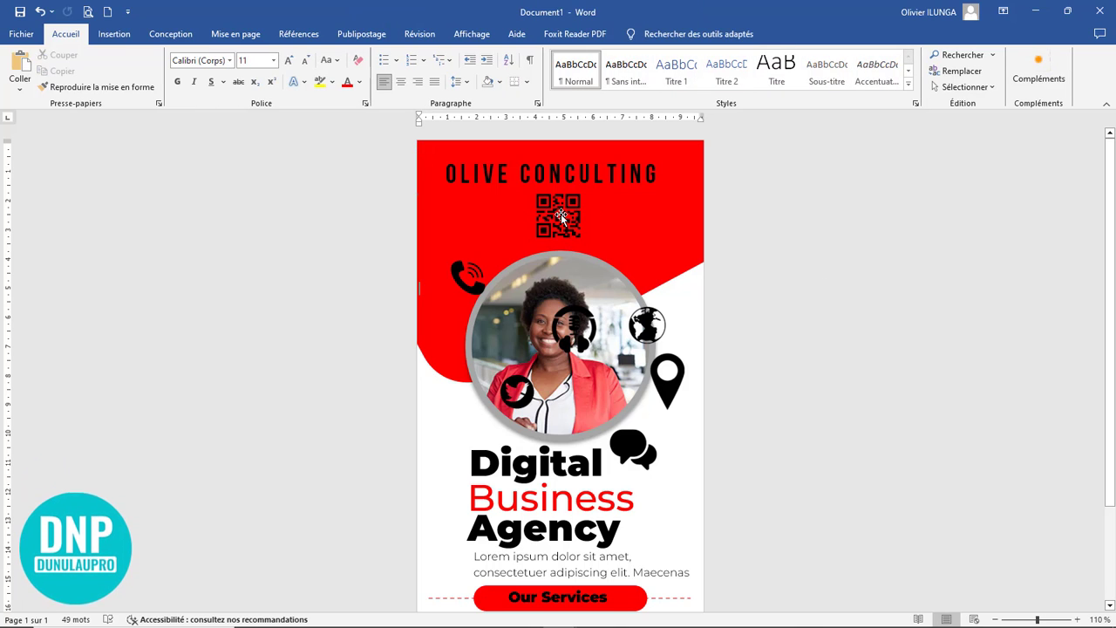
{"action": "left_click", "coordinate": [561, 214]}
{"action": "left_click", "coordinate": [818, 252]}
Step: Move the phone icon from the photo's upper left down beside the left end of the "Our Services" button
{"action": "scroll", "coordinate": [772, 277], "scroll_direction": "down", "scroll_amount": 3}
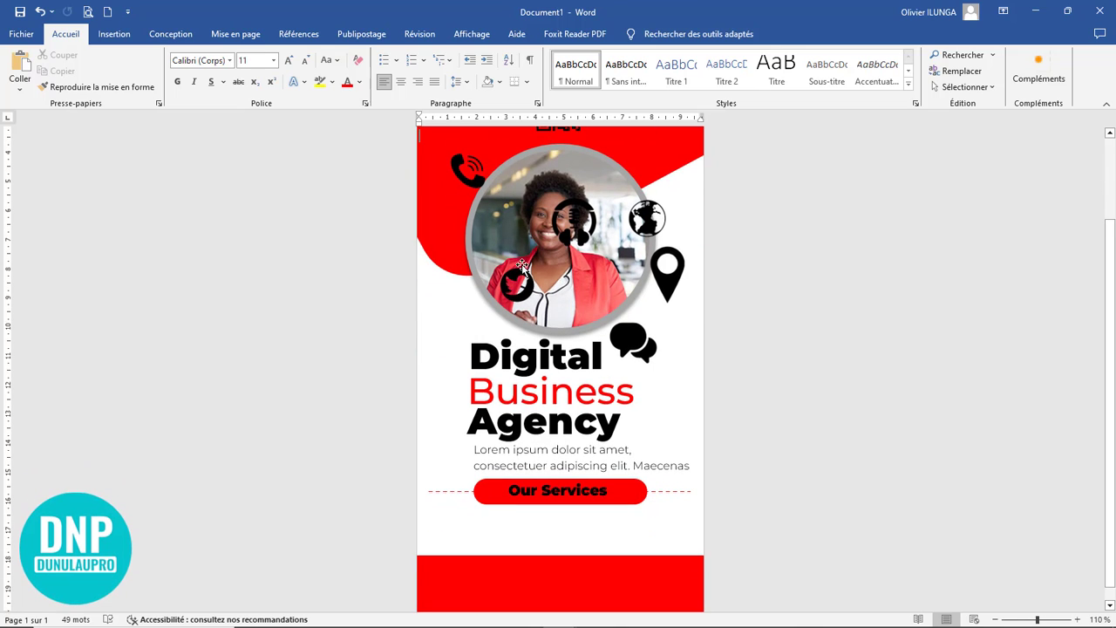
{"action": "left_click", "coordinate": [464, 170]}
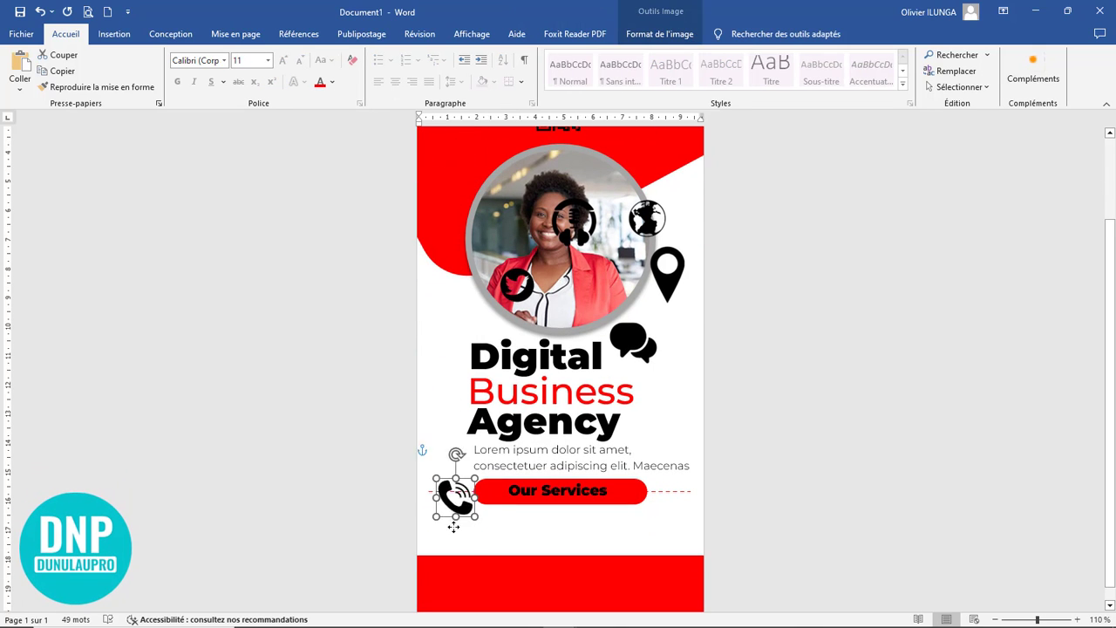